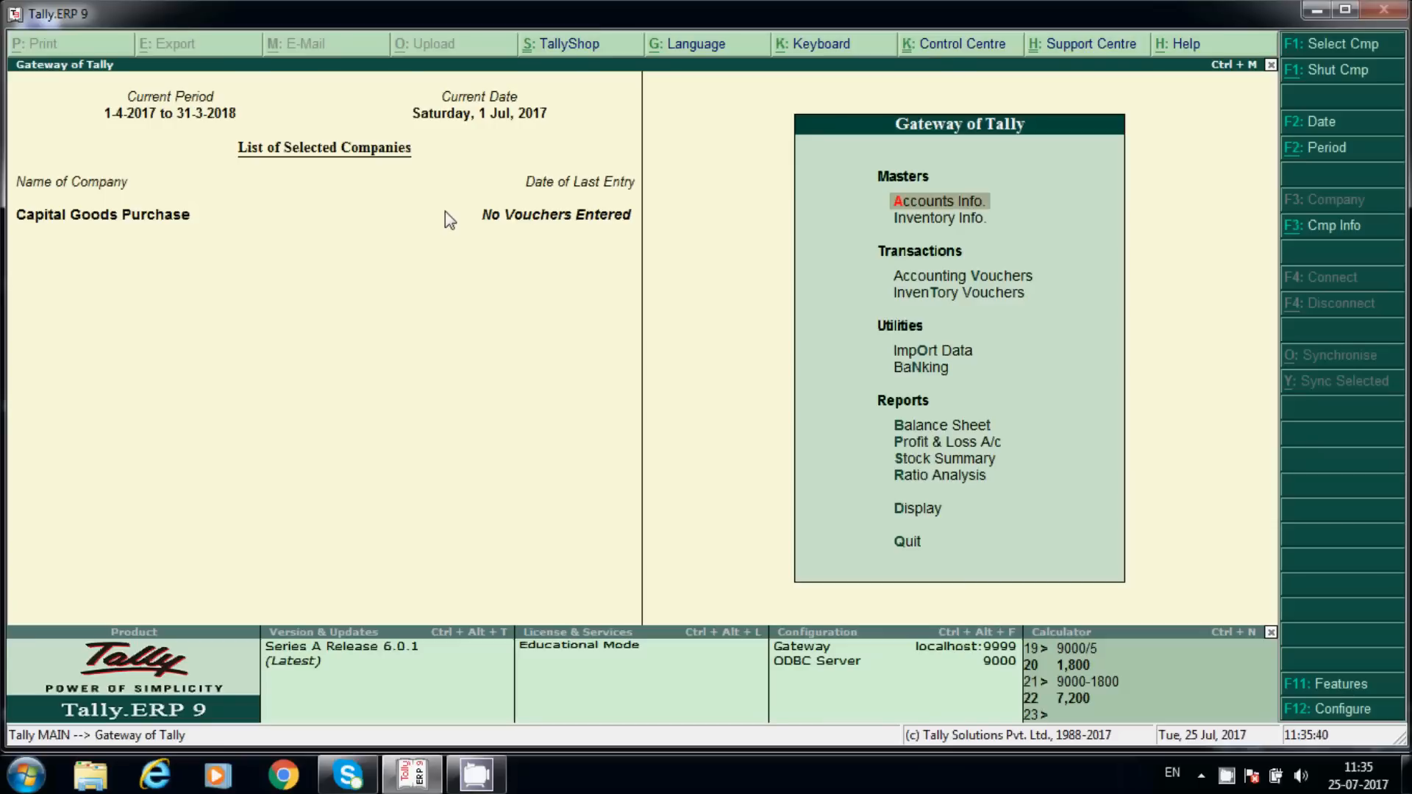
- Open the company's Statutory & Taxation features and enable Set/alter GST details
click(1335, 688)
key(Down)
key(Down)
key(Down)
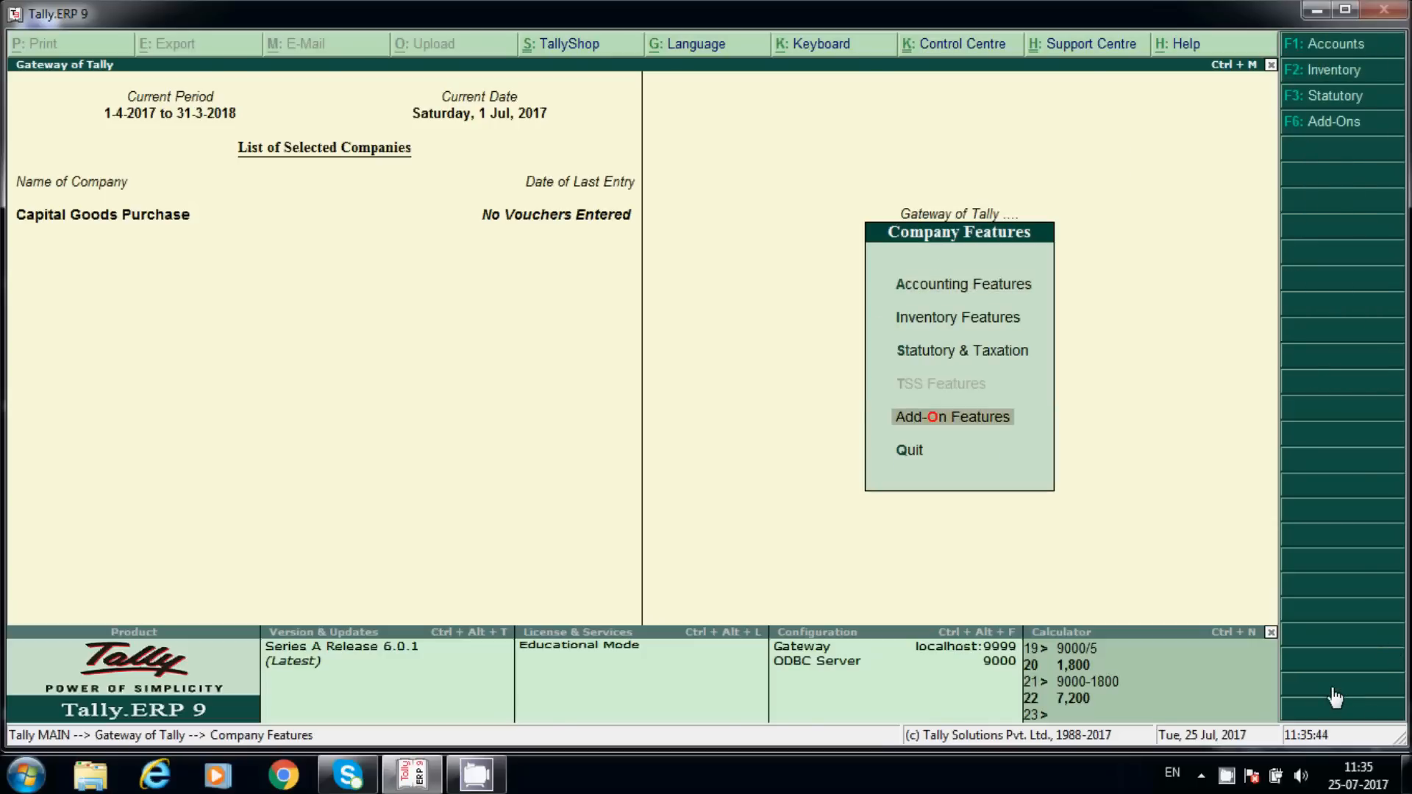
key(Up)
key(Return)
key(Return)
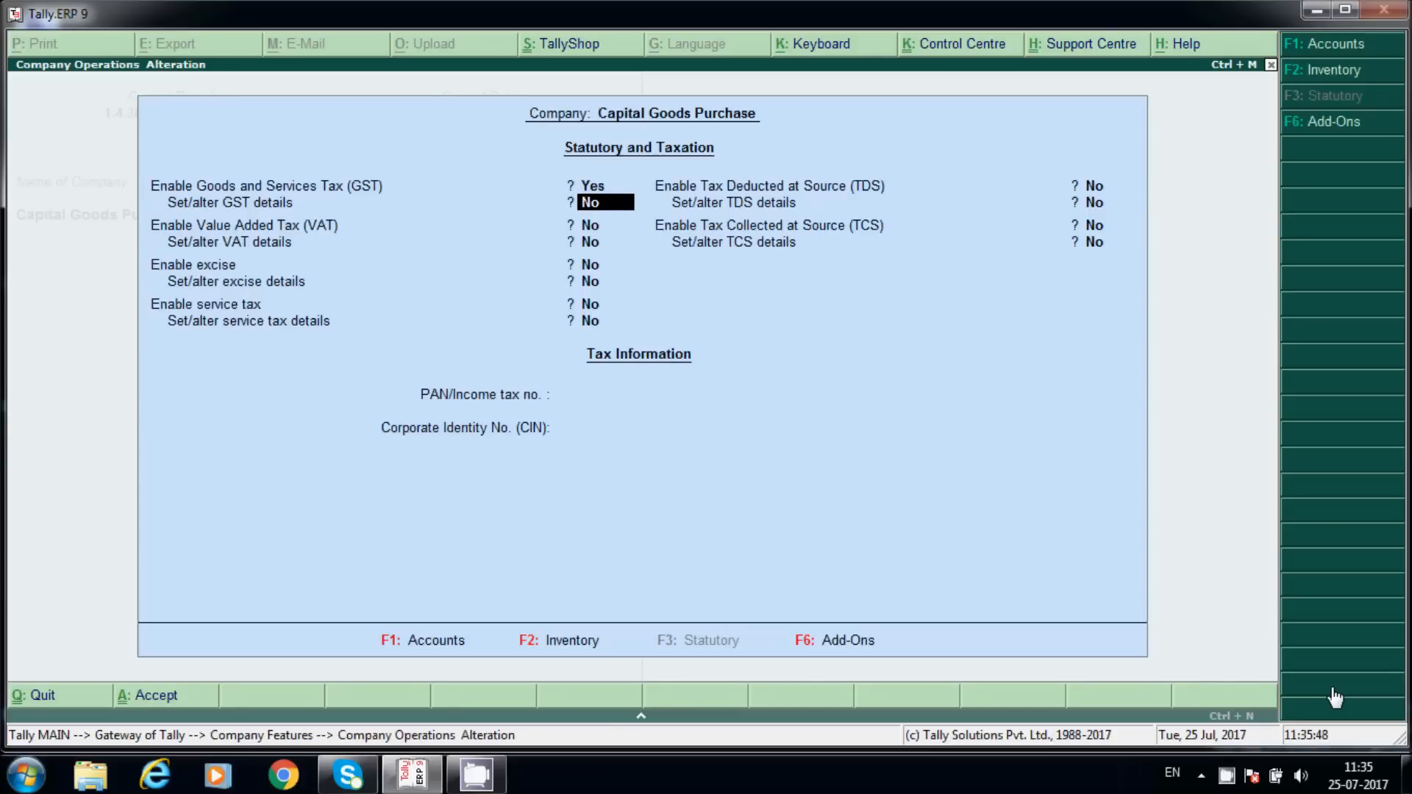
text(y)
key(Return)
key(Return)
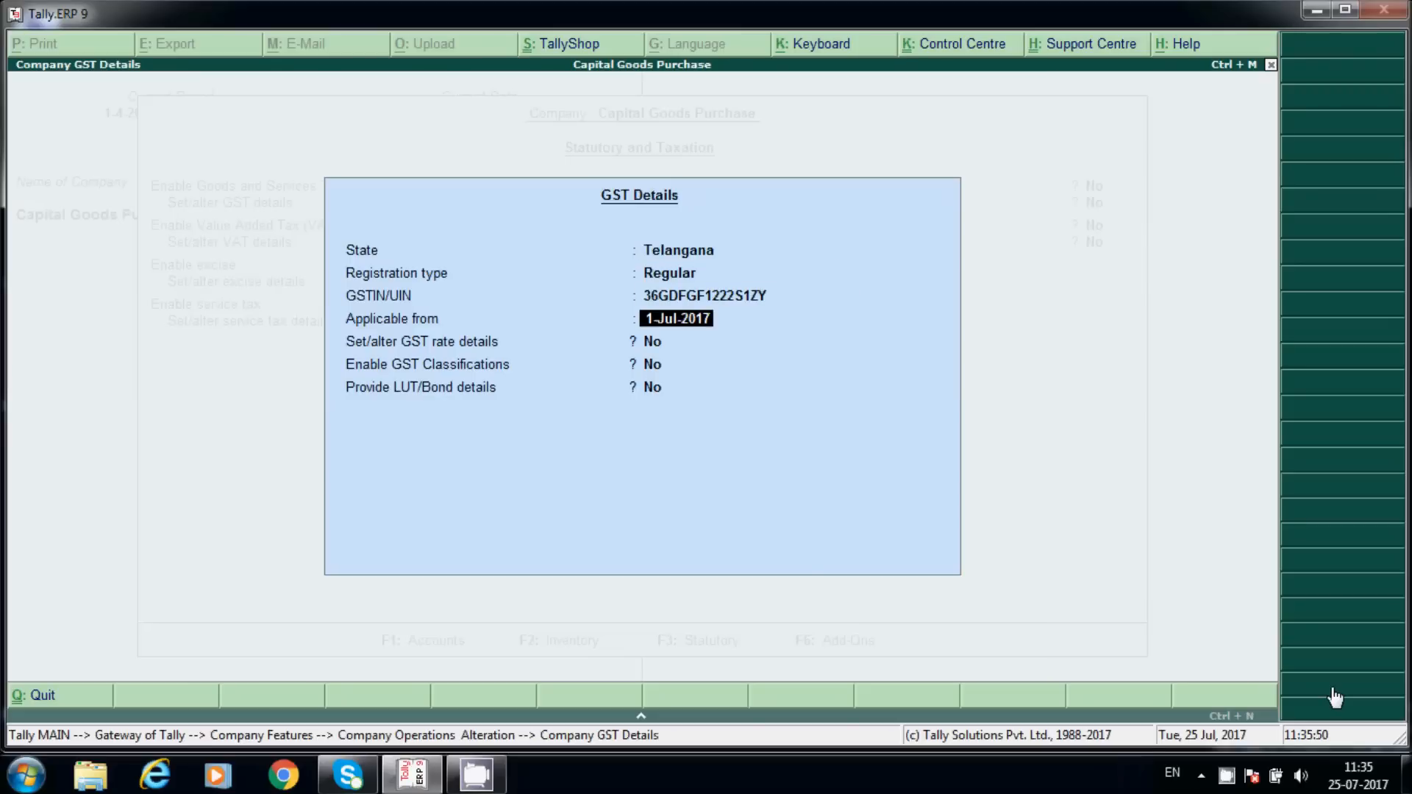
- Accept the company's GST details, save the statutory and taxation features, and return to the Gateway of Tally
key(Return)
key(Return)
key(Return)
key(Return)
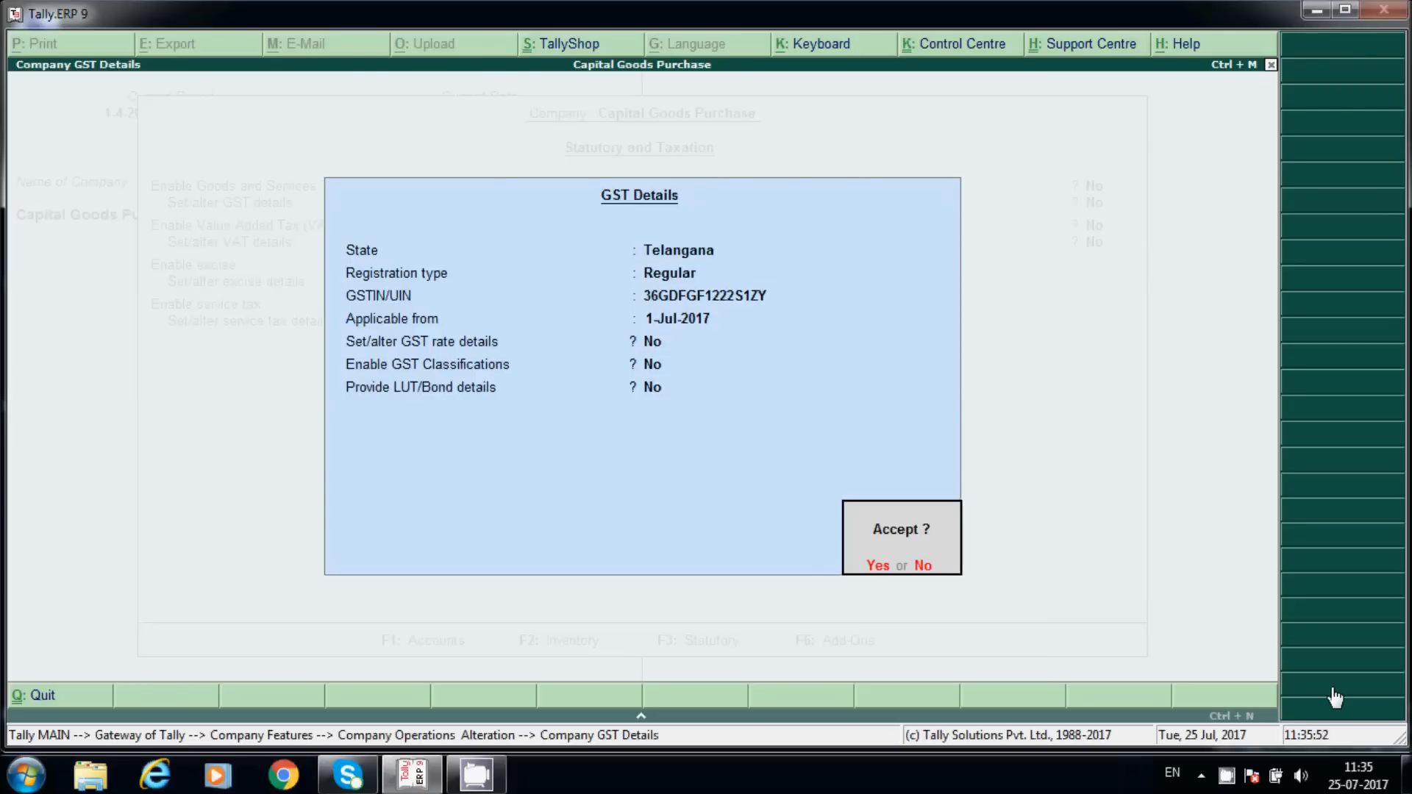
key(Return)
key(Return)
key(Return)
key(Return)
key(Return)
key(Return)
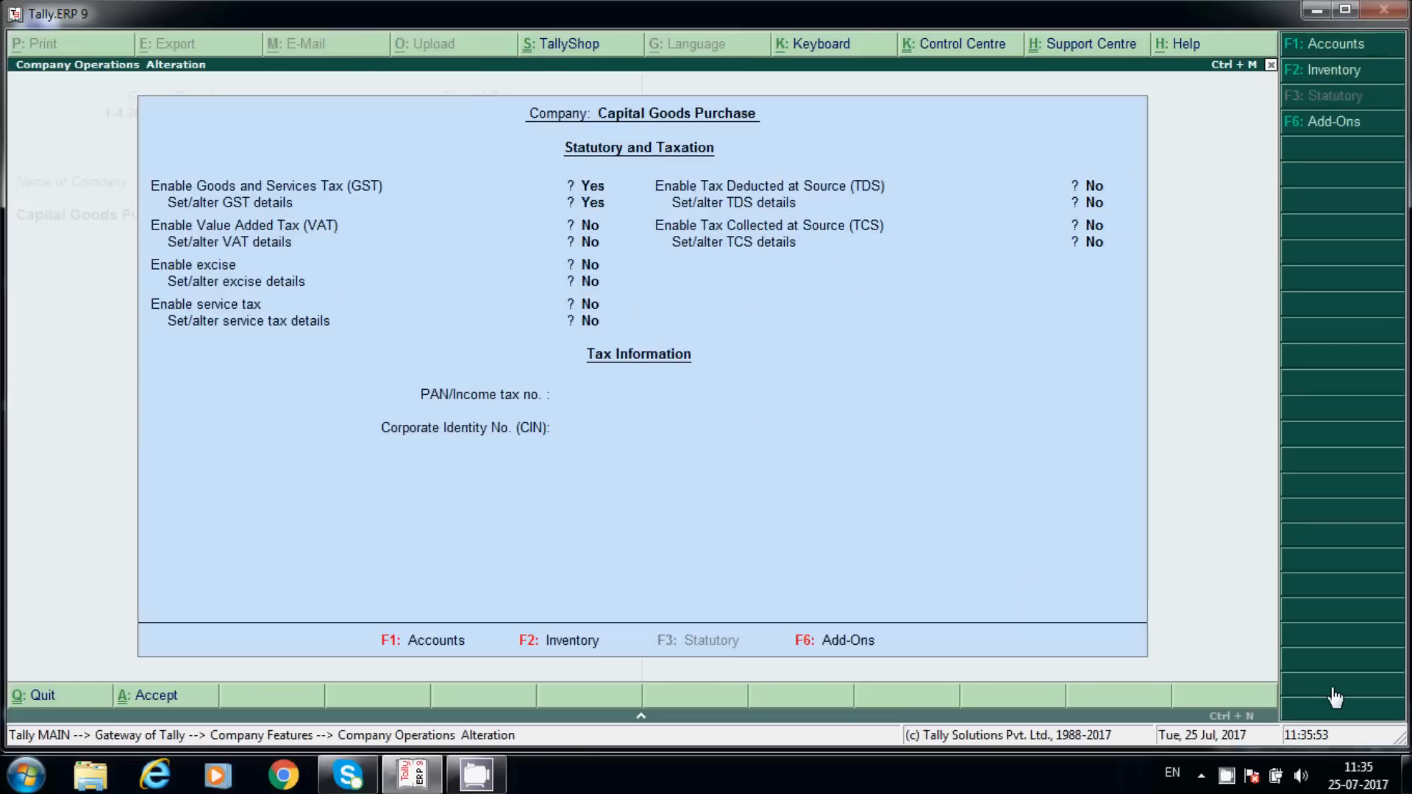
key(Return)
key(Escape)
key(Return)
key(Escape)
key(Escape)
key(Escape)
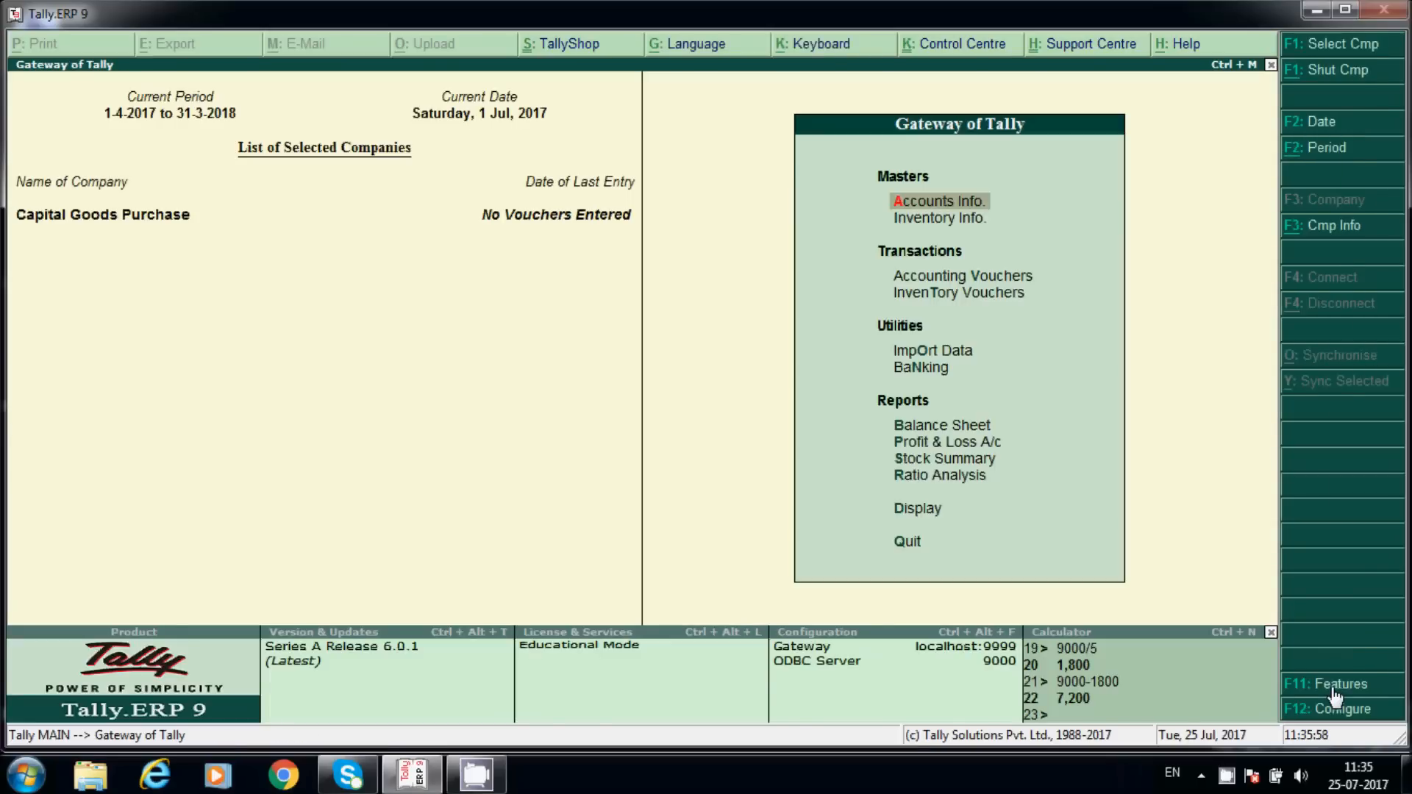
- Start a purchase voucher with supplier invoice number 12 dated 1-Jul-2017
key(v)
key(F7)
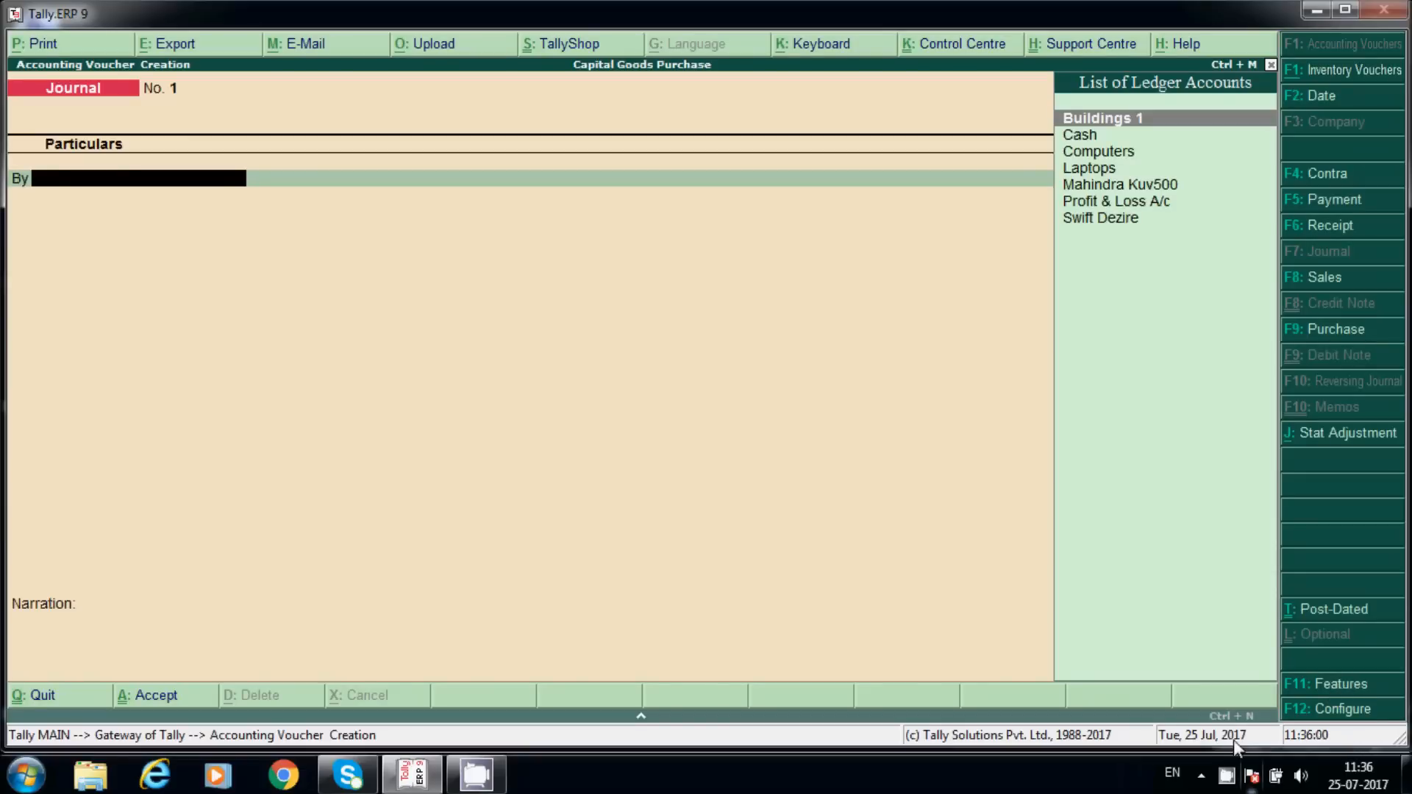
click(1341, 332)
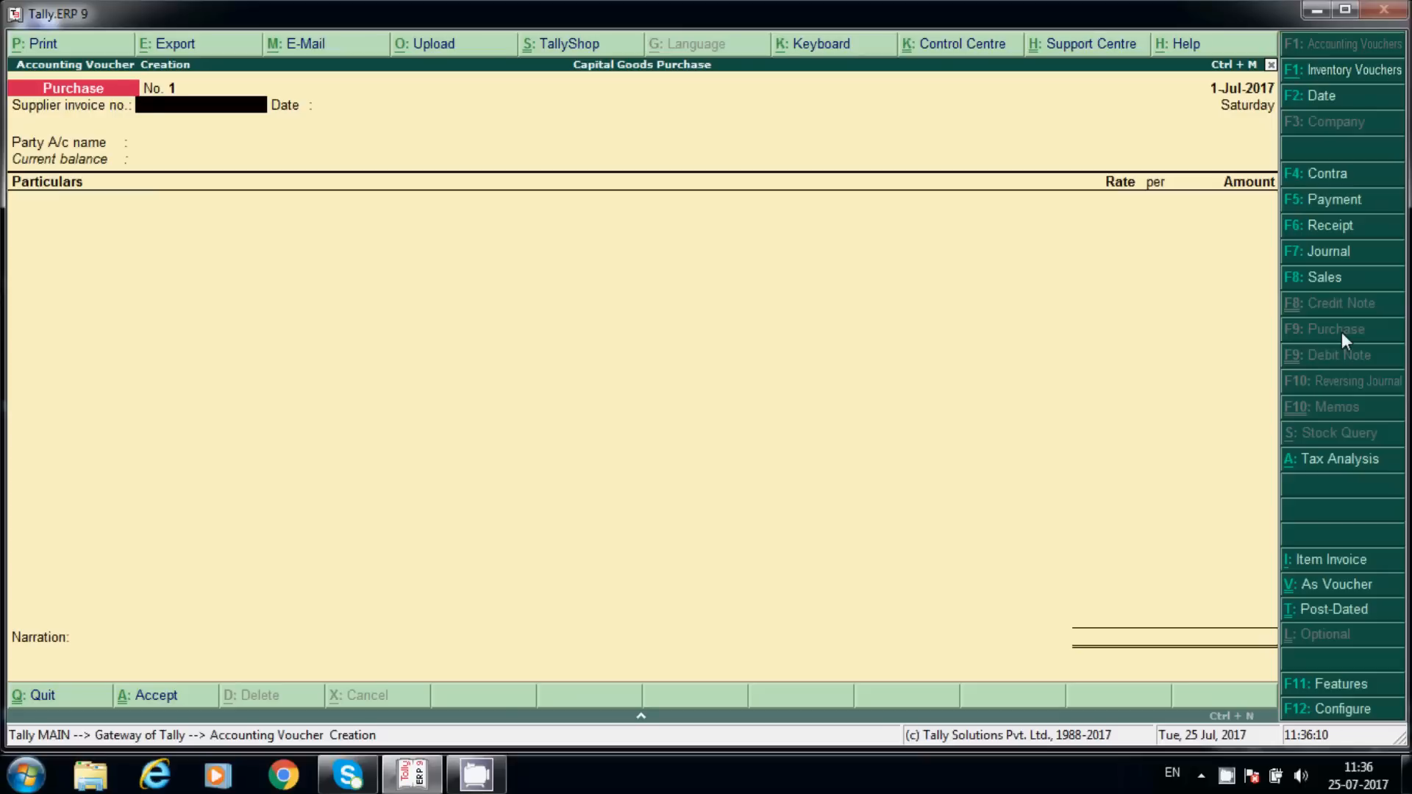
text(12)
key(Return)
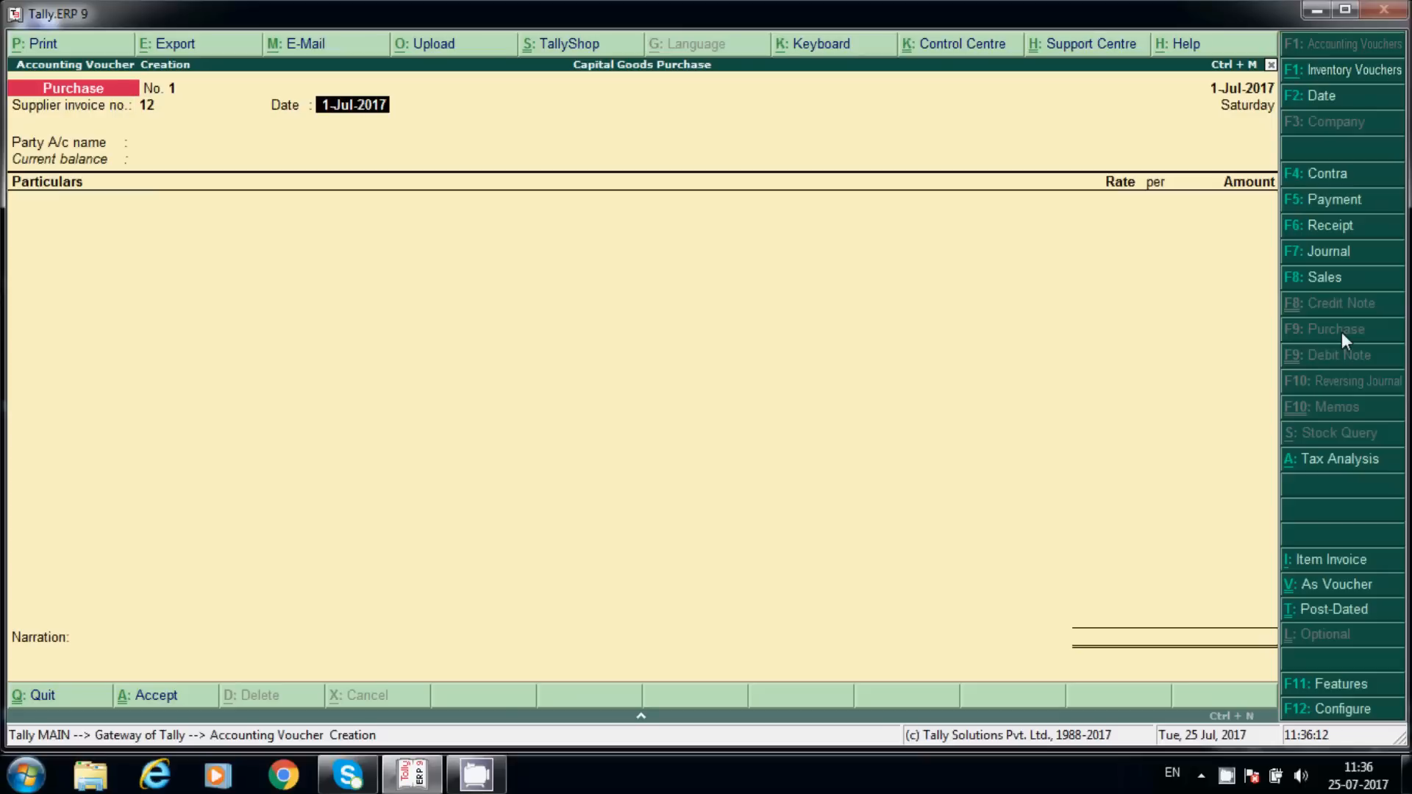
key(Return)
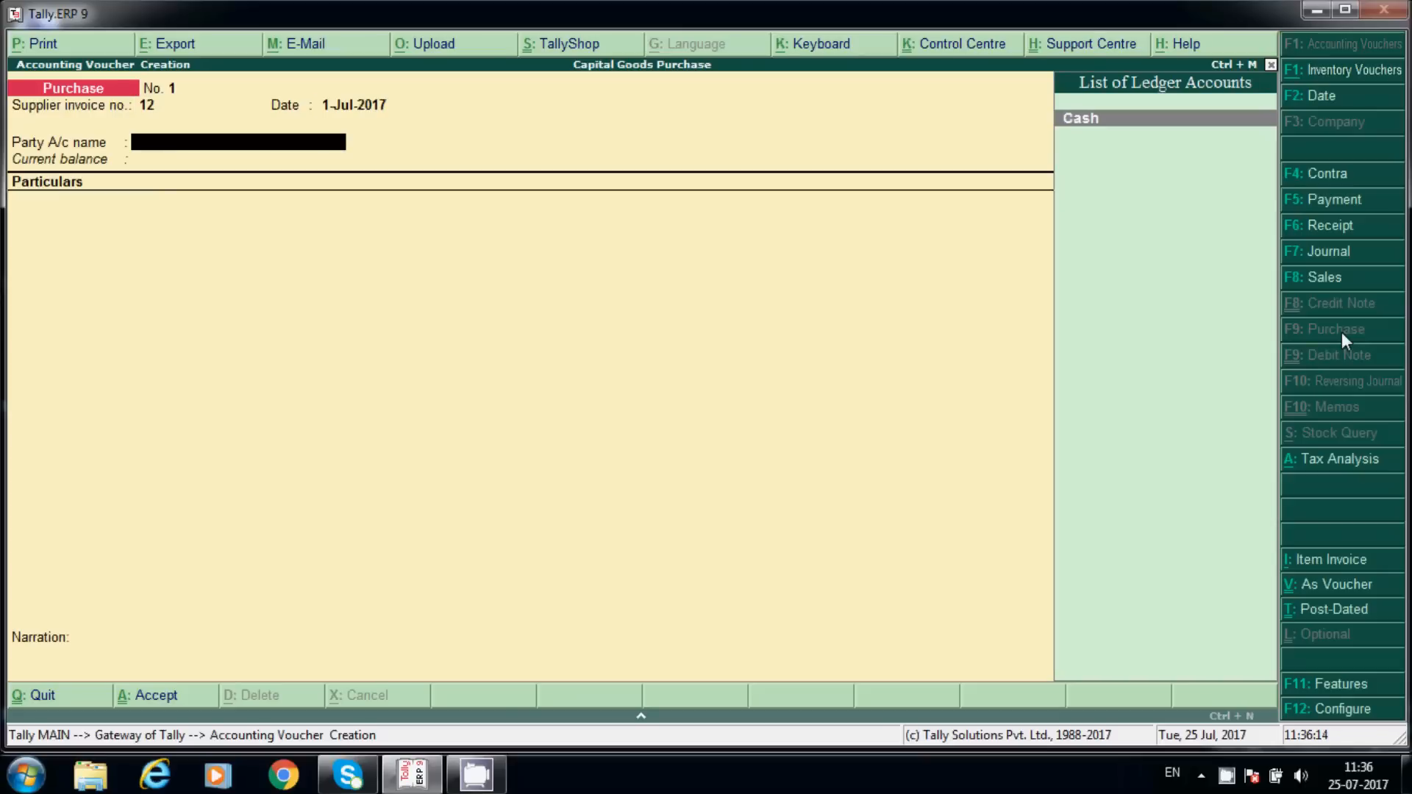
- Create a party ledger named John Traders under Sundry Creditors, accepting the default balance and mailing details
key(alt+c)
text(John Traders)
key(Return)
key(Return)
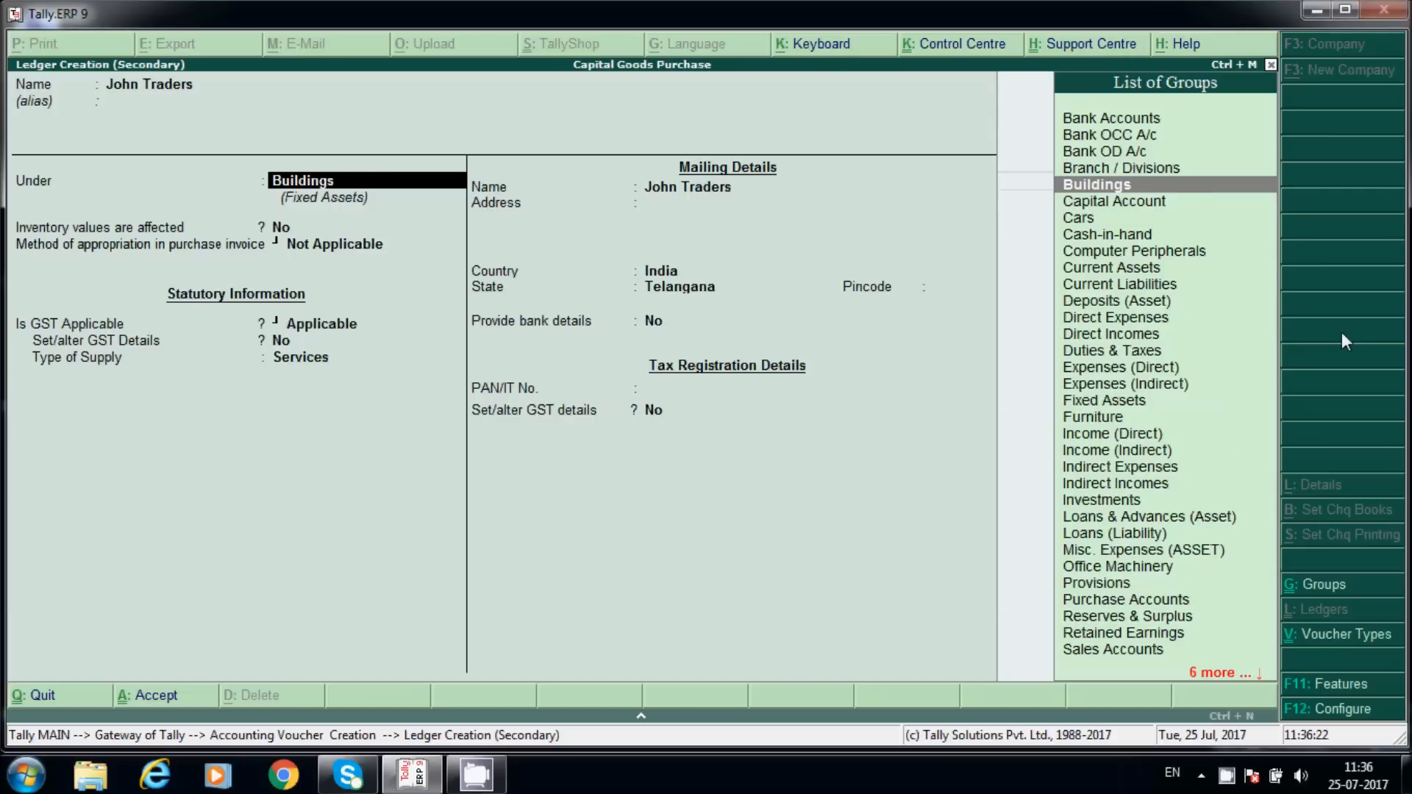
text(Su)
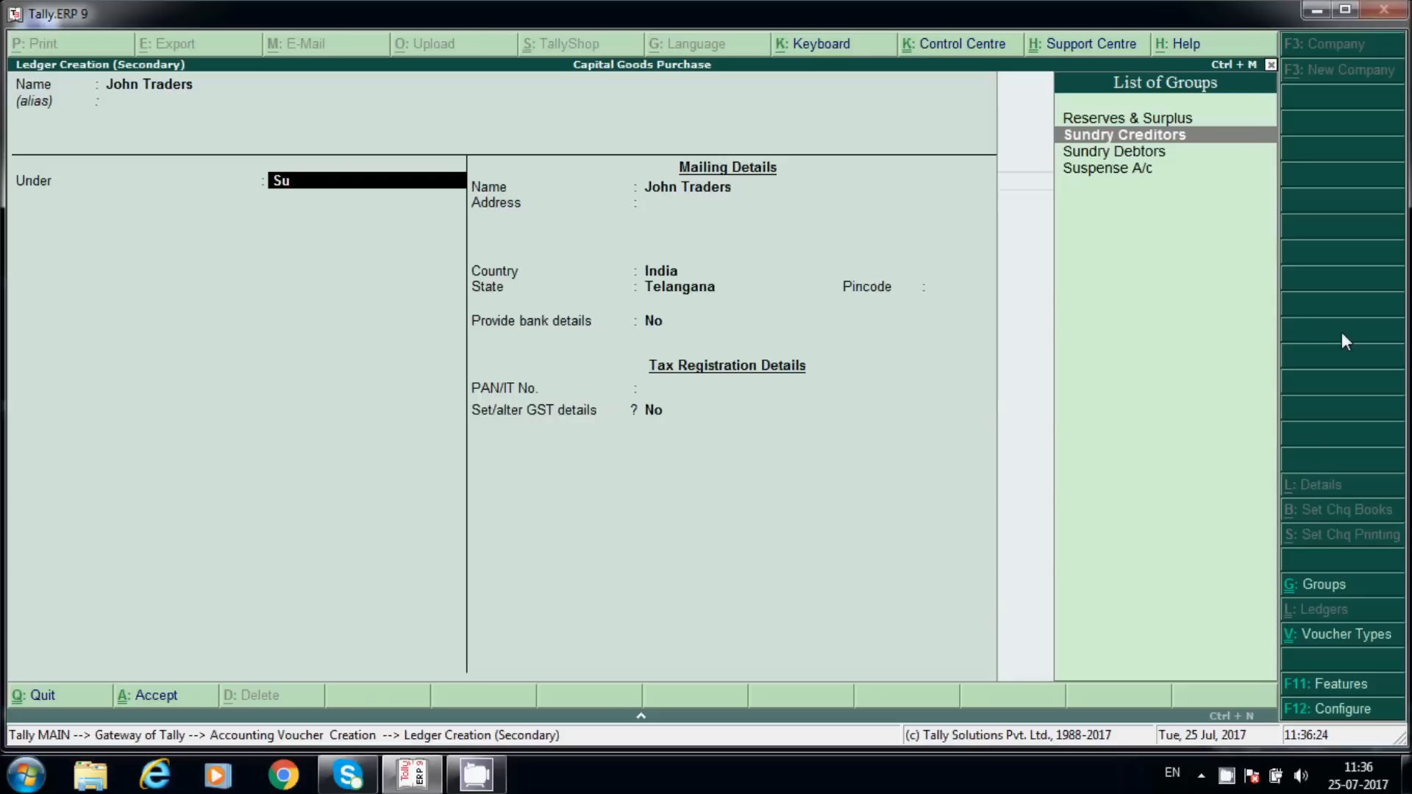
key(Return)
key(Return)
key(Return)
key(Return)
key(Return)
key(Return)
key(Return)
key(Return)
key(Return)
key(Return)
key(Return)
- Add GST details to the John Traders ledger with registration type Regular and the party's GSTIN, and save it as the voucher's party account
key(y)
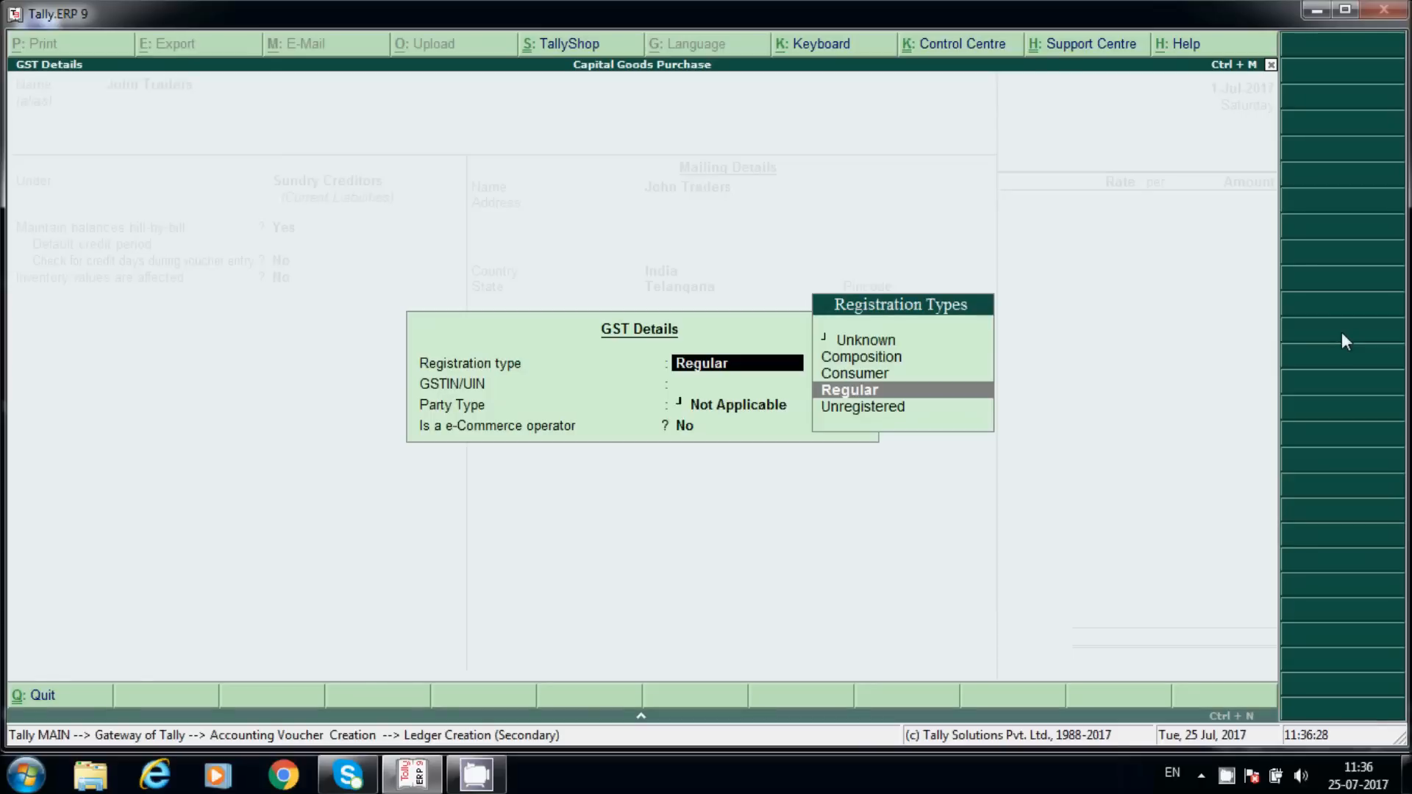
key(Return)
text(36)
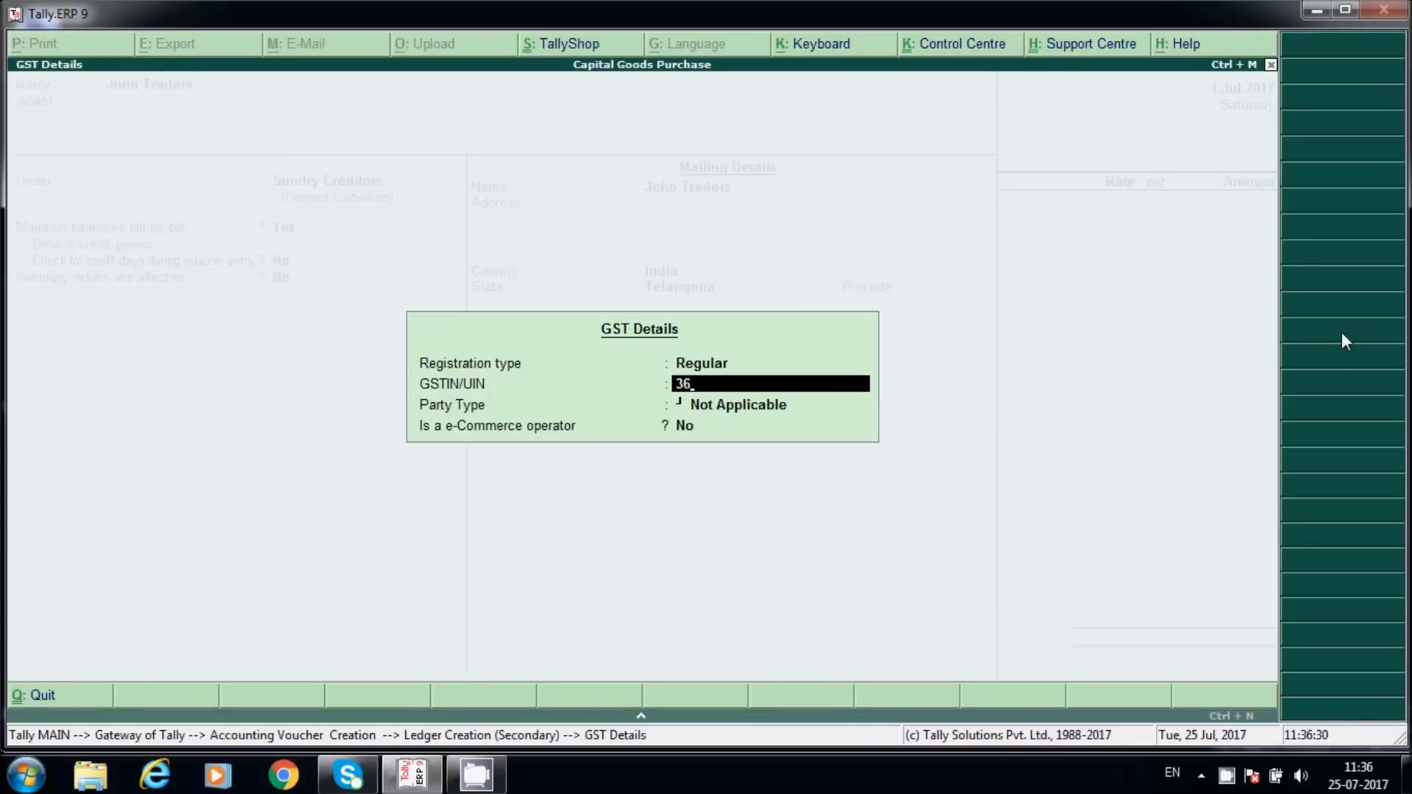
text(JHLJK5655S1ZY)
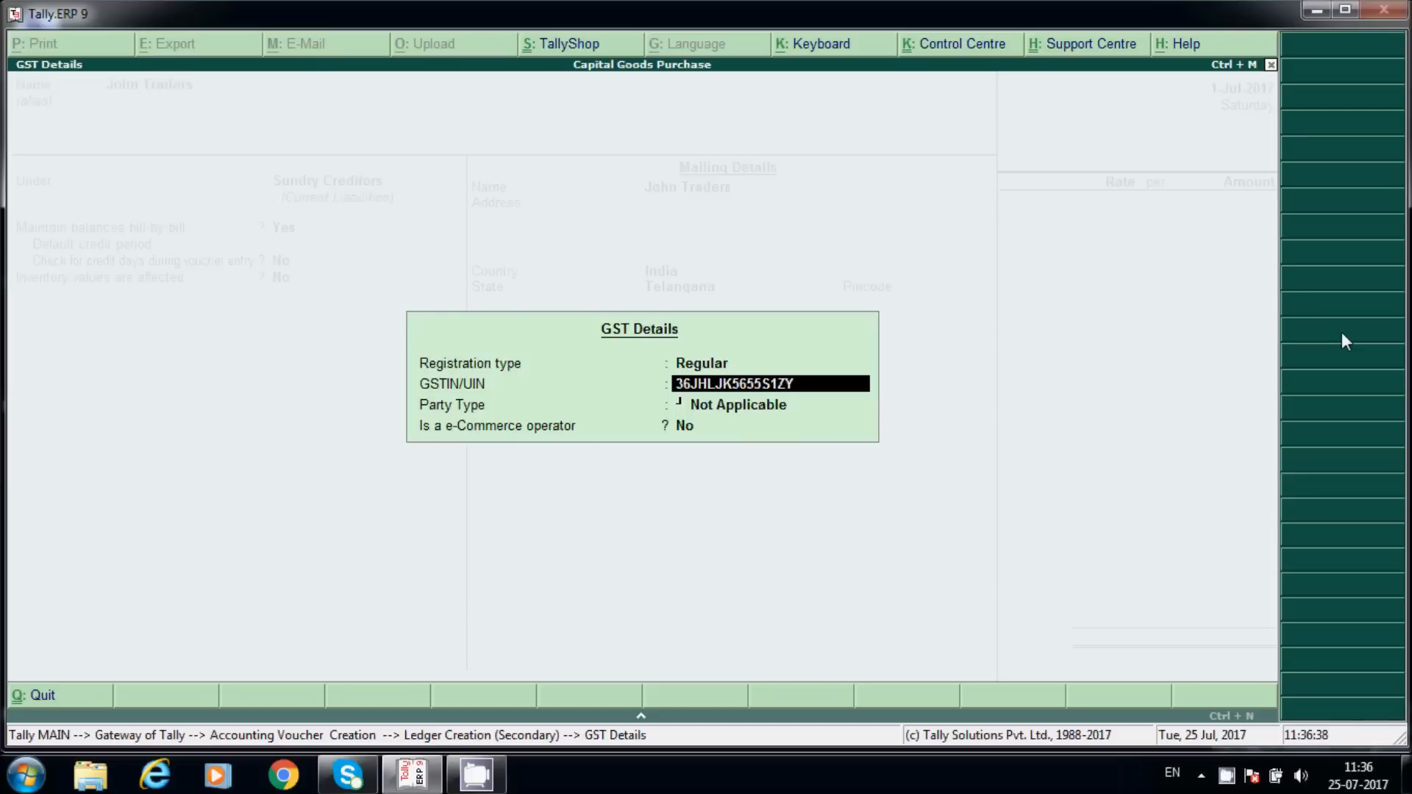
key(Return)
key(Return)
key(Return)
key(Return)
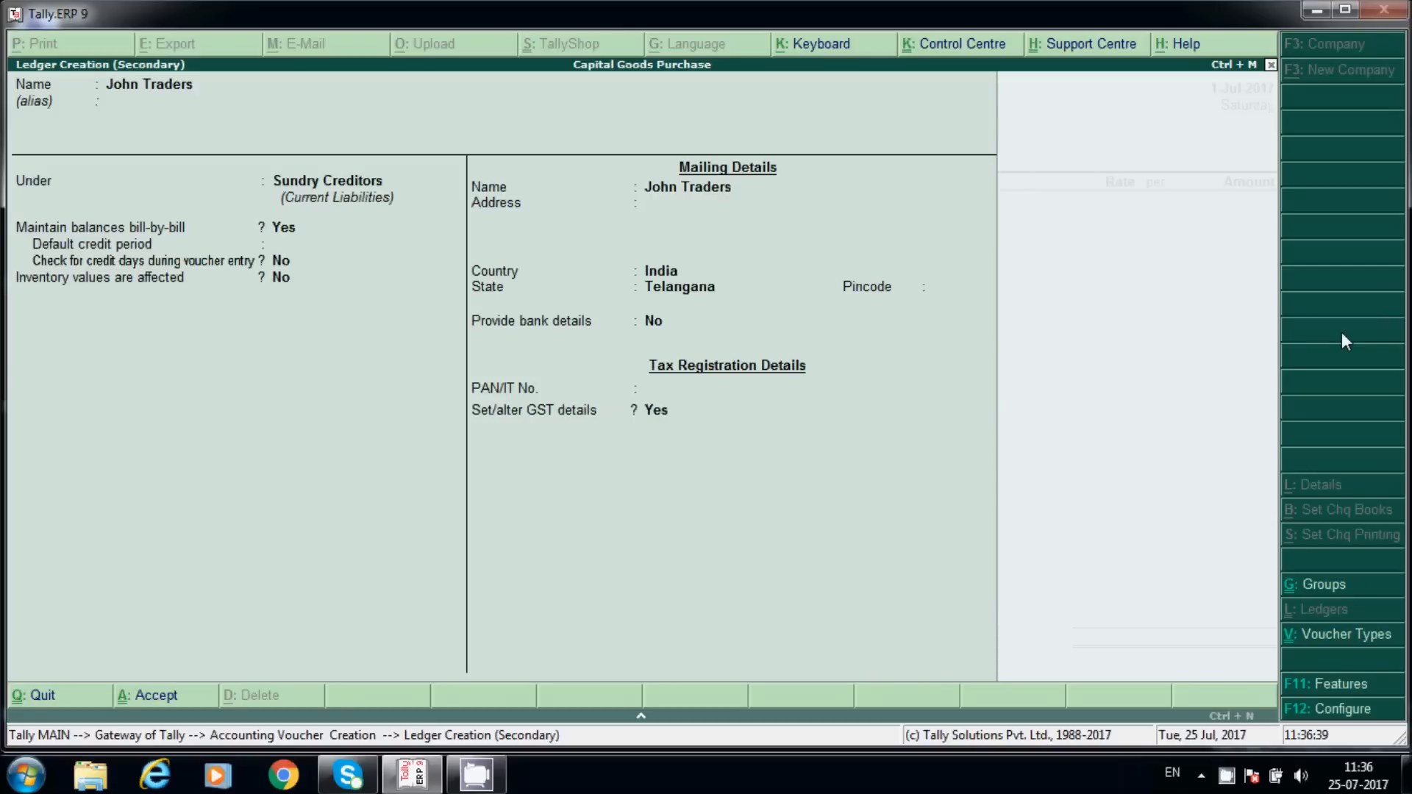
key(Return)
key(Return)
key(Return)
key(Return)
key(Return)
key(Return)
key(Return)
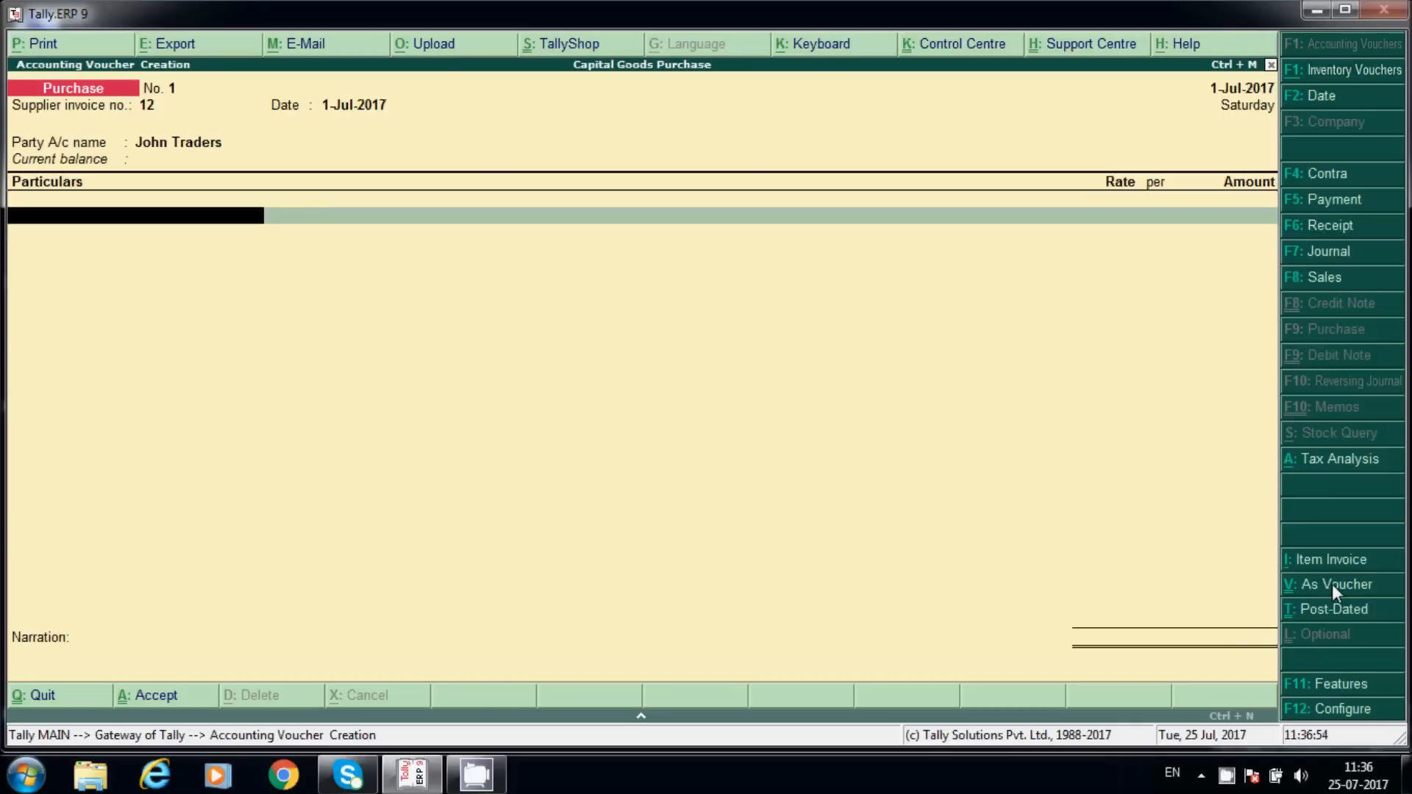
- Create a new ledger named Office Machinery under Fixed Assets from the voucher's particulars, keeping GST applicable
key(alt+c)
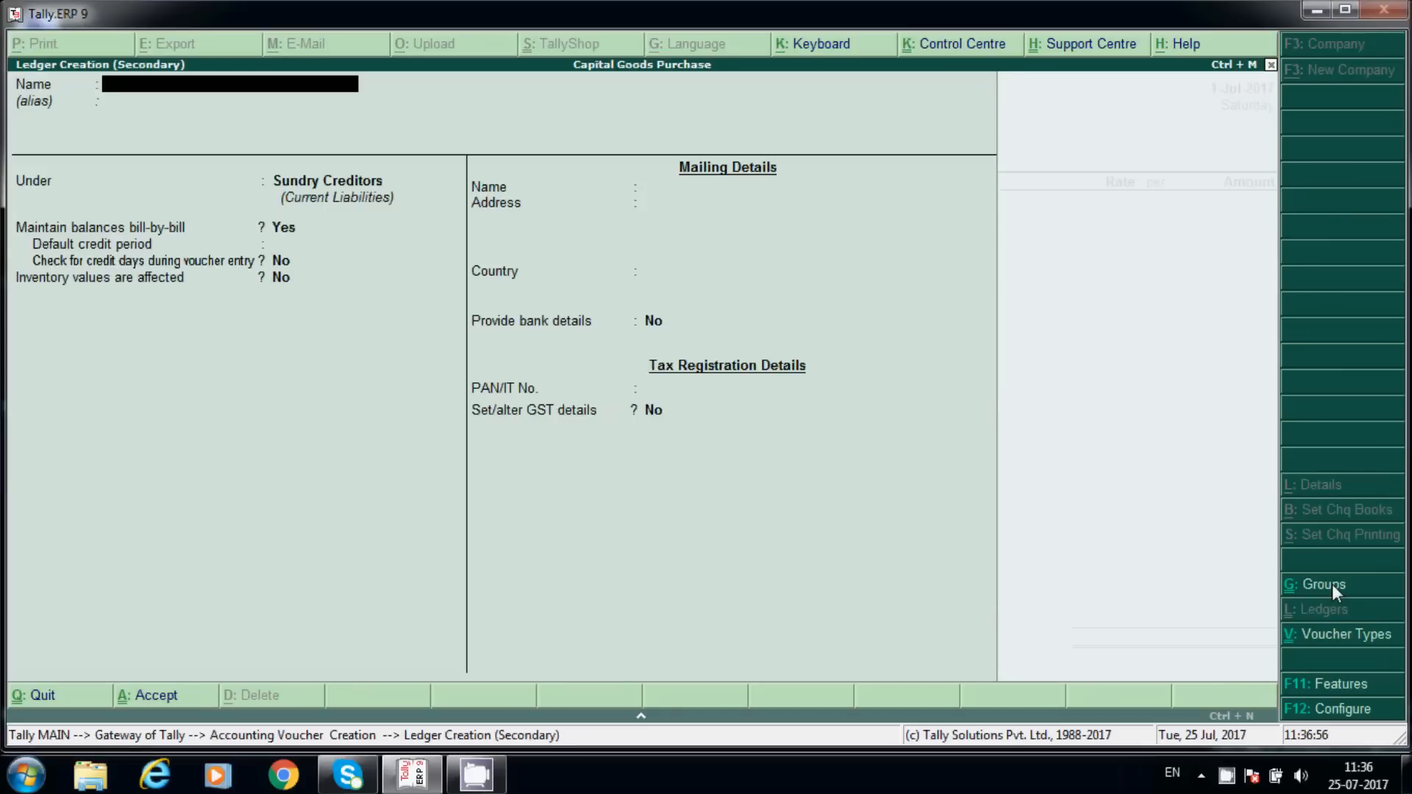
text(Office Machinery)
key(Return)
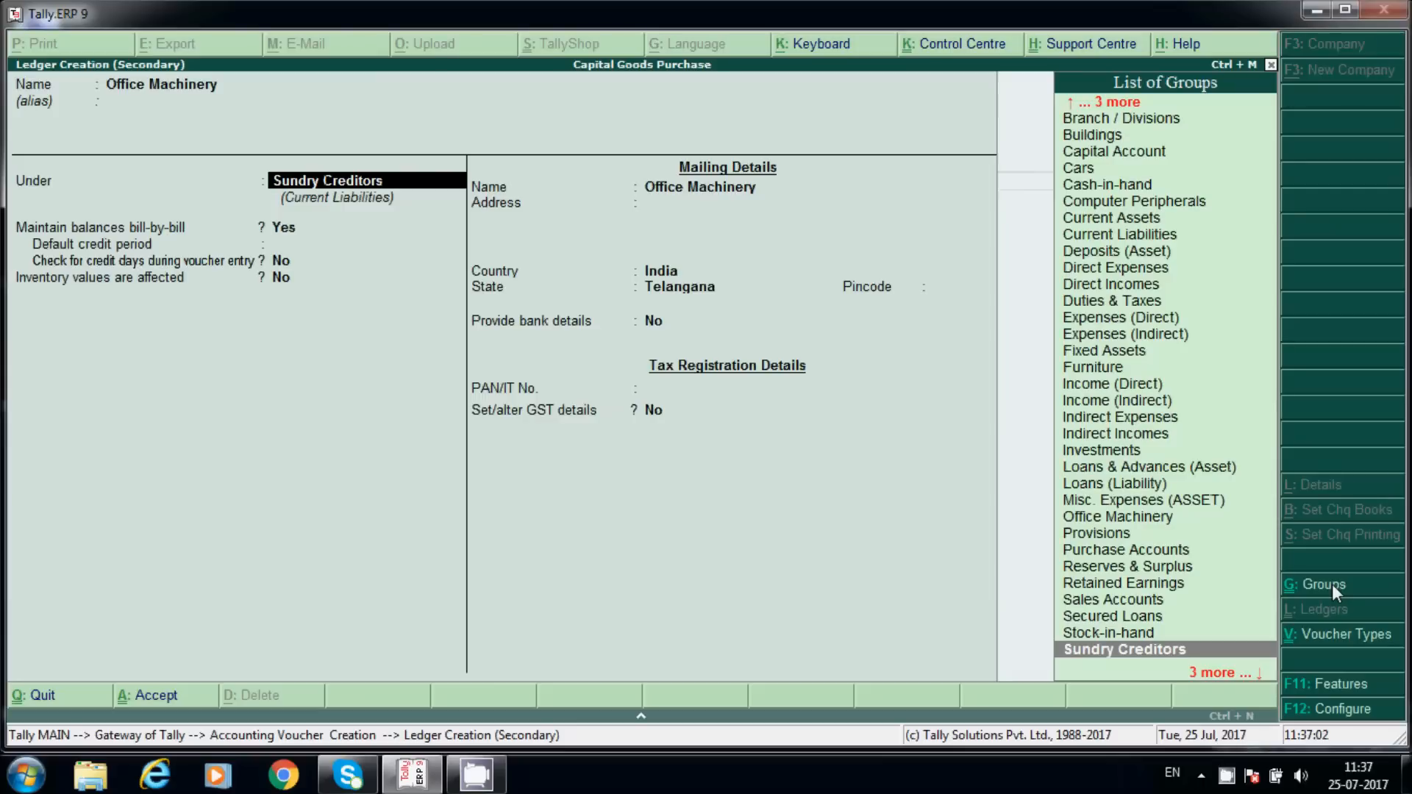
text(fi)
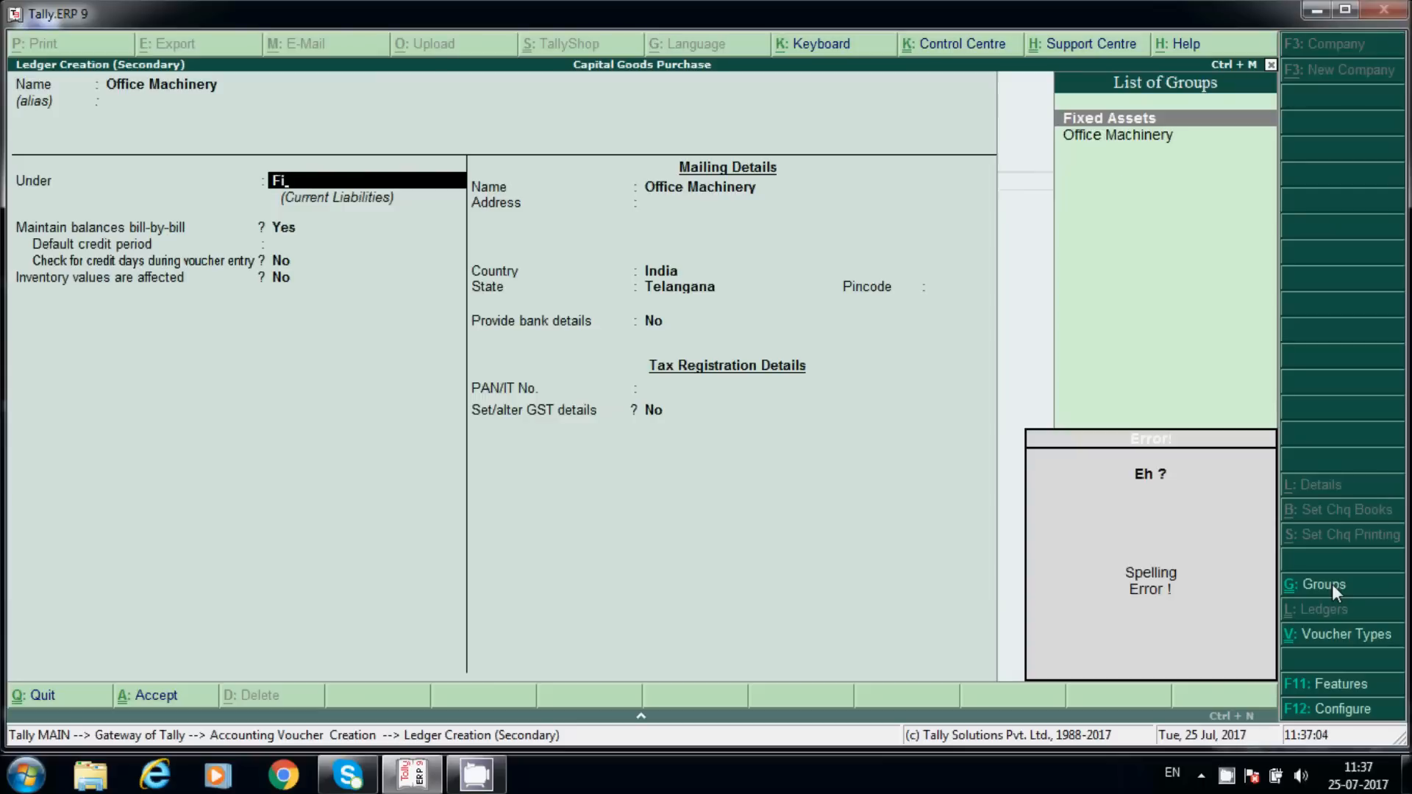
key(Return)
key(Return)
key(Return)
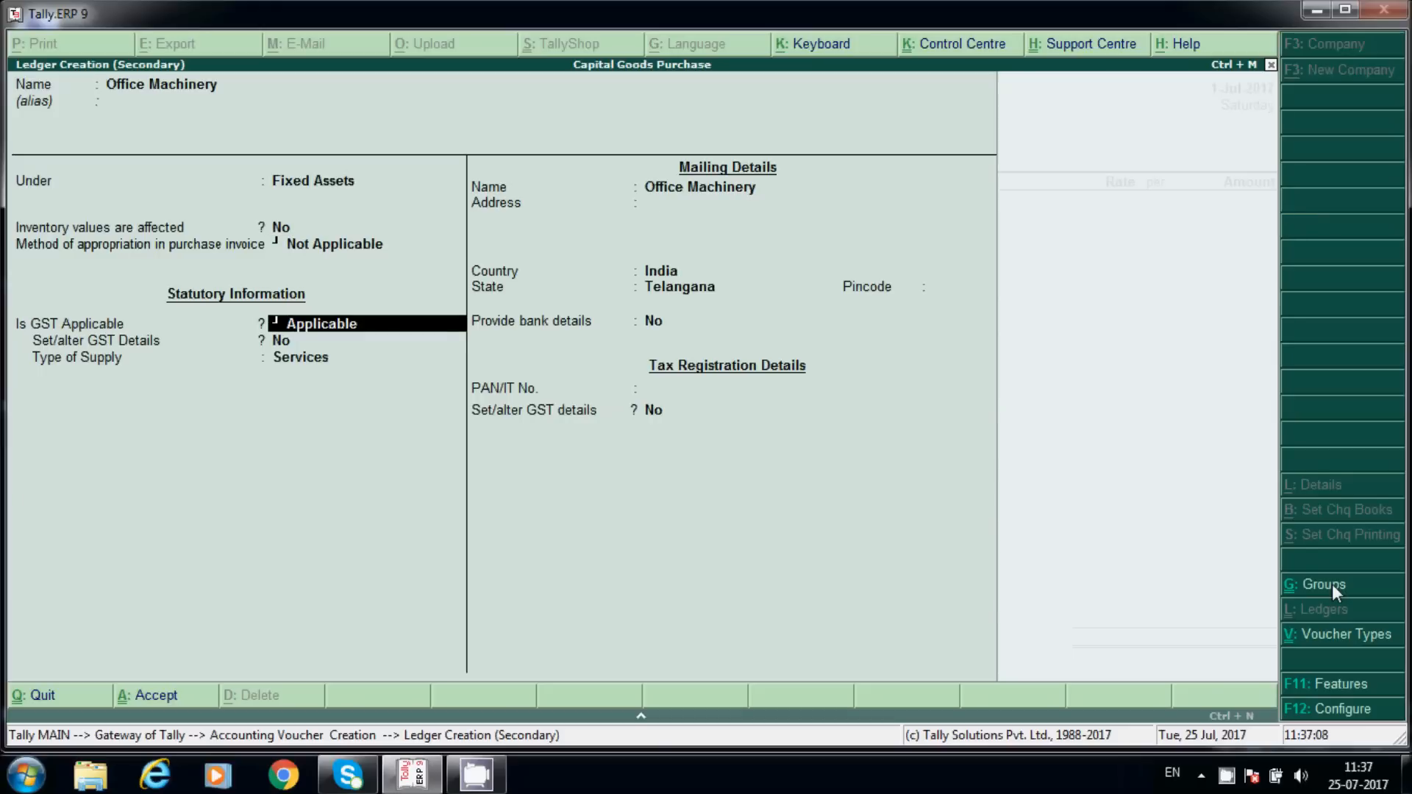
- Enable GST details for the Office Machinery ledger with description Office Machinery and HSN/SAC 53433433
key(Return)
text(y)
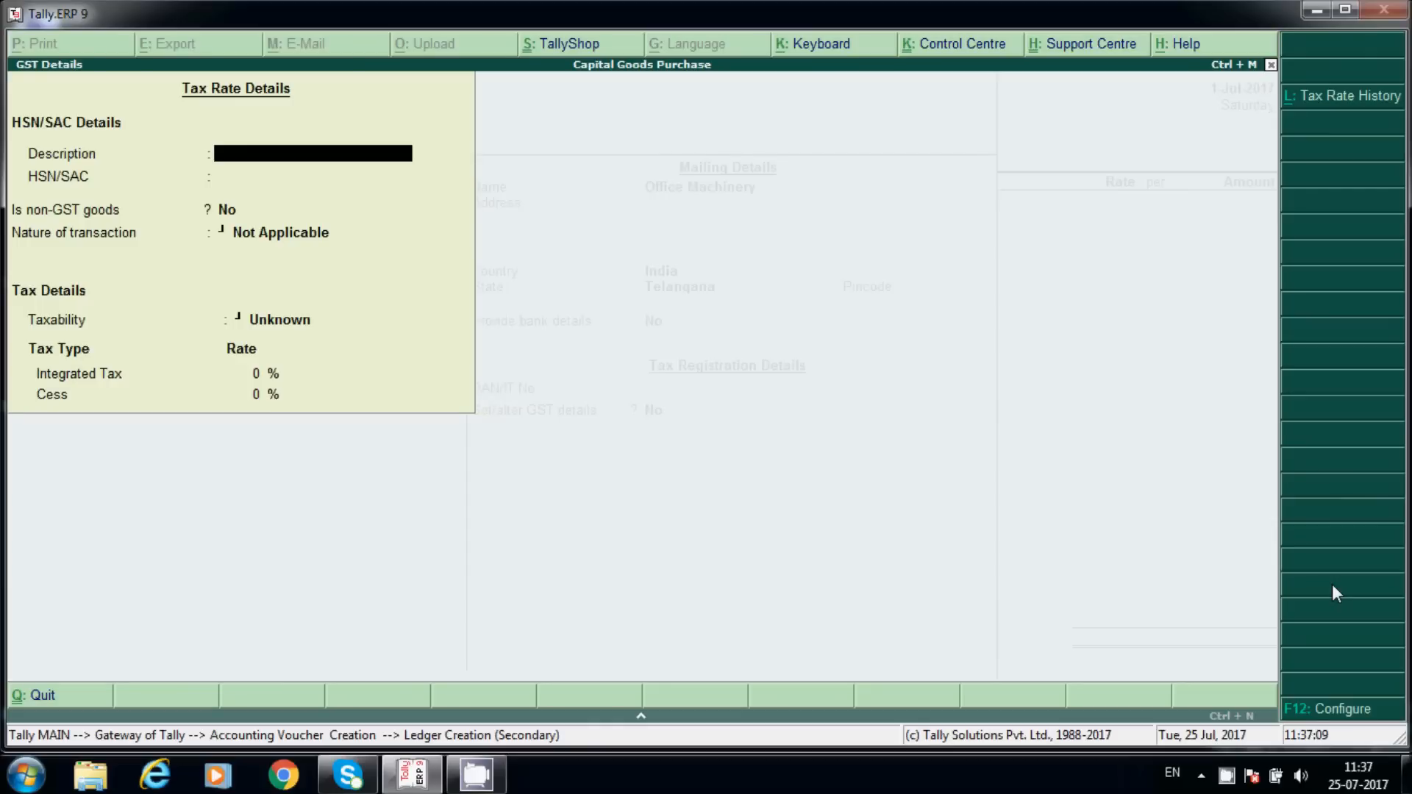
text(Office Machinery)
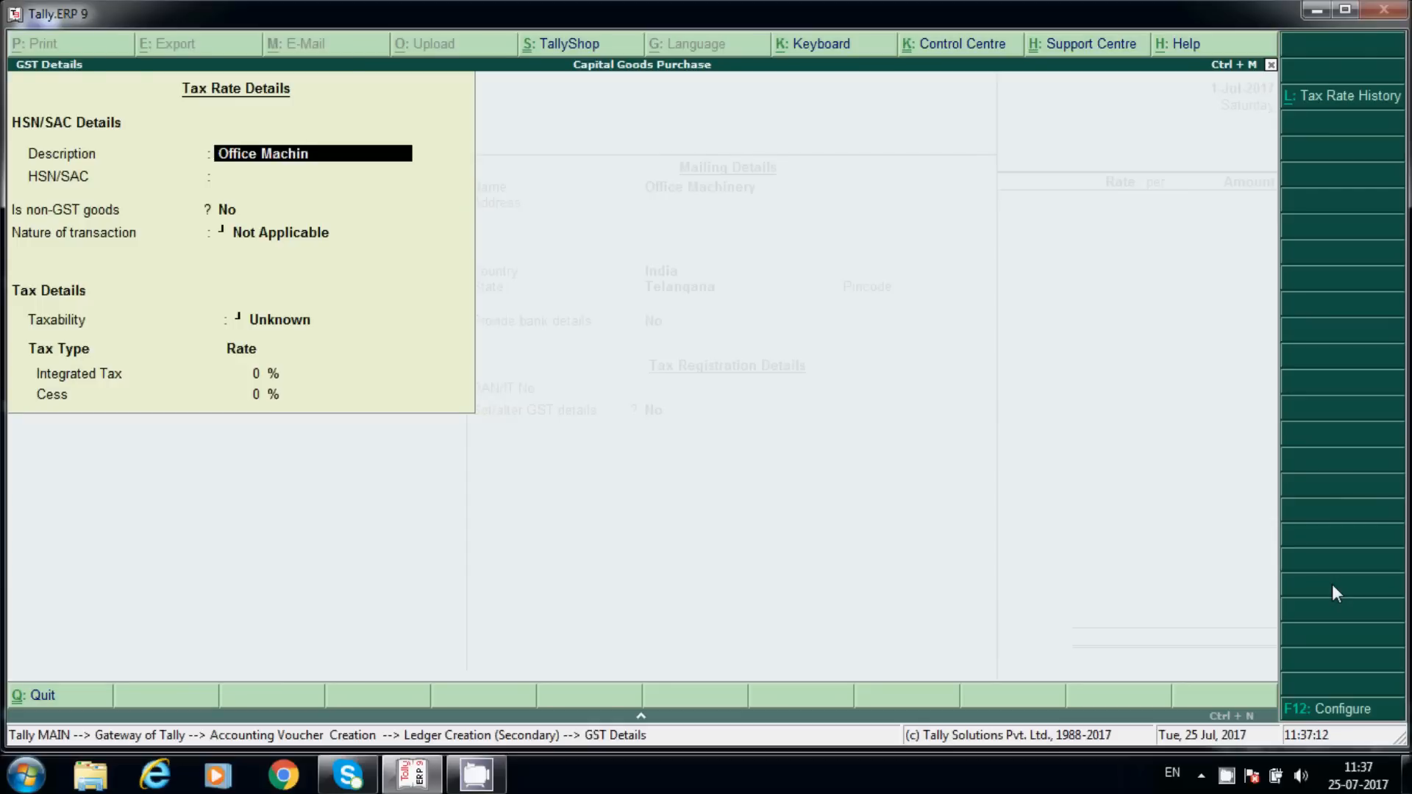
key(Return)
key(Return)
key(BackSpace)
text(534334334)
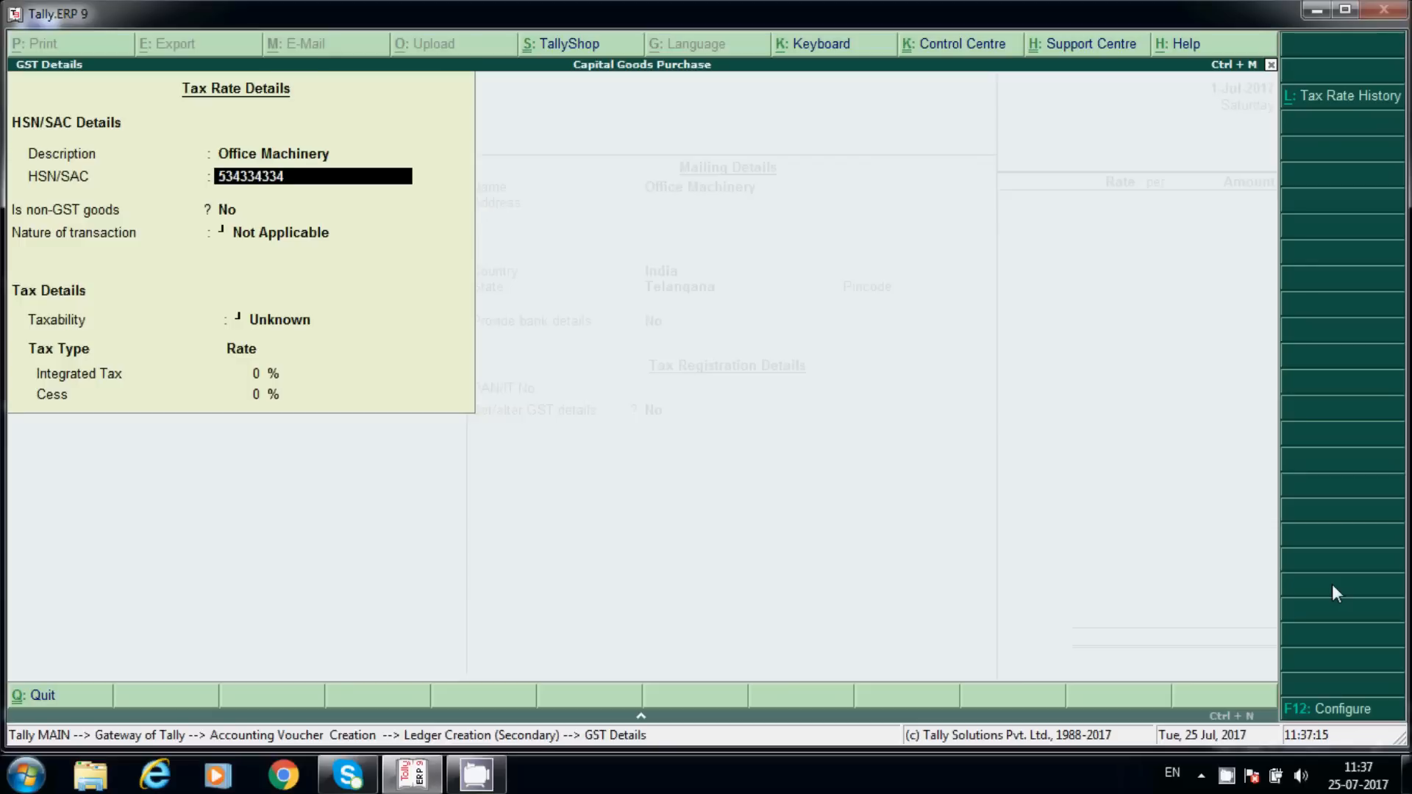
key(BackSpace)
key(Return)
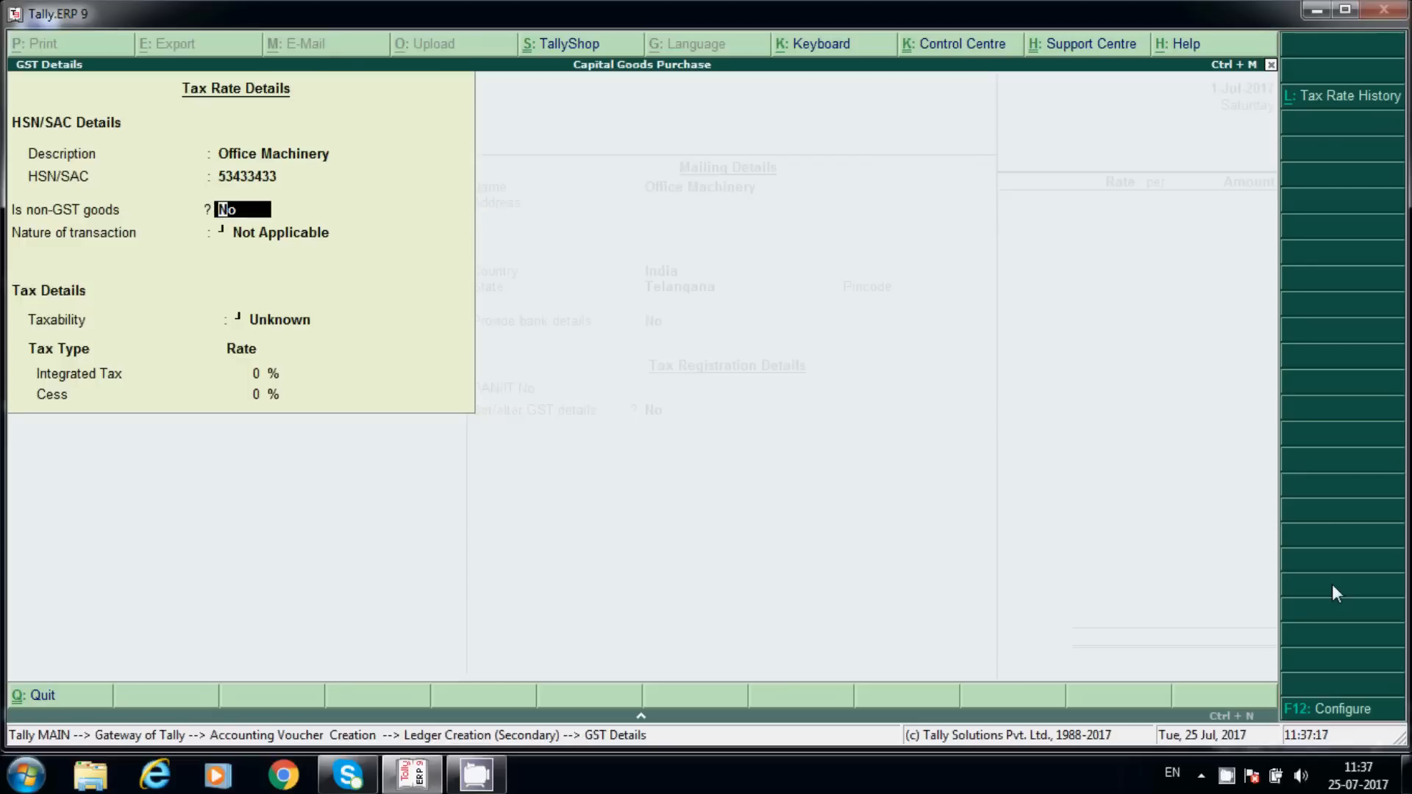
- Set the nature of transaction to Purchase Taxable, nature of goods to Capital Goods and integrated tax to 18%
key(Return)
text(Pu)
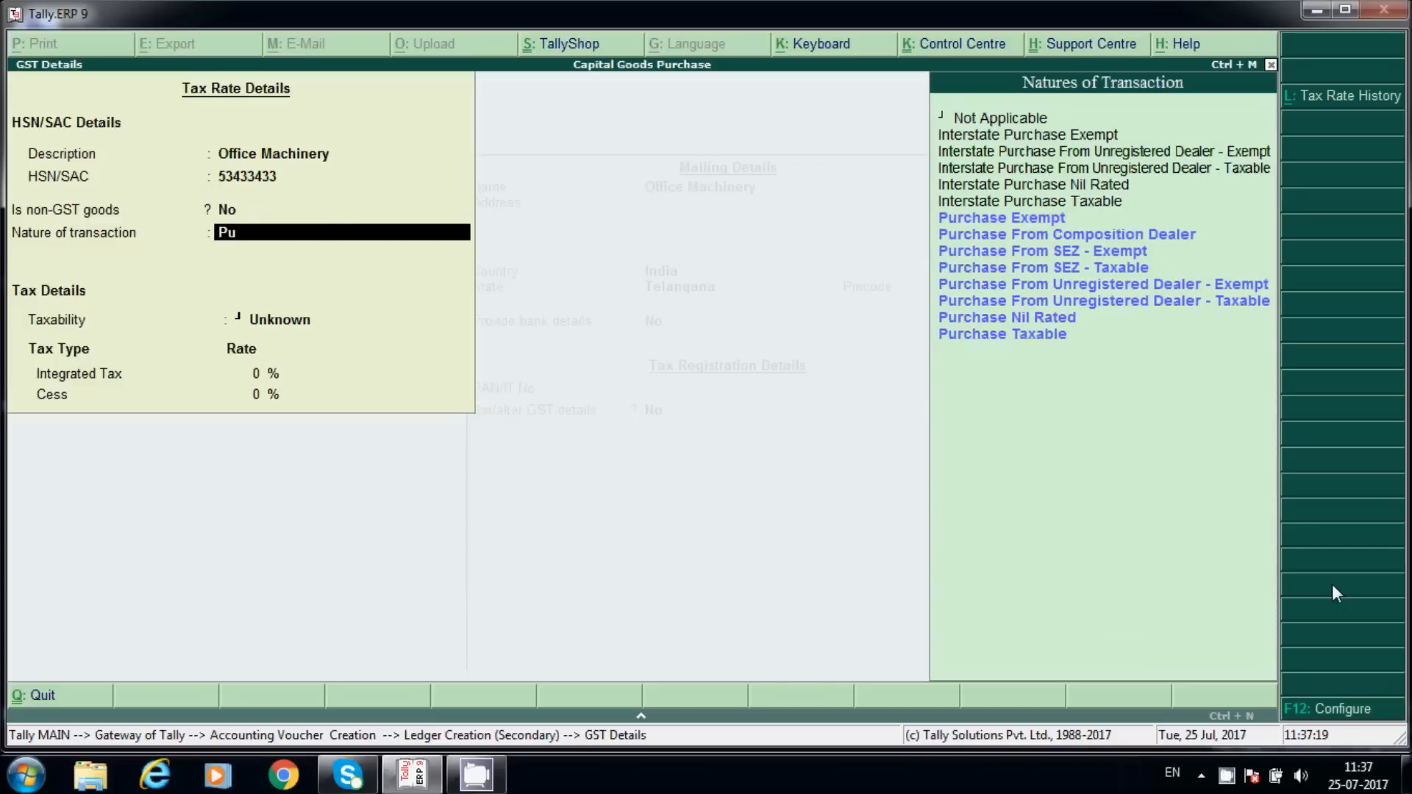
key(End)
key(Return)
key(Down)
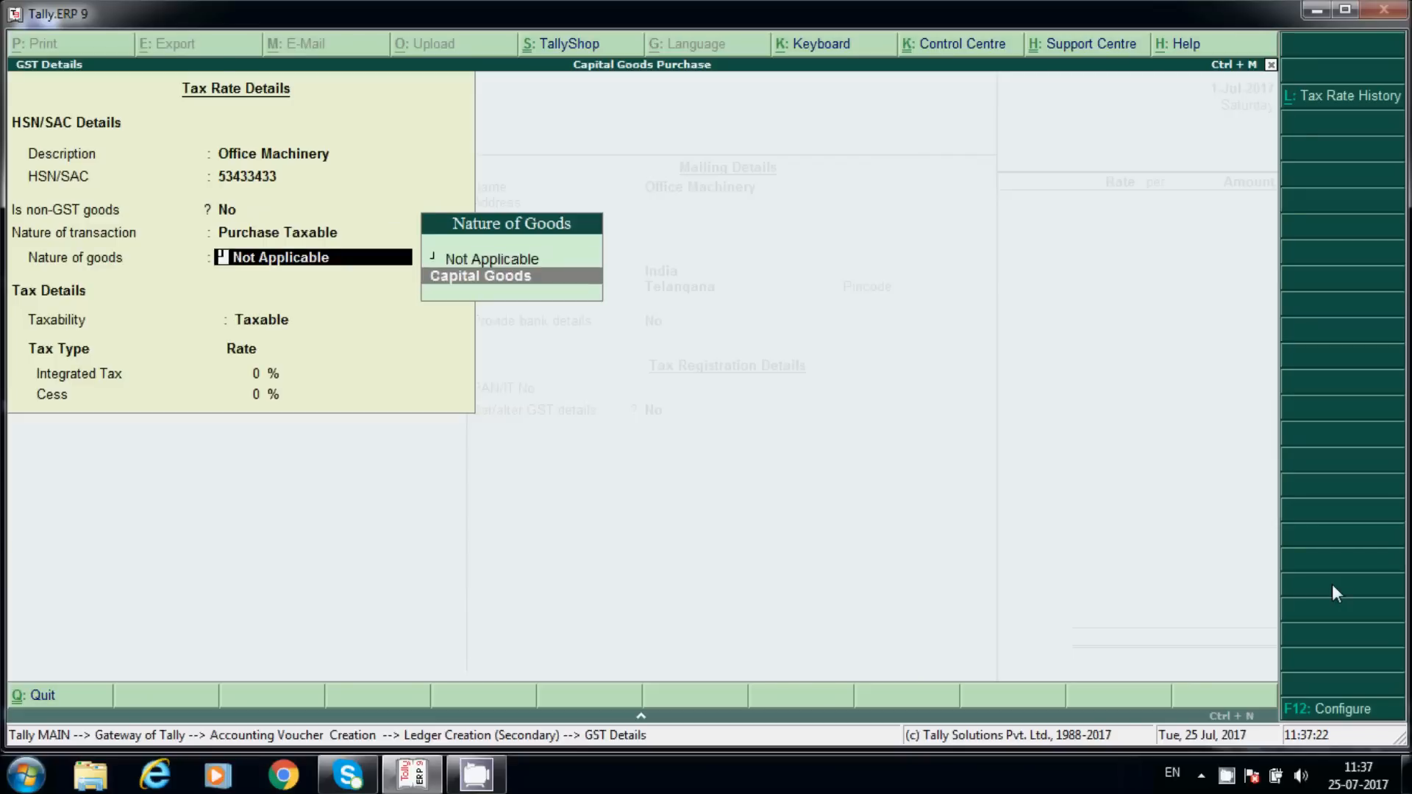
key(Return)
text(18)
key(Return)
key(Return)
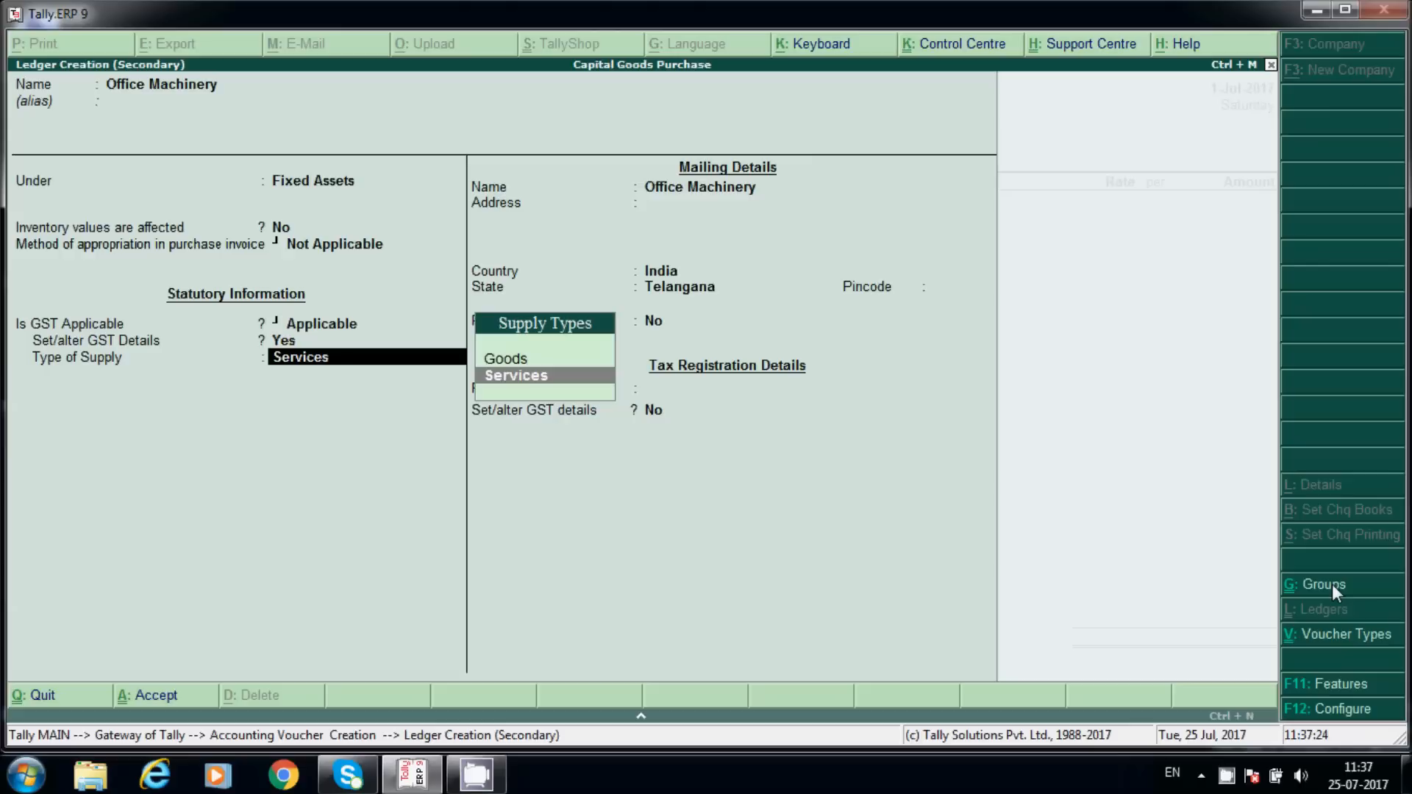
- Set the Office Machinery ledger's type of supply to Goods and save the ledger
key(Up)
key(Return)
key(Return)
key(Return)
key(Return)
key(Return)
key(Return)
key(Return)
key(Return)
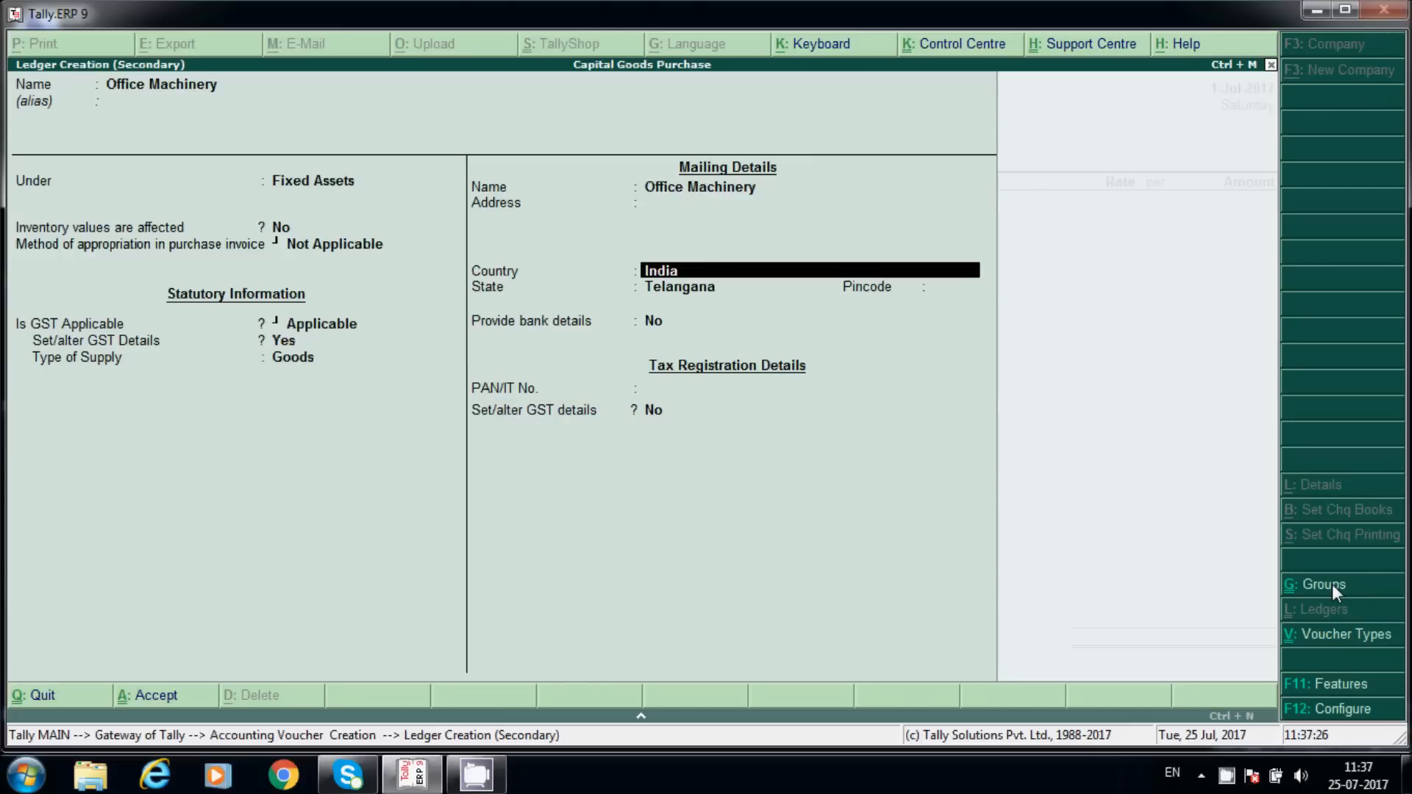
key(Return)
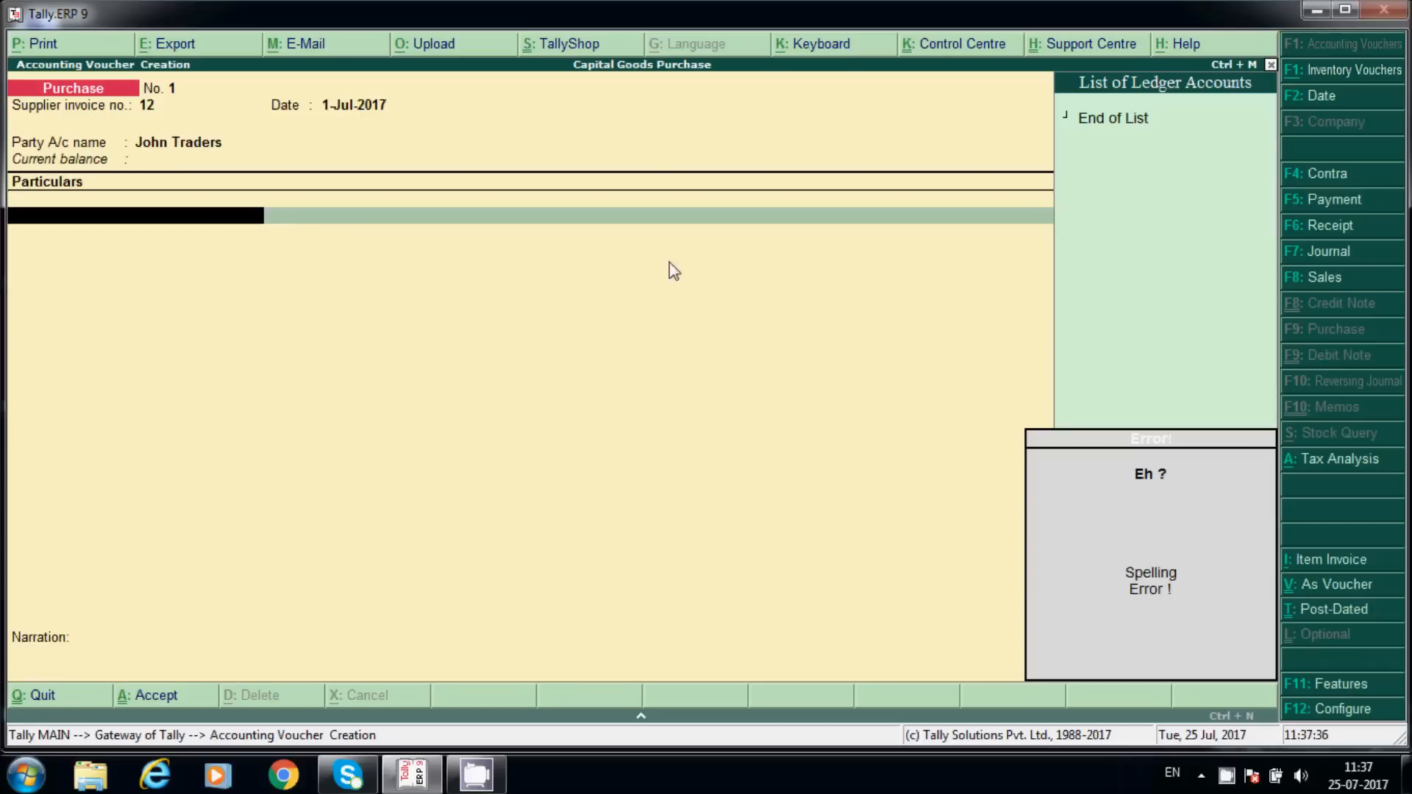
- Switch the purchase entry to voucher mode and confirm John Traders as the credited party
click(1322, 589)
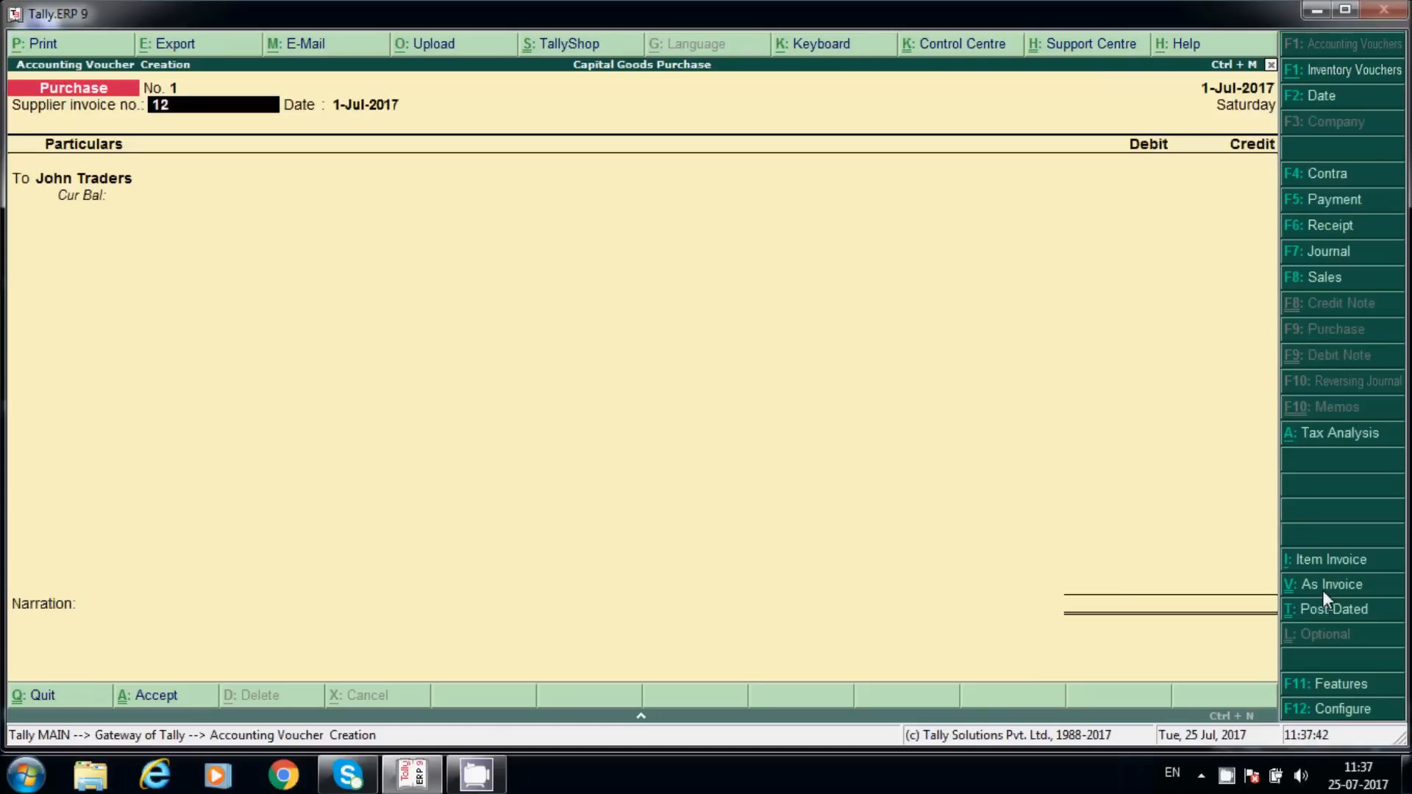
key(Return)
key(Return)
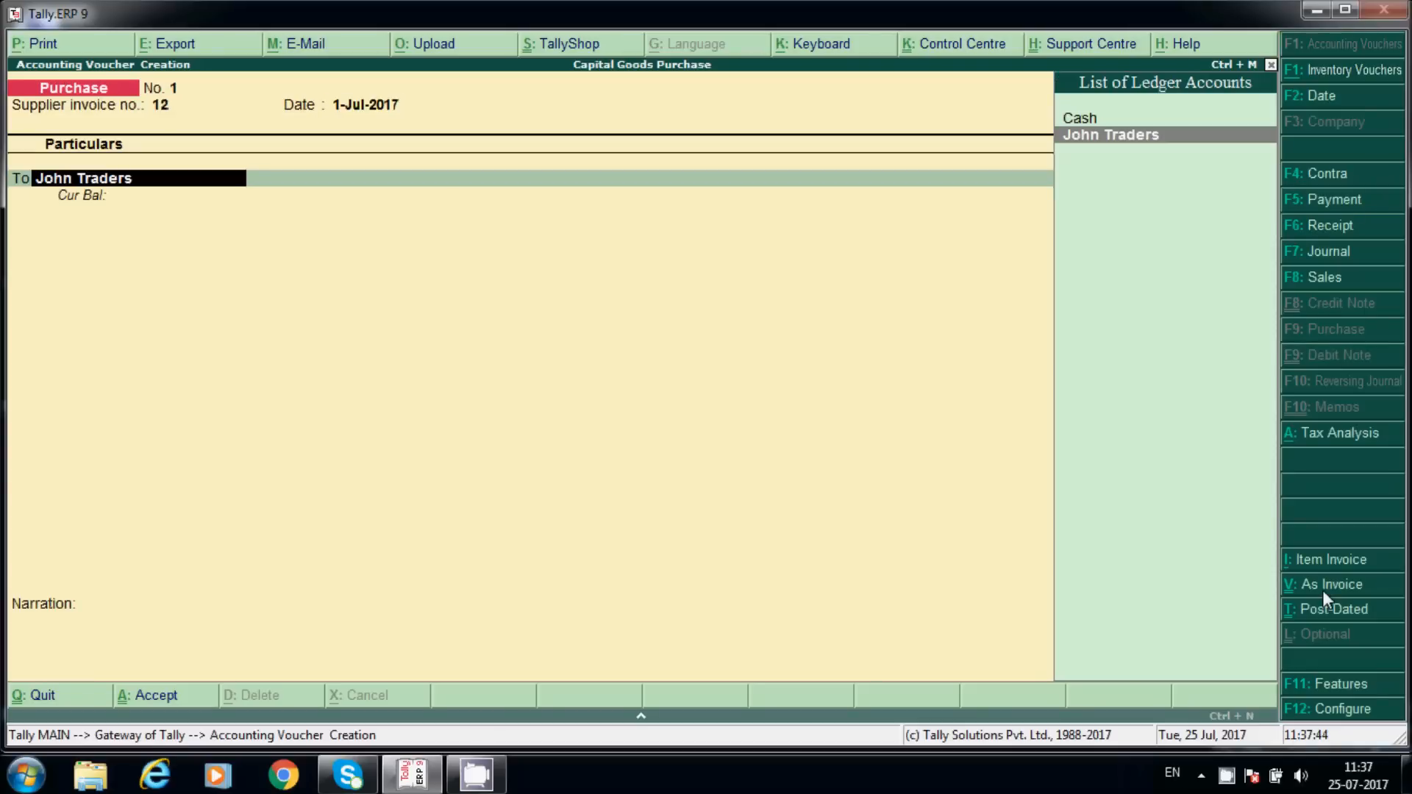
key(Return)
key(Return)
key(Return)
key(Return)
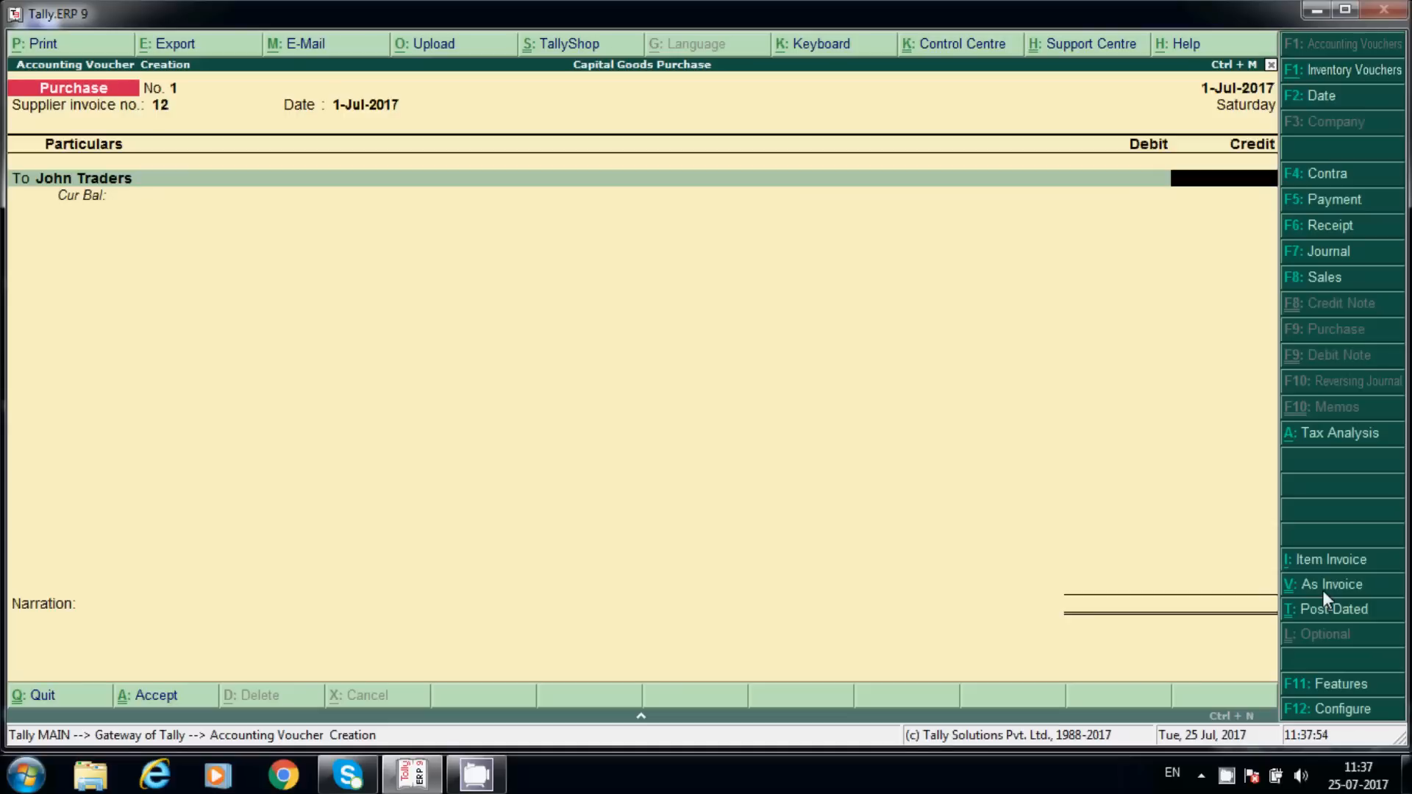
- Credit John Traders with 118000 and allocate the full amount to bill-wise New Ref 12
text(118000)
key(Return)
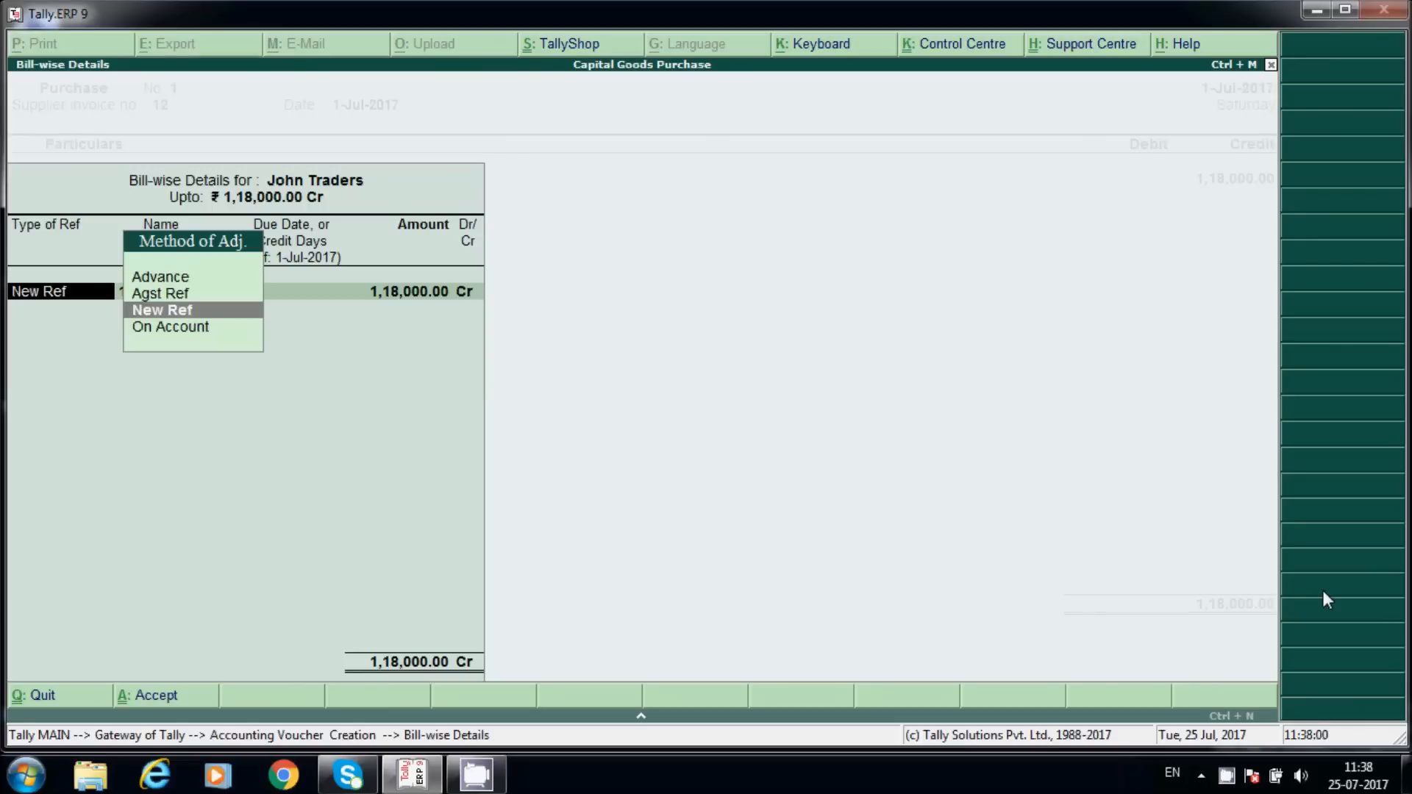
key(Return)
key(Return)
key(Return)
key(Return)
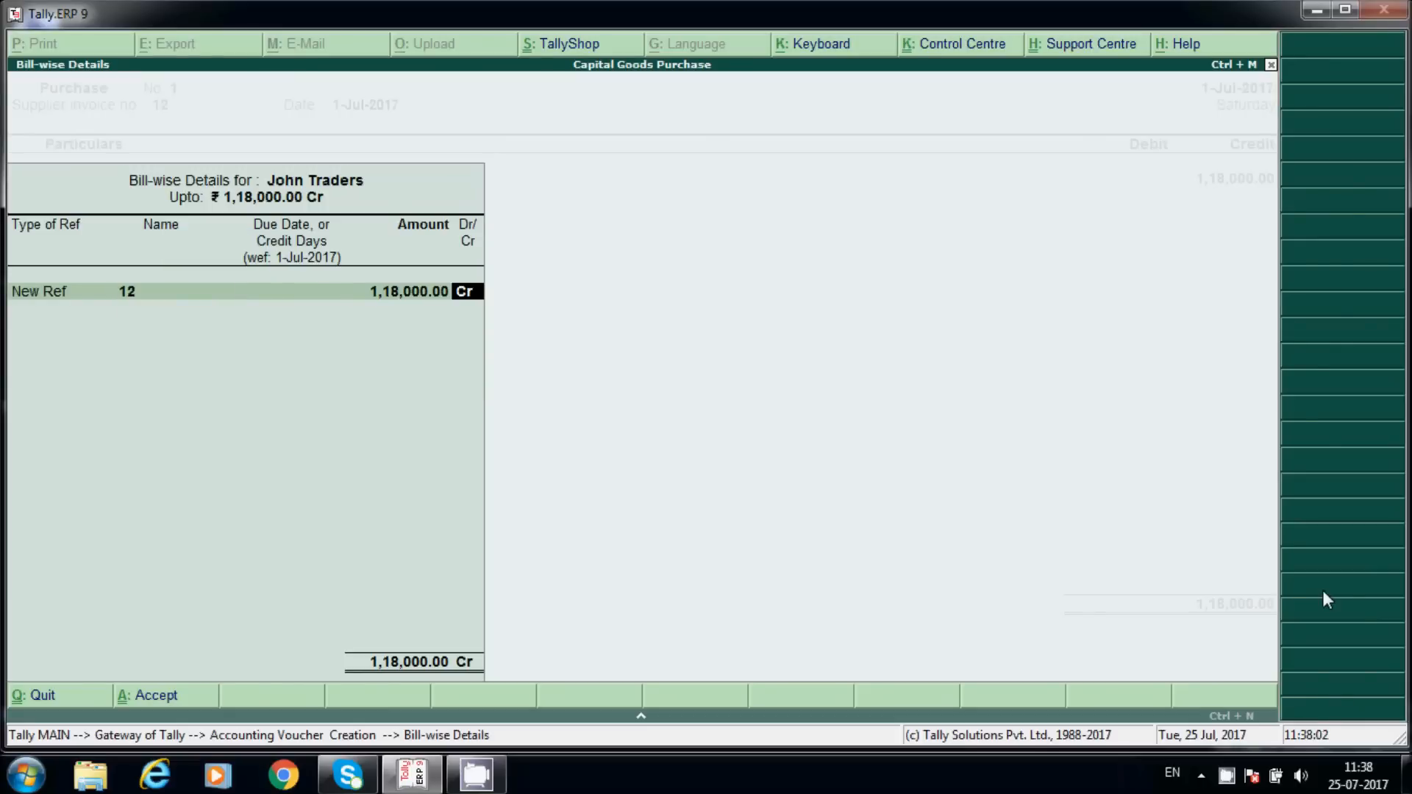
key(Return)
- Debit Office Machinery with 1,00,000 using the Purchase Taxable classification and start another debit line
key(Down)
key(Down)
key(Down)
key(Down)
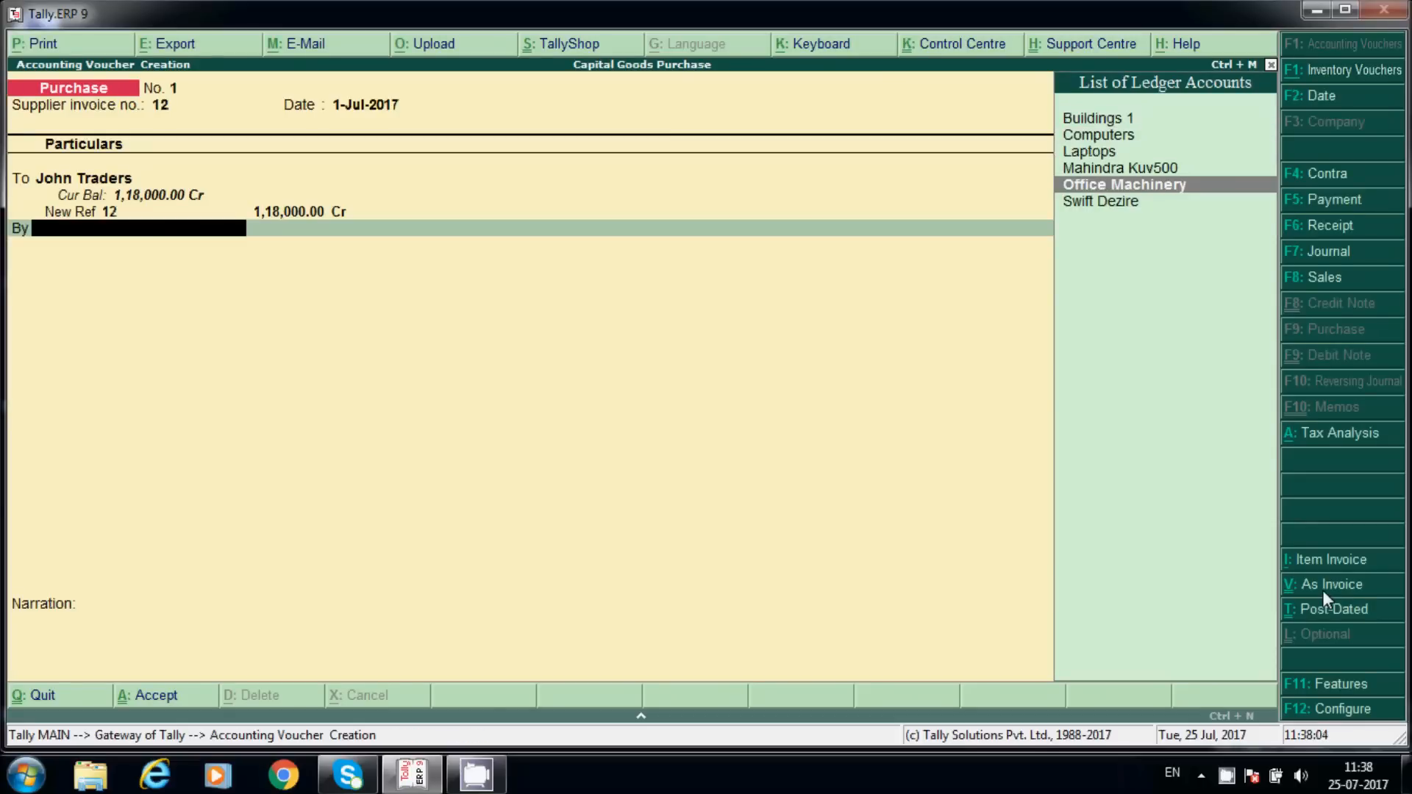
key(Up)
key(Down)
key(Return)
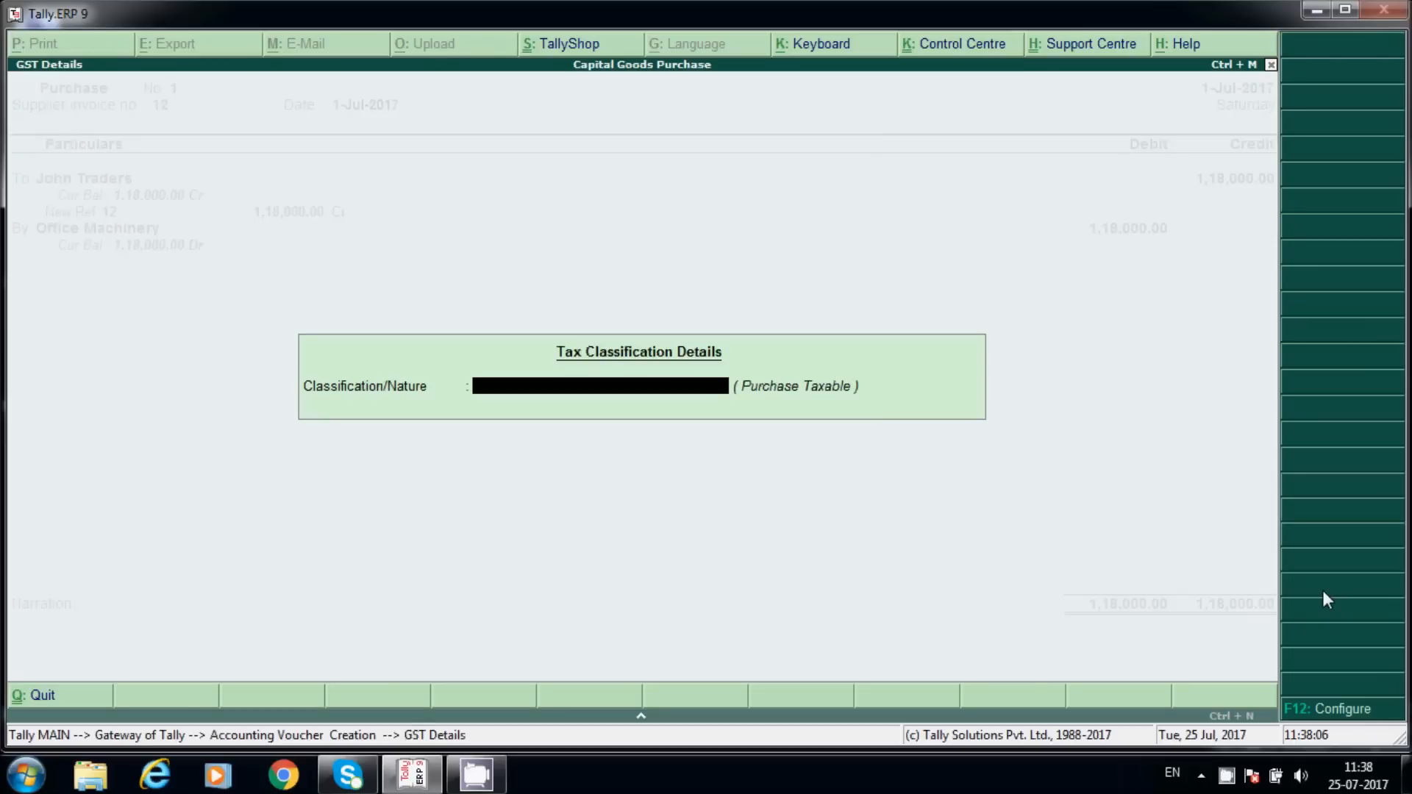
text(Pur)
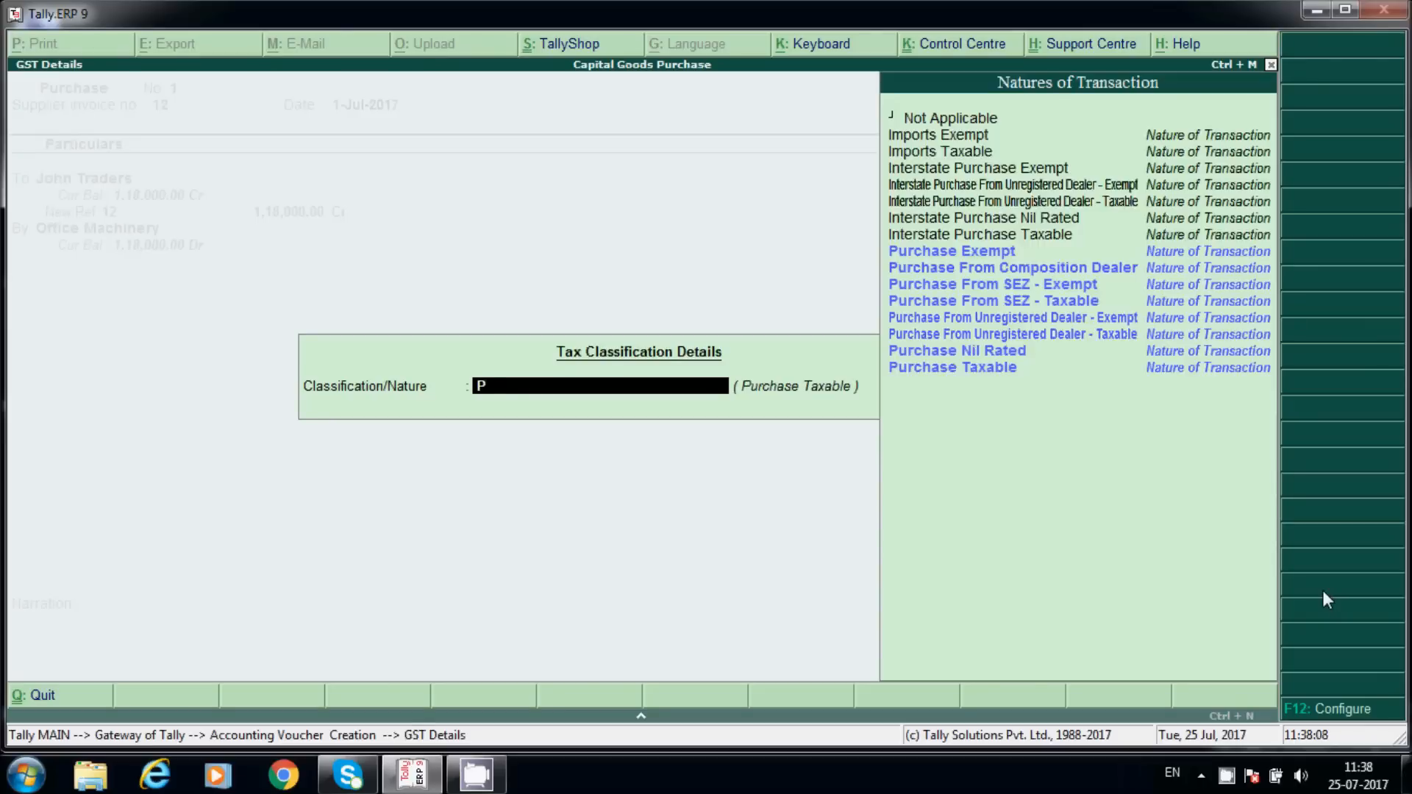
key(Return)
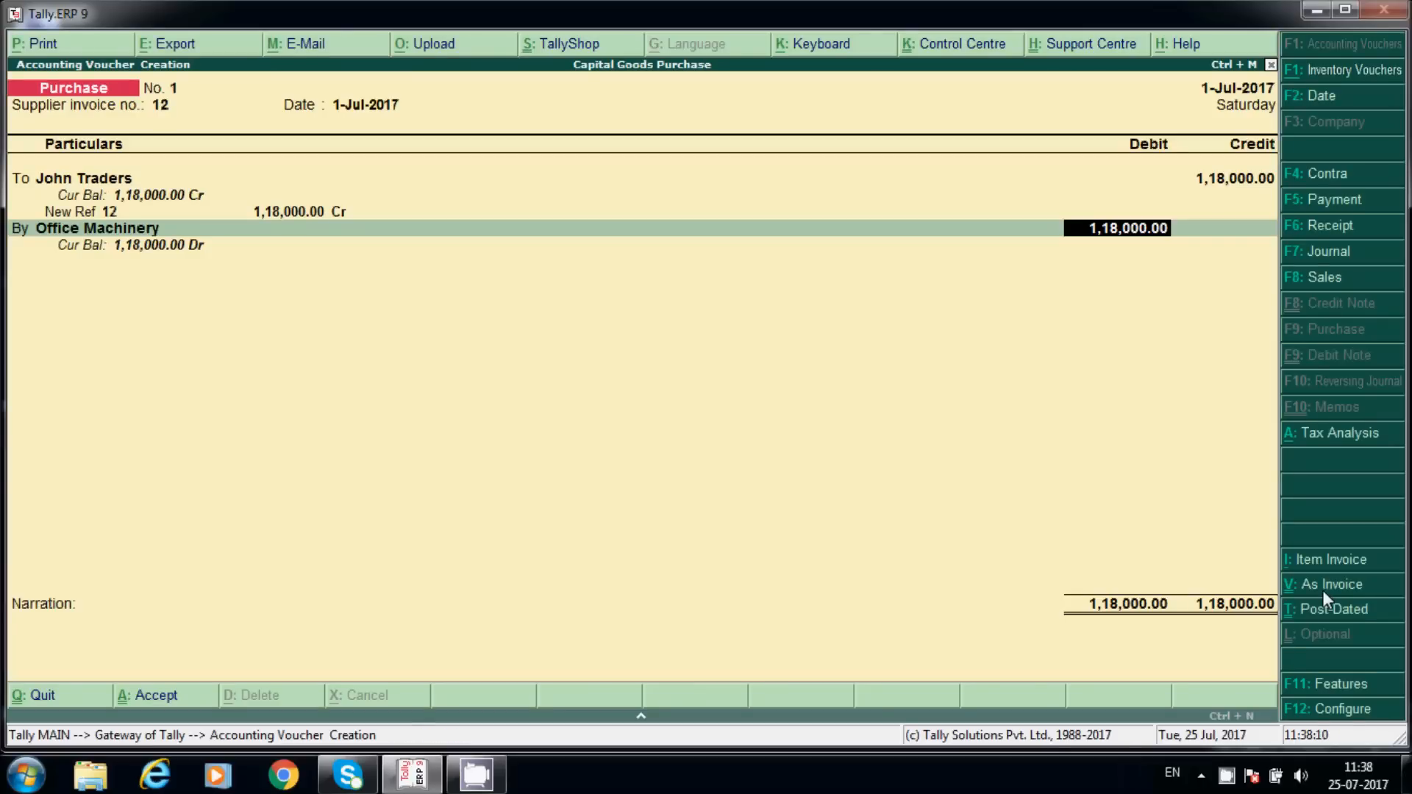
text(1,00,000)
key(Return)
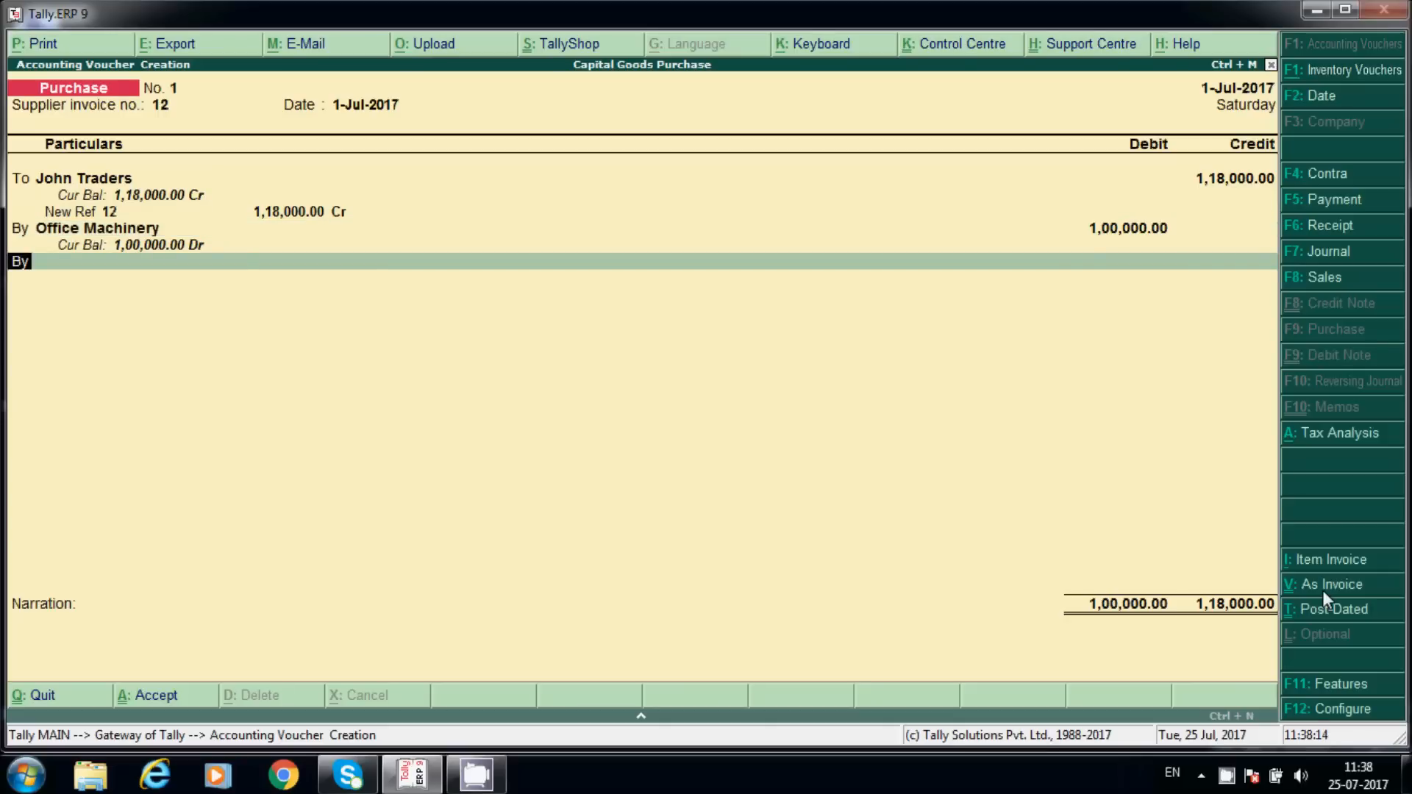
key(Return)
text(C)
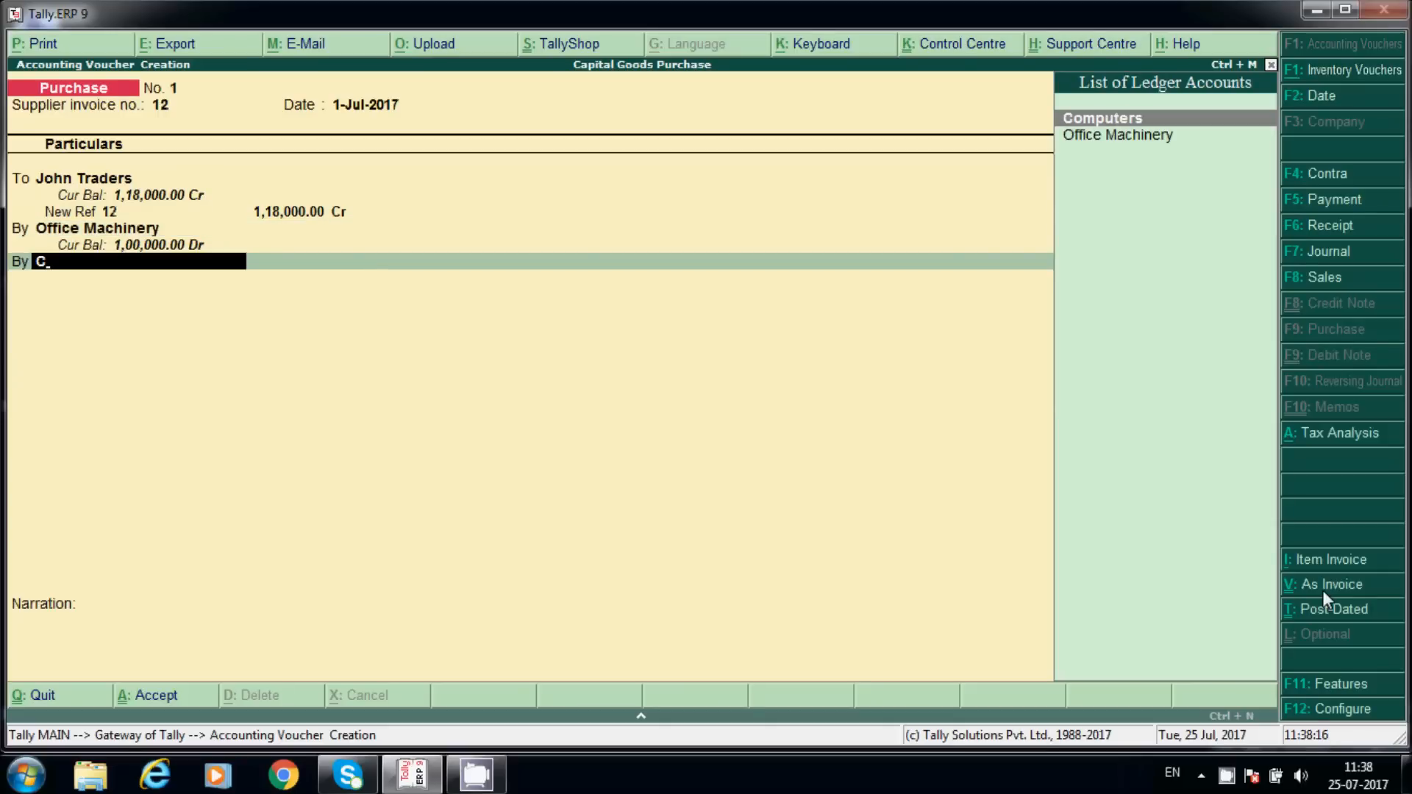
text(g)
key(BackSpace)
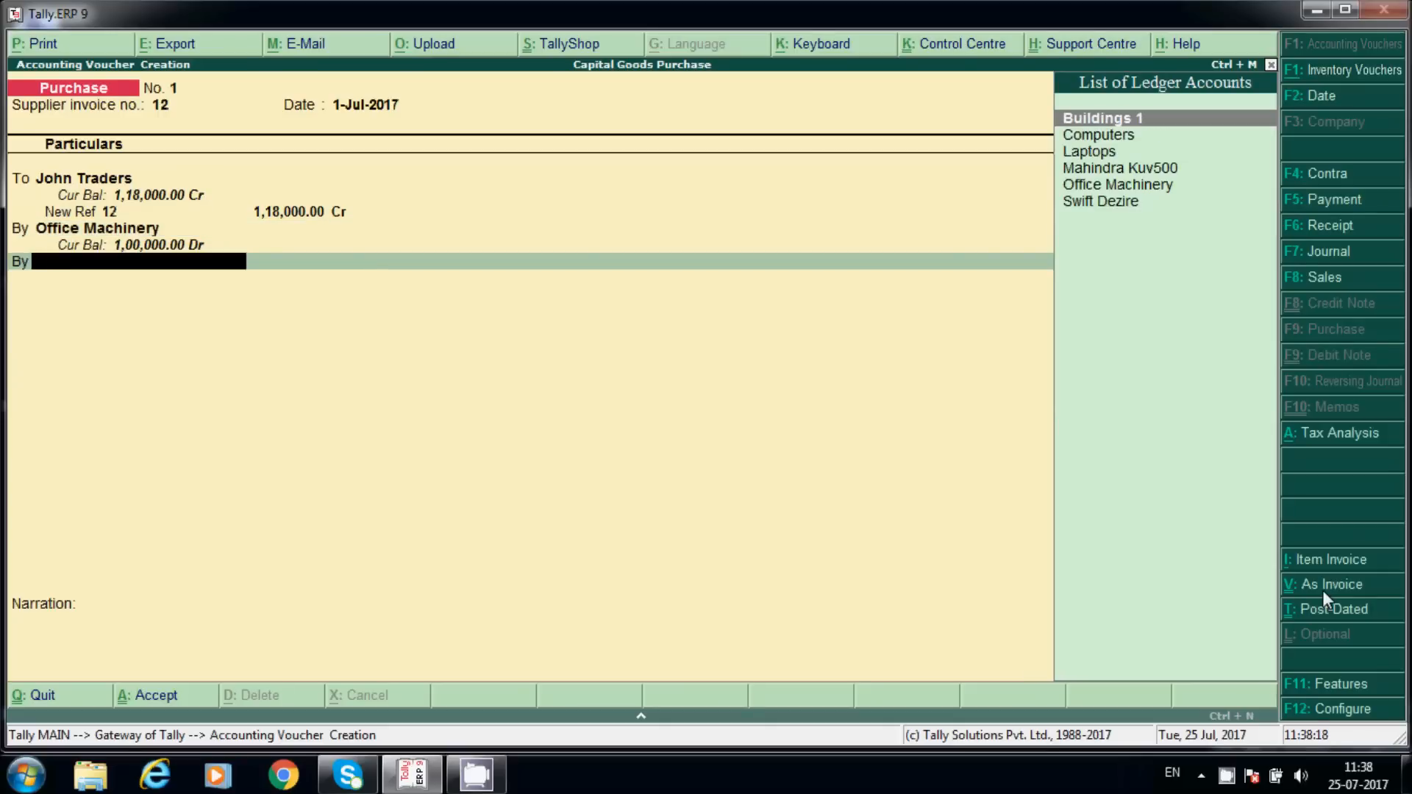
- Create a CGST ledger under Duties & Taxes with GST as the type of duty/tax
key(alt+c)
text(CGST)
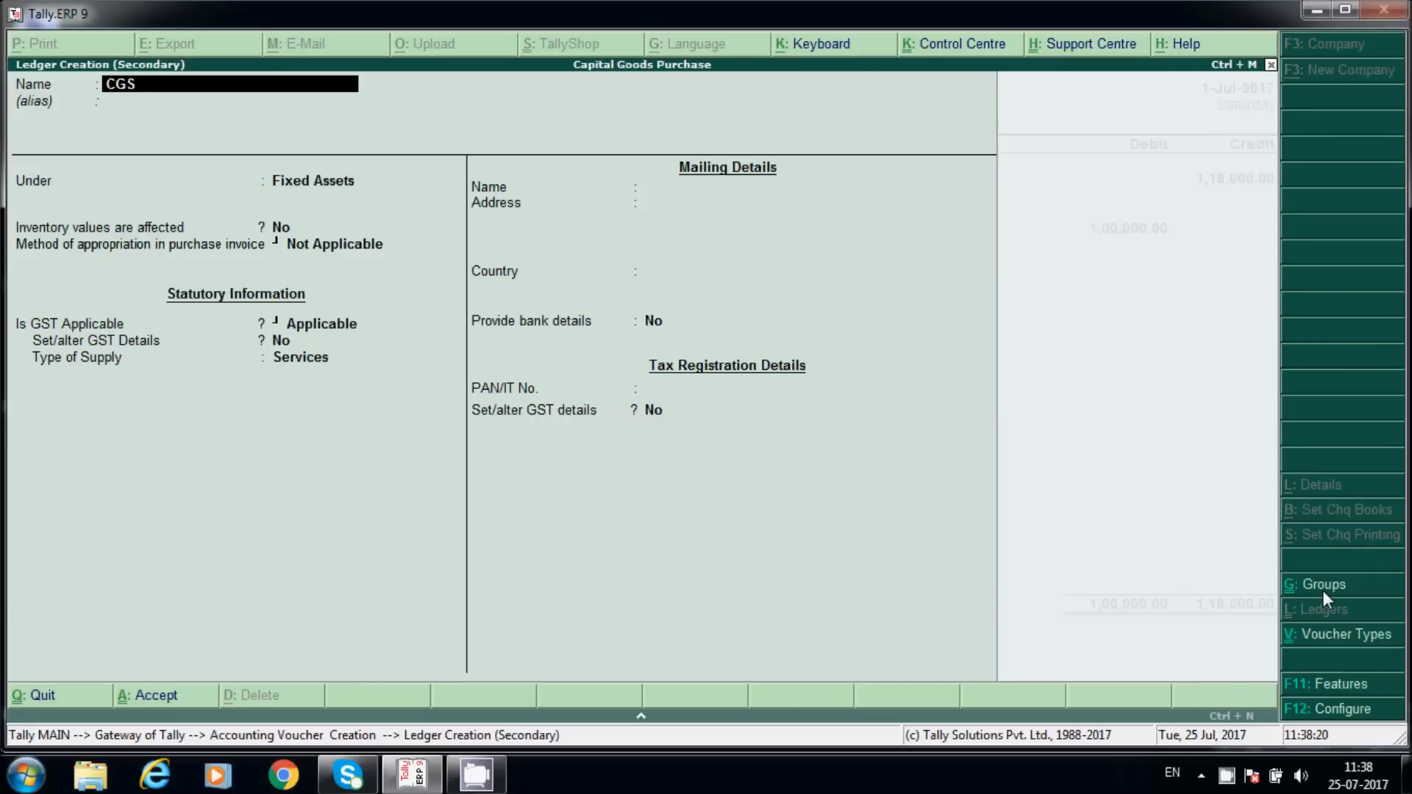
key(Return)
text(Duties & Taxes)
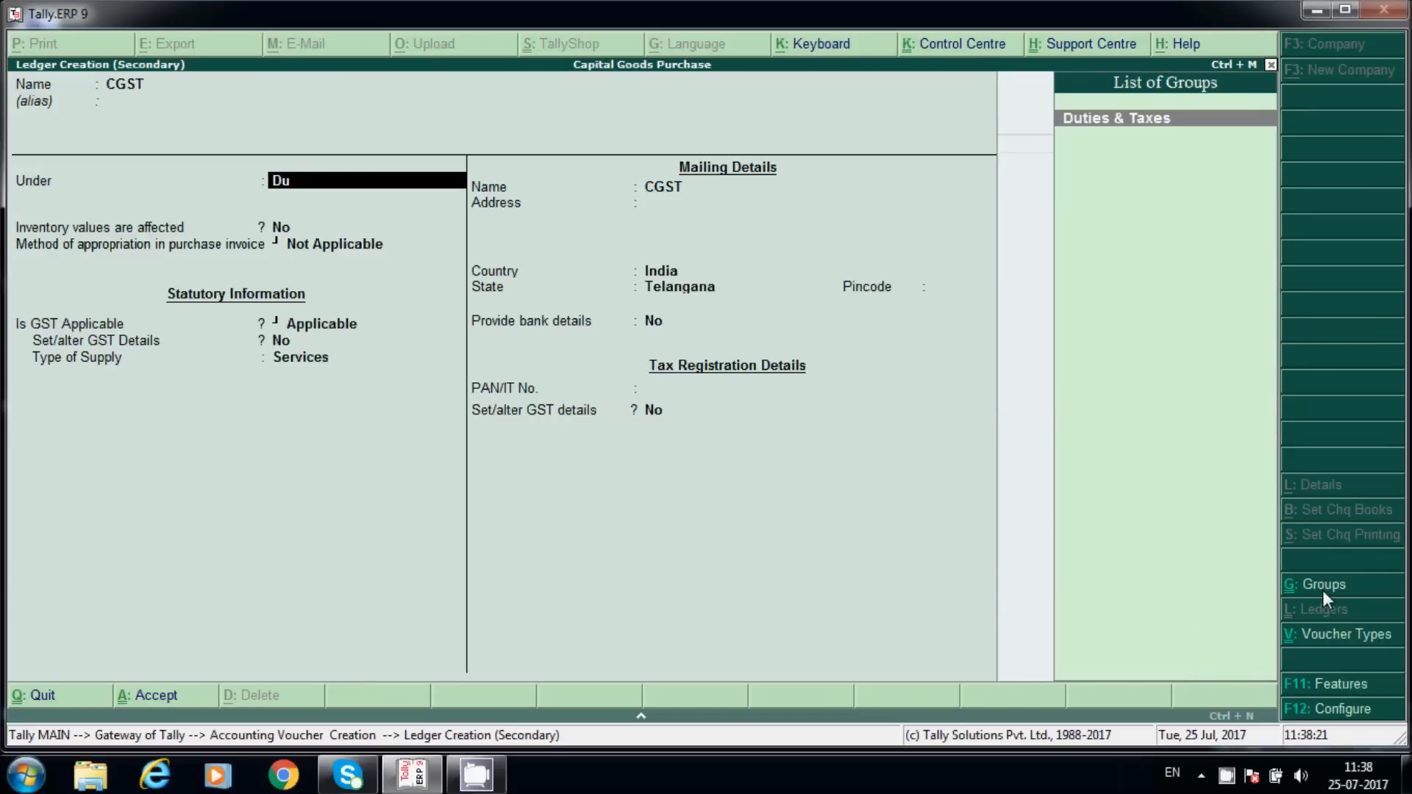
key(Return)
text(g)
key(Return)
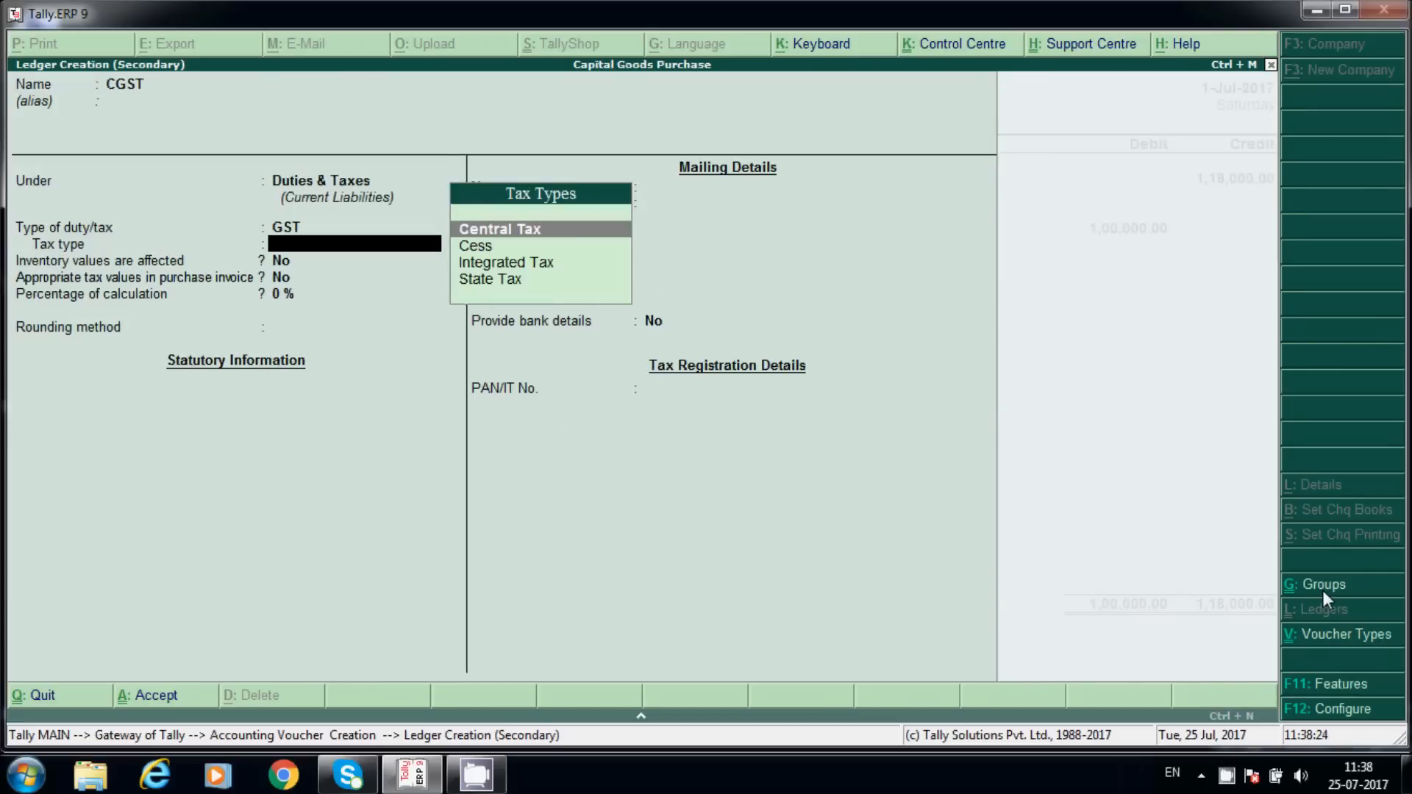
- Save the CGST ledger with tax type Central Tax and debit it with 9000 in the voucher
key(Return)
key(Return)
key(Return)
key(Return)
key(Return)
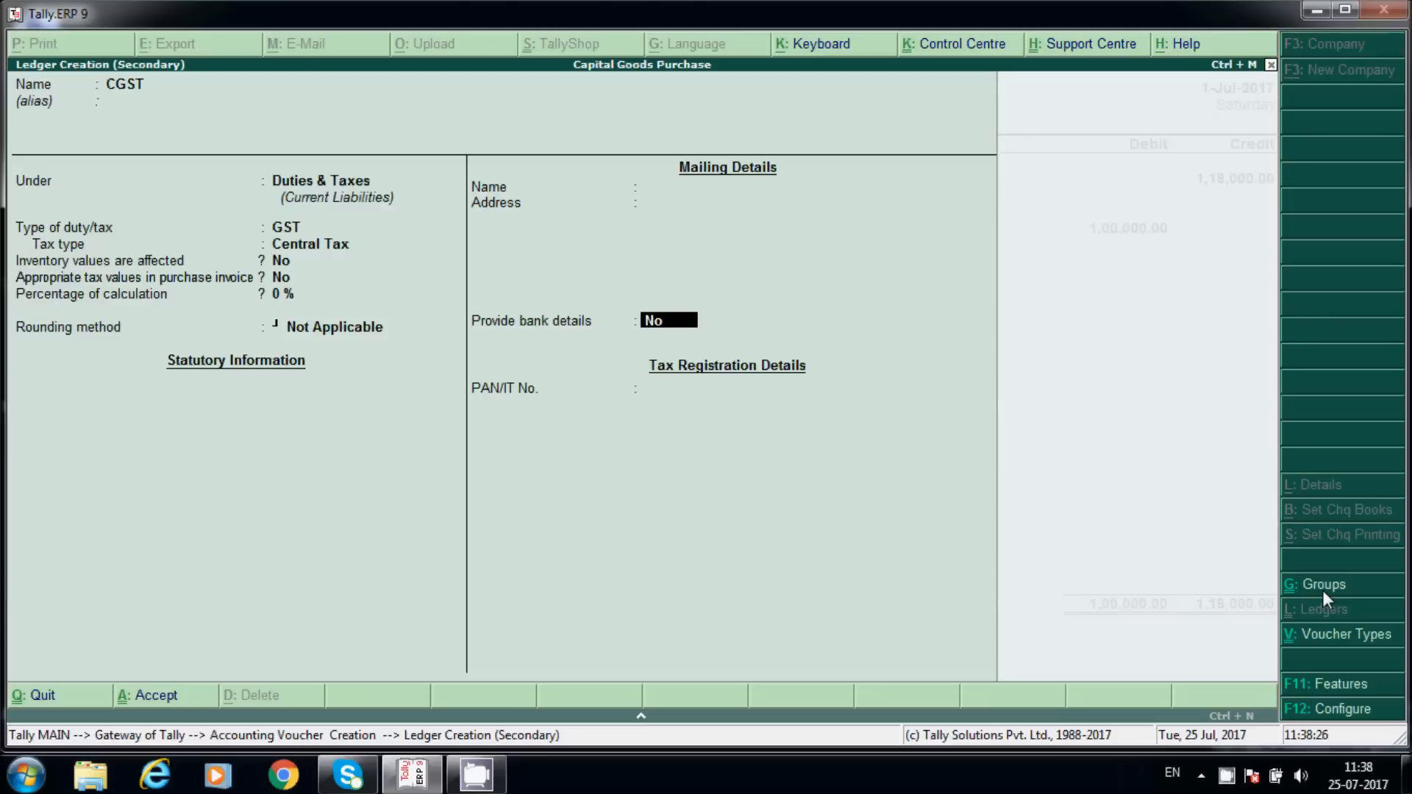
key(ctrl+a)
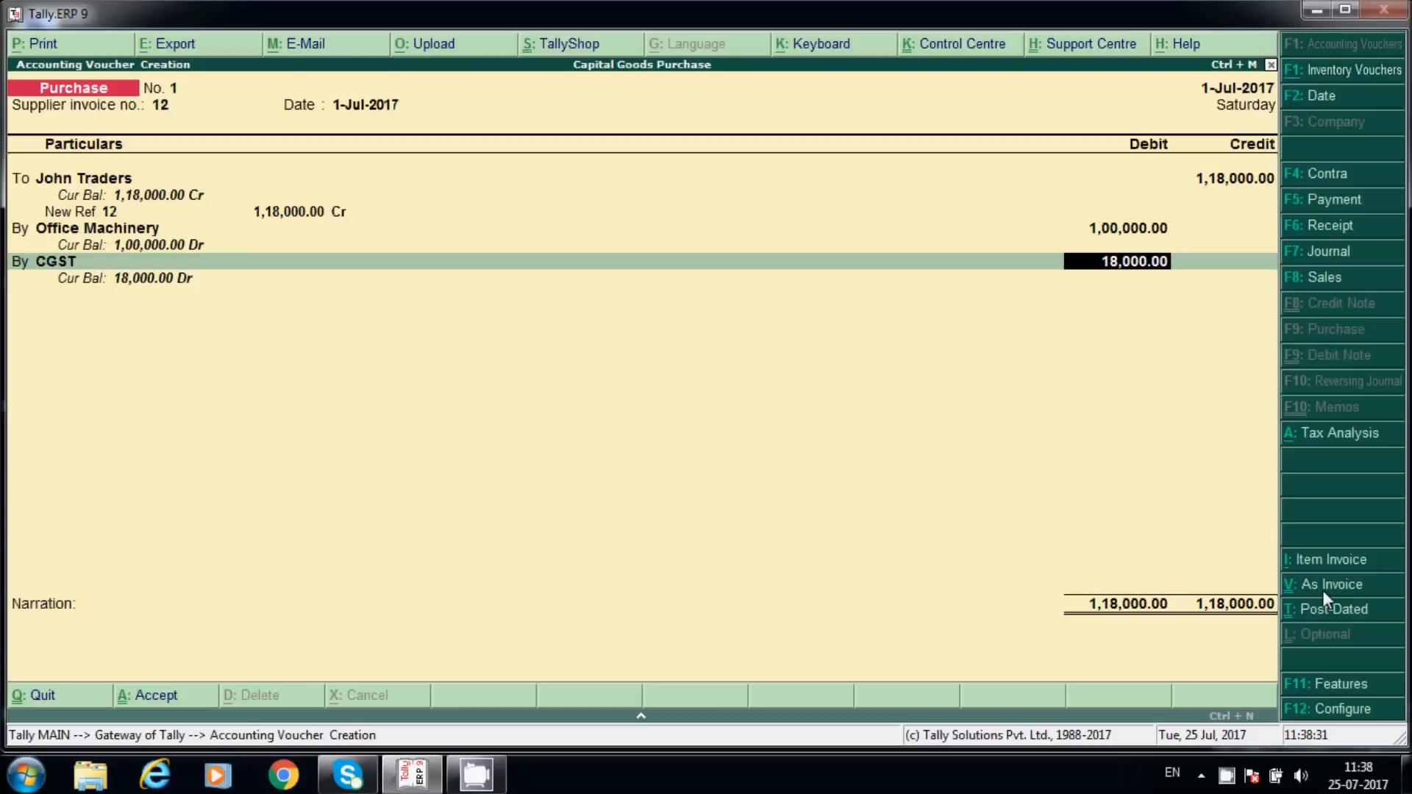
text(9000)
key(Return)
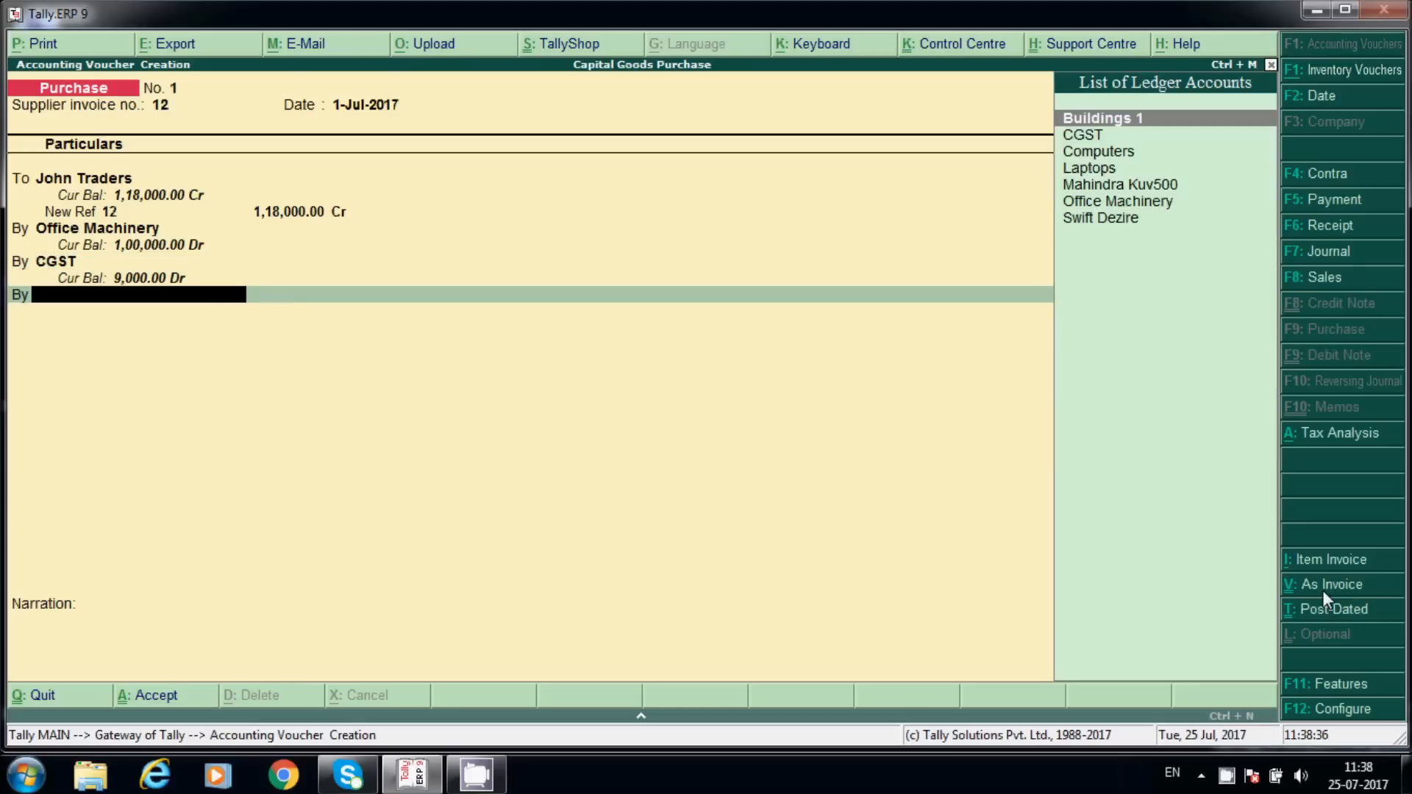
- Create an SGST ledger under Duties & Taxes with GST as the type of duty/tax
key(alt+c)
text(SGST)
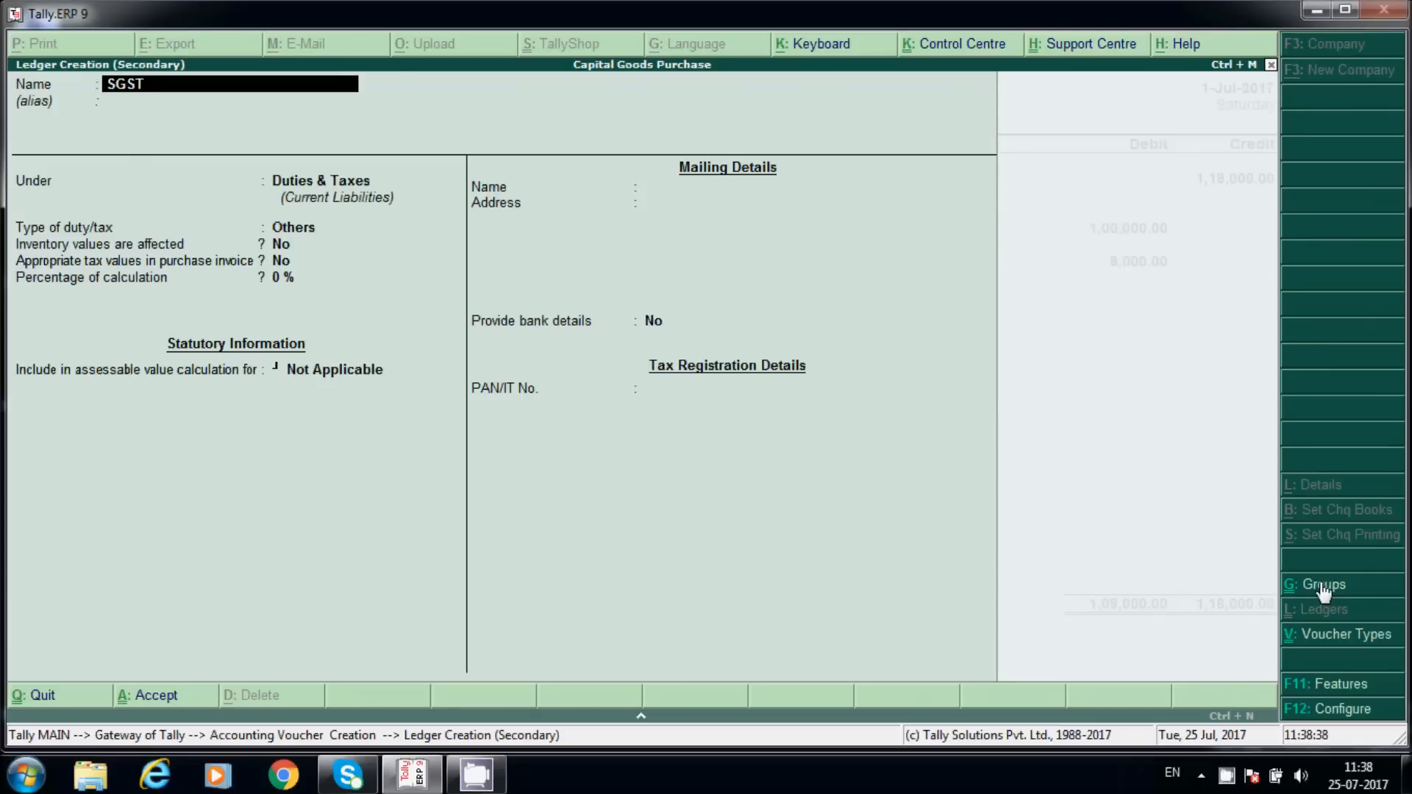
key(Return)
key(Return)
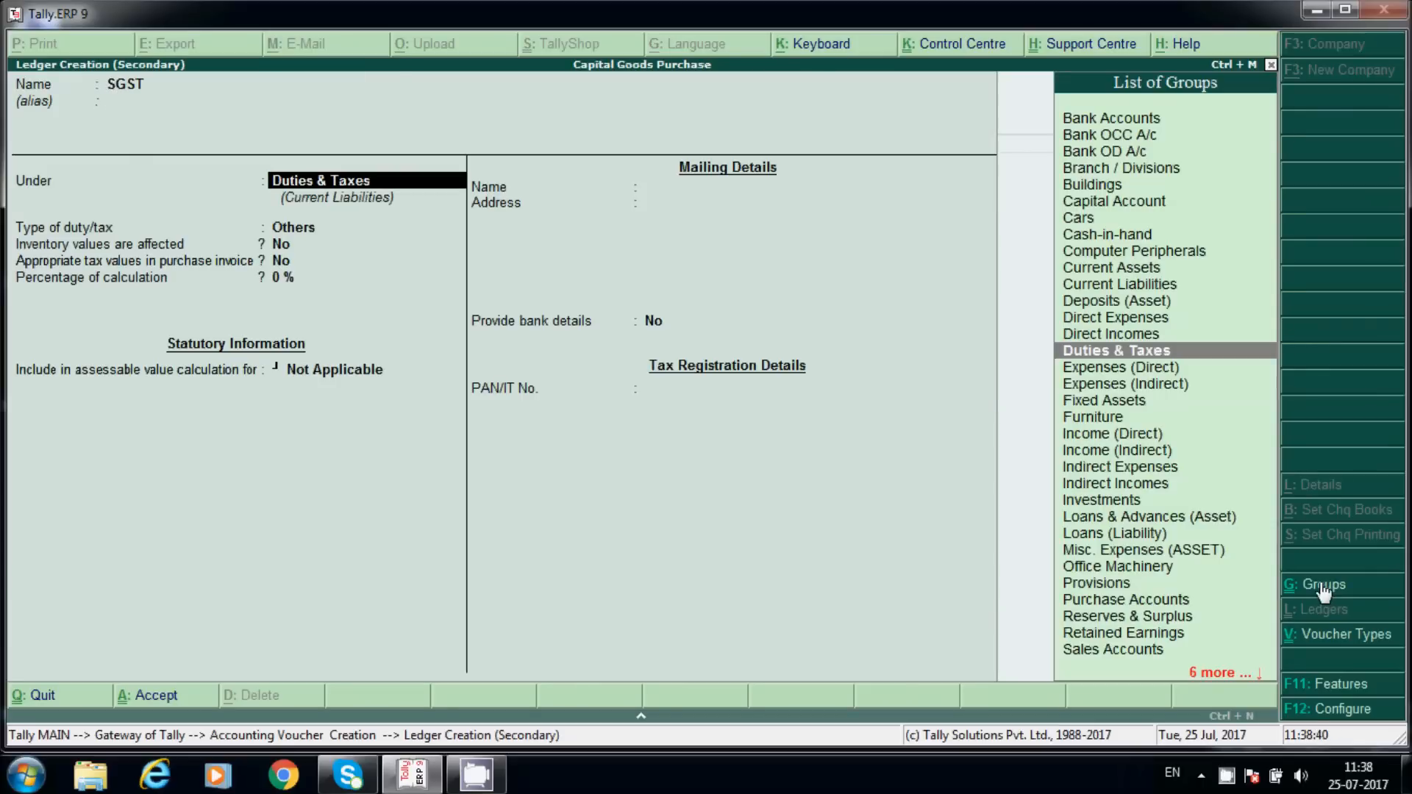
key(Return)
key(Up)
key(Return)
- Set the SGST ledger's tax type to State Tax and save the ledger into the voucher
key(Down)
key(Down)
key(Down)
key(Return)
key(Return)
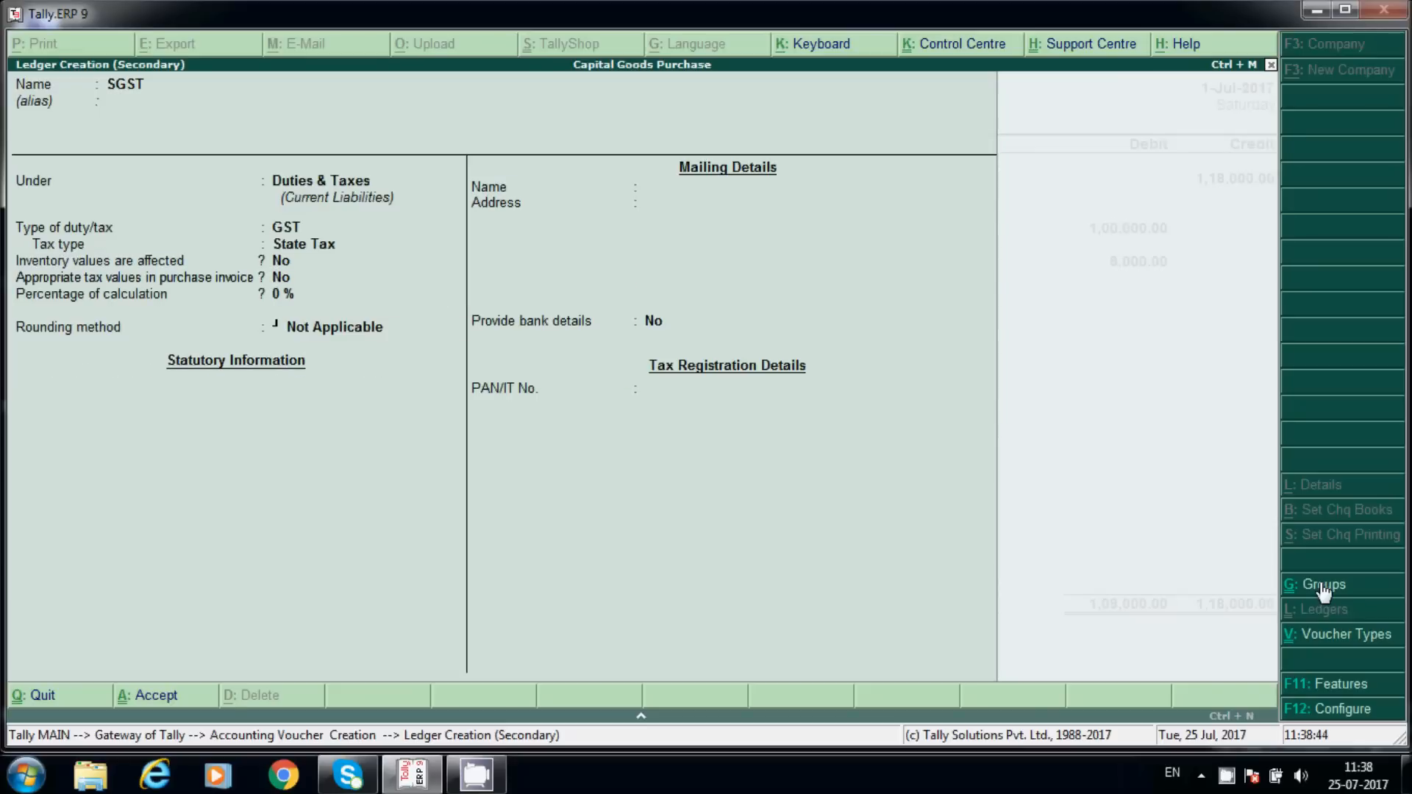
key(ctrl+a)
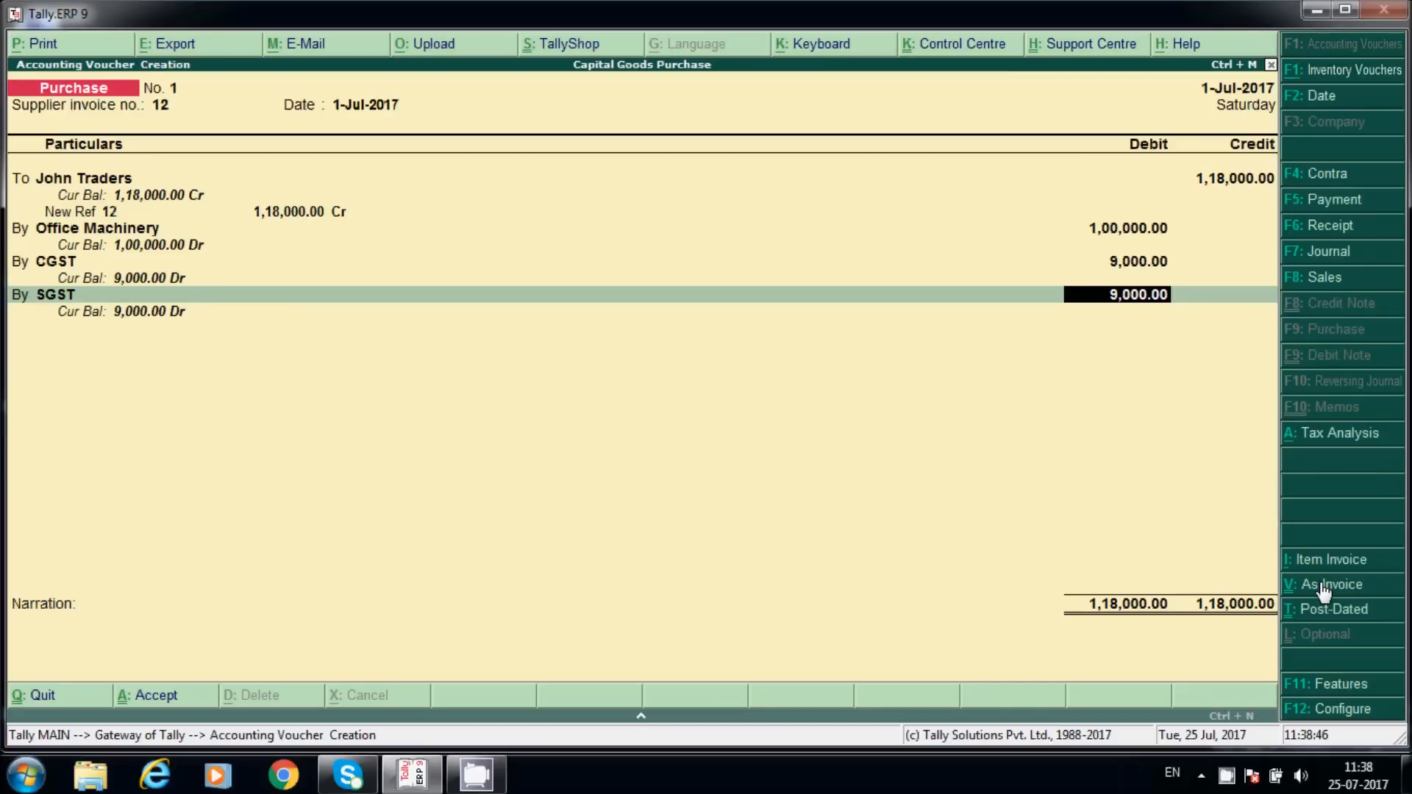
- Check the tax amount by calculating 100000*9/100 in the built-in calculator
key(ctrl+n)
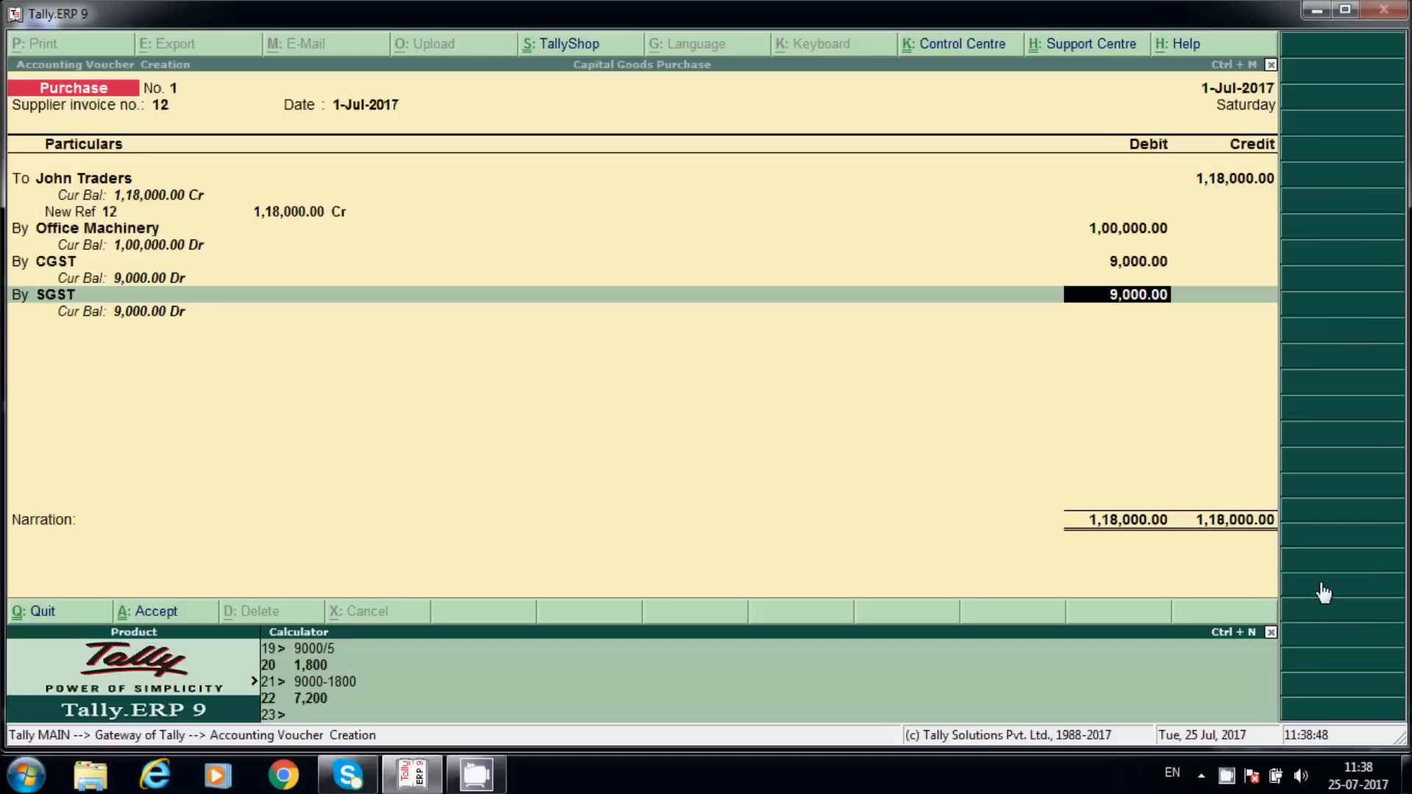
text(100000*9/100)
key(Return)
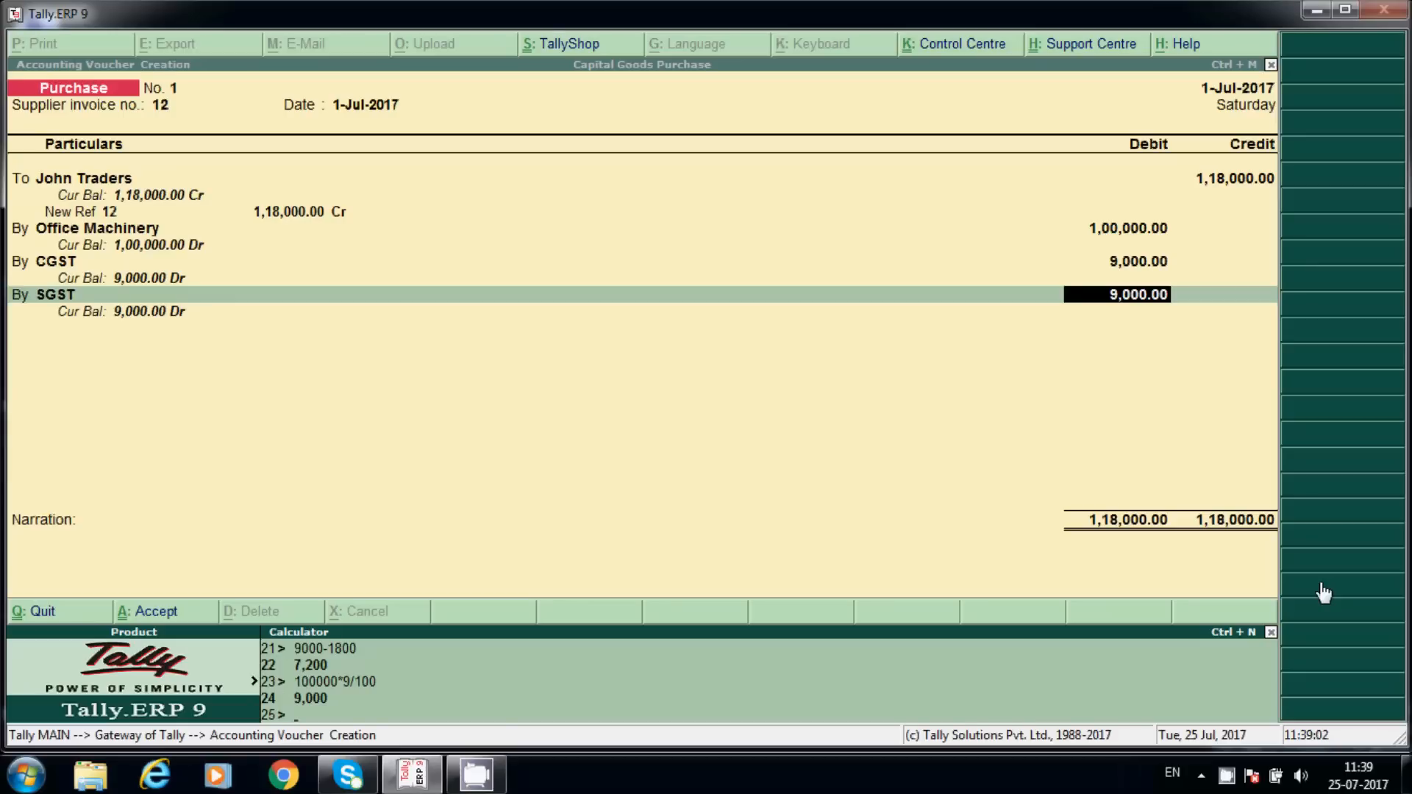
key(ctrl+m)
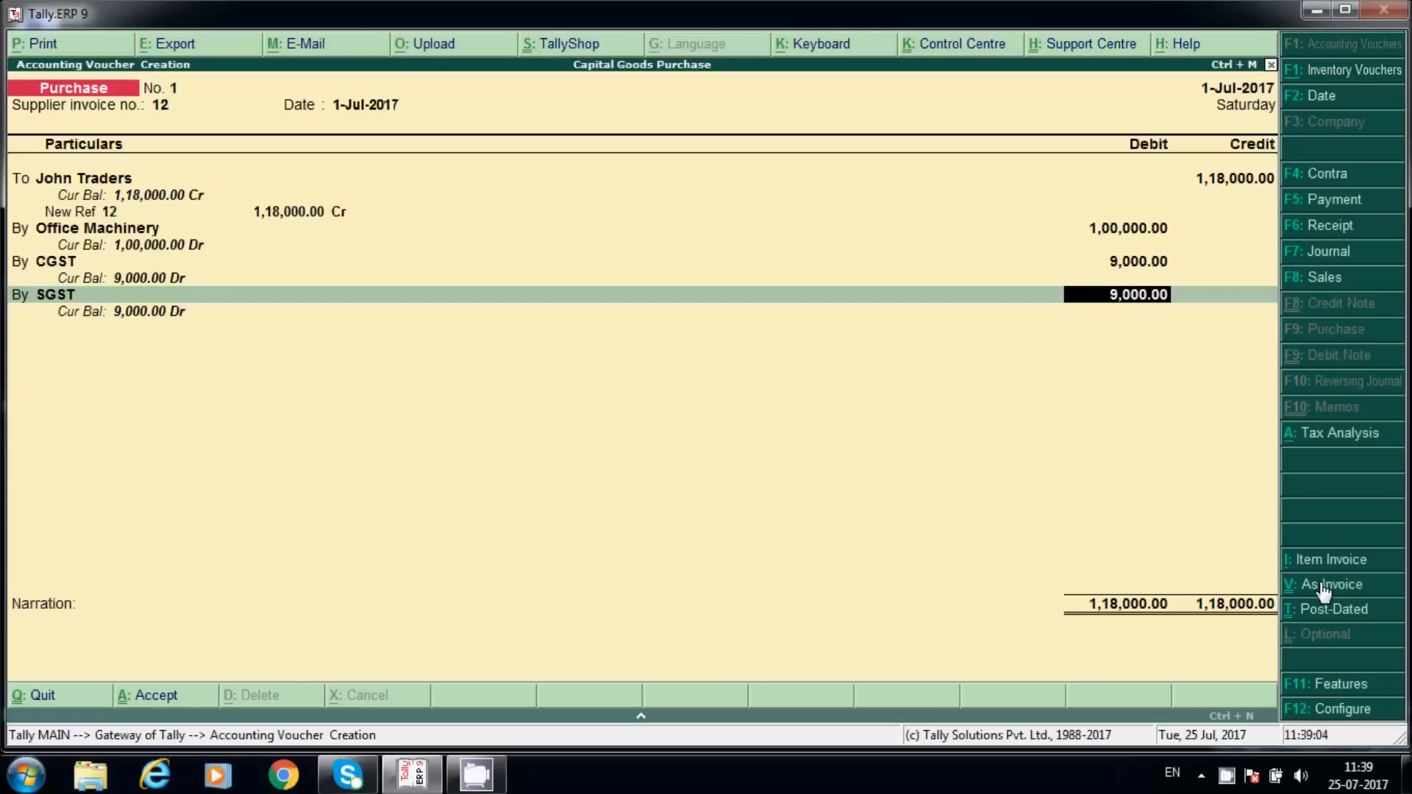
- Confirm the SGST debit, add the narration "being purchased", and save the purchase voucher, leaving voucher entry
key(Return)
key(Return)
text(beign)
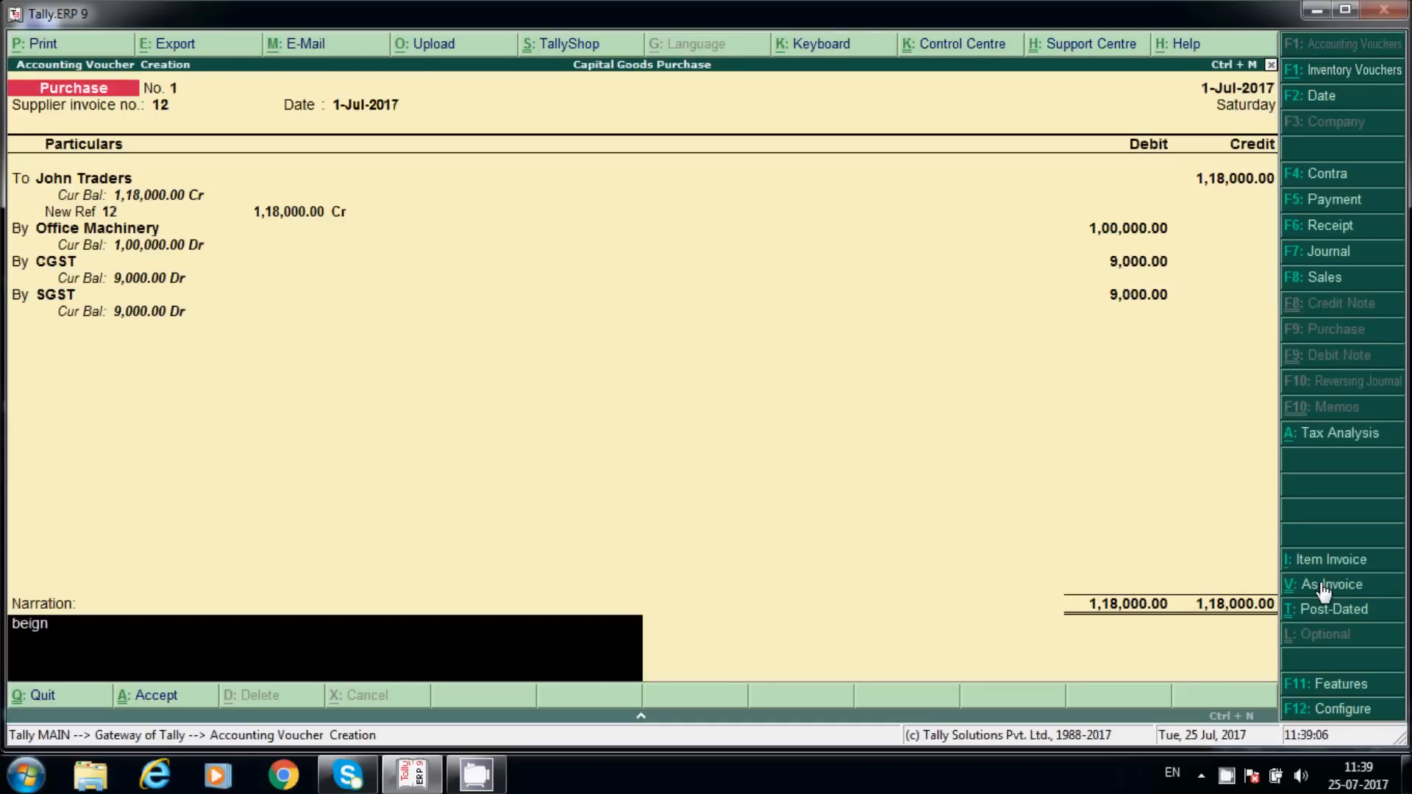
key(BackSpace)
key(BackSpace)
text(ng purchased)
key(Return)
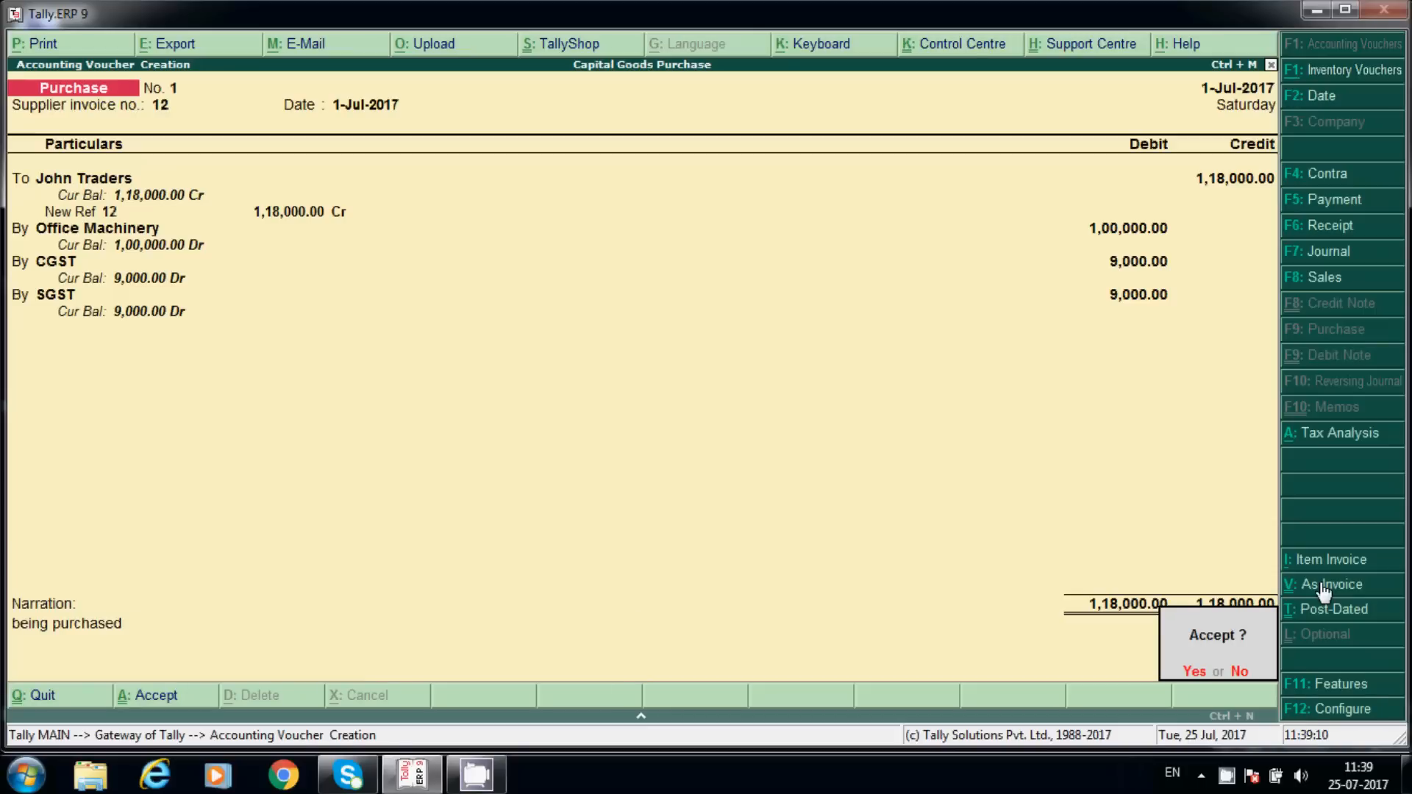
key(Return)
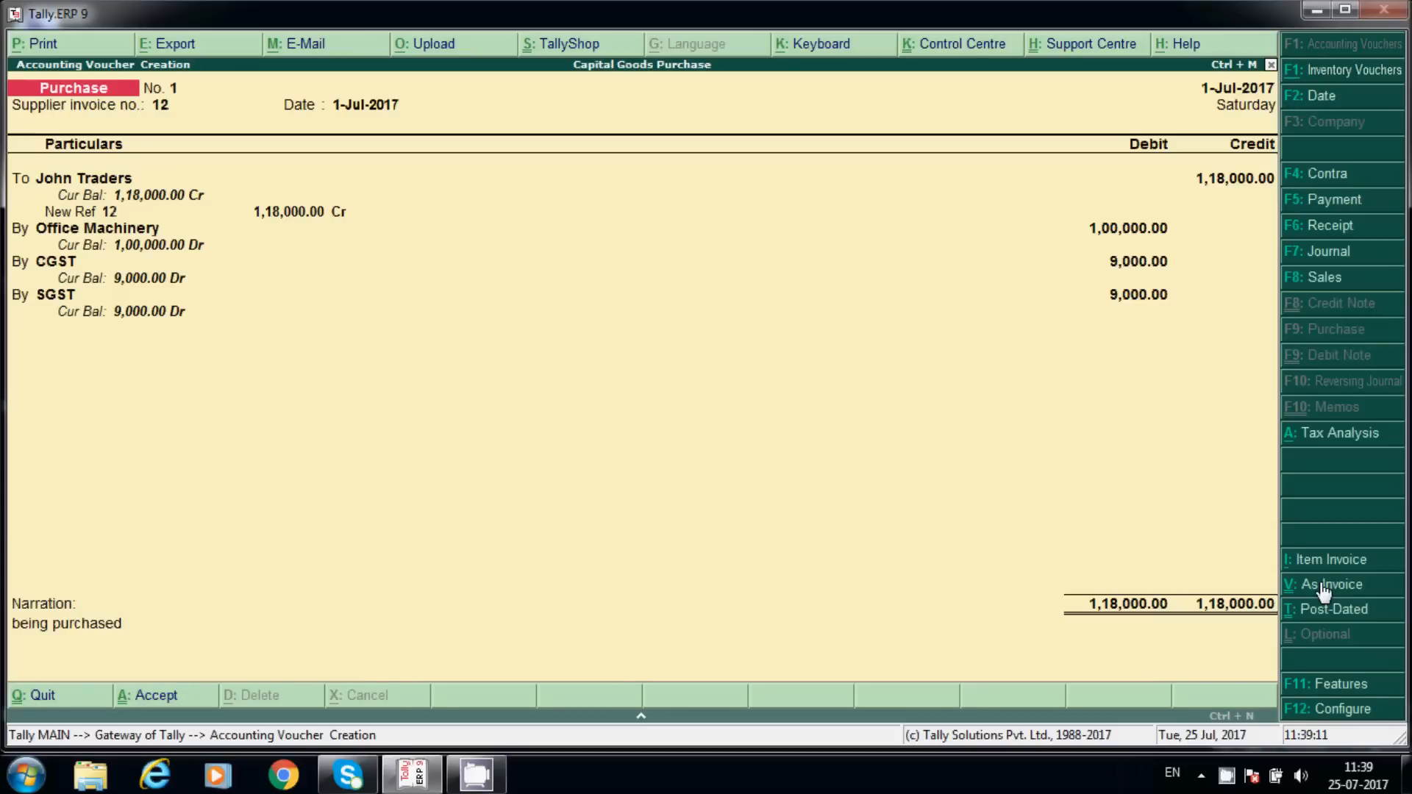
key(Escape)
key(Return)
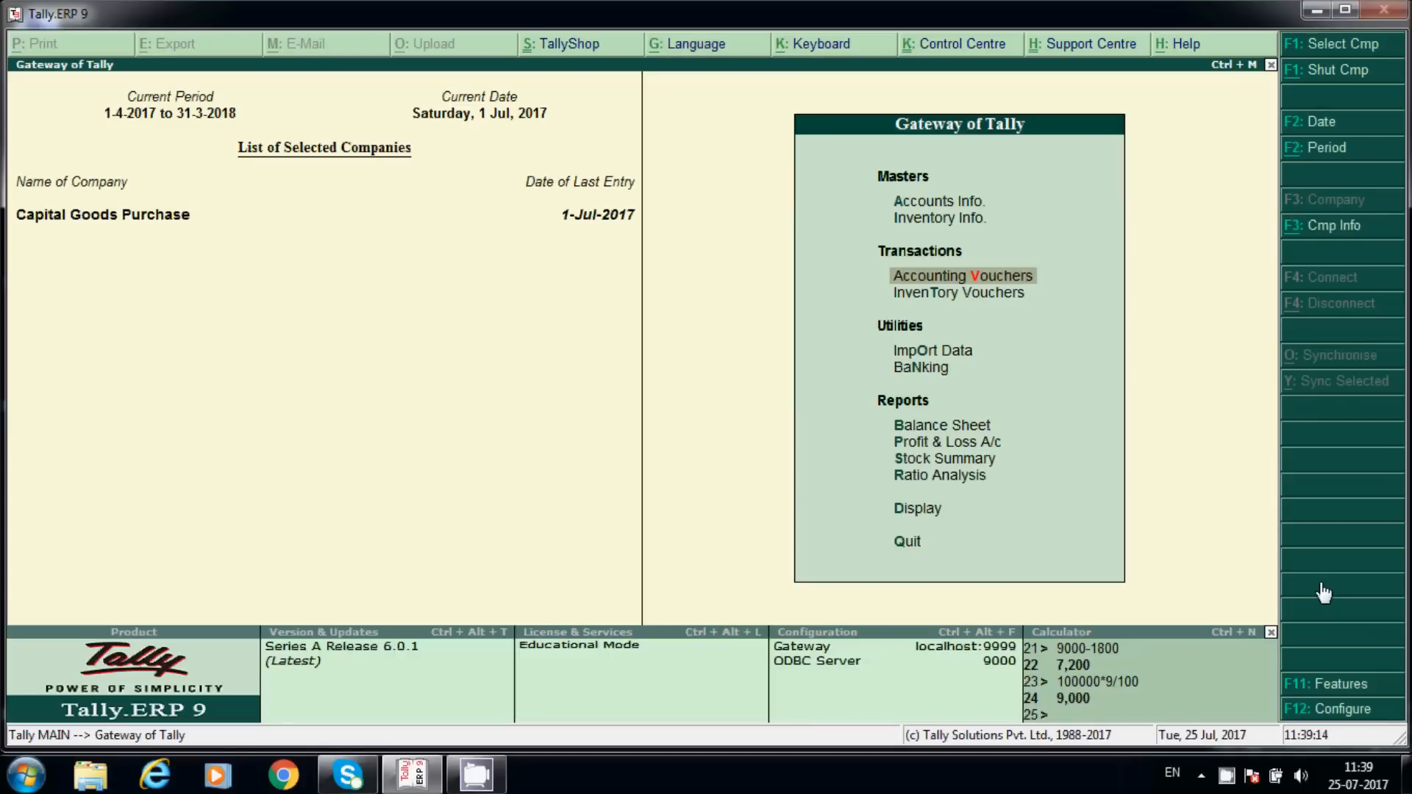
- Examine the B2B Invoices voucher register in the GSTR-2 statutory report and return to the Gateway of Tally
key(d)
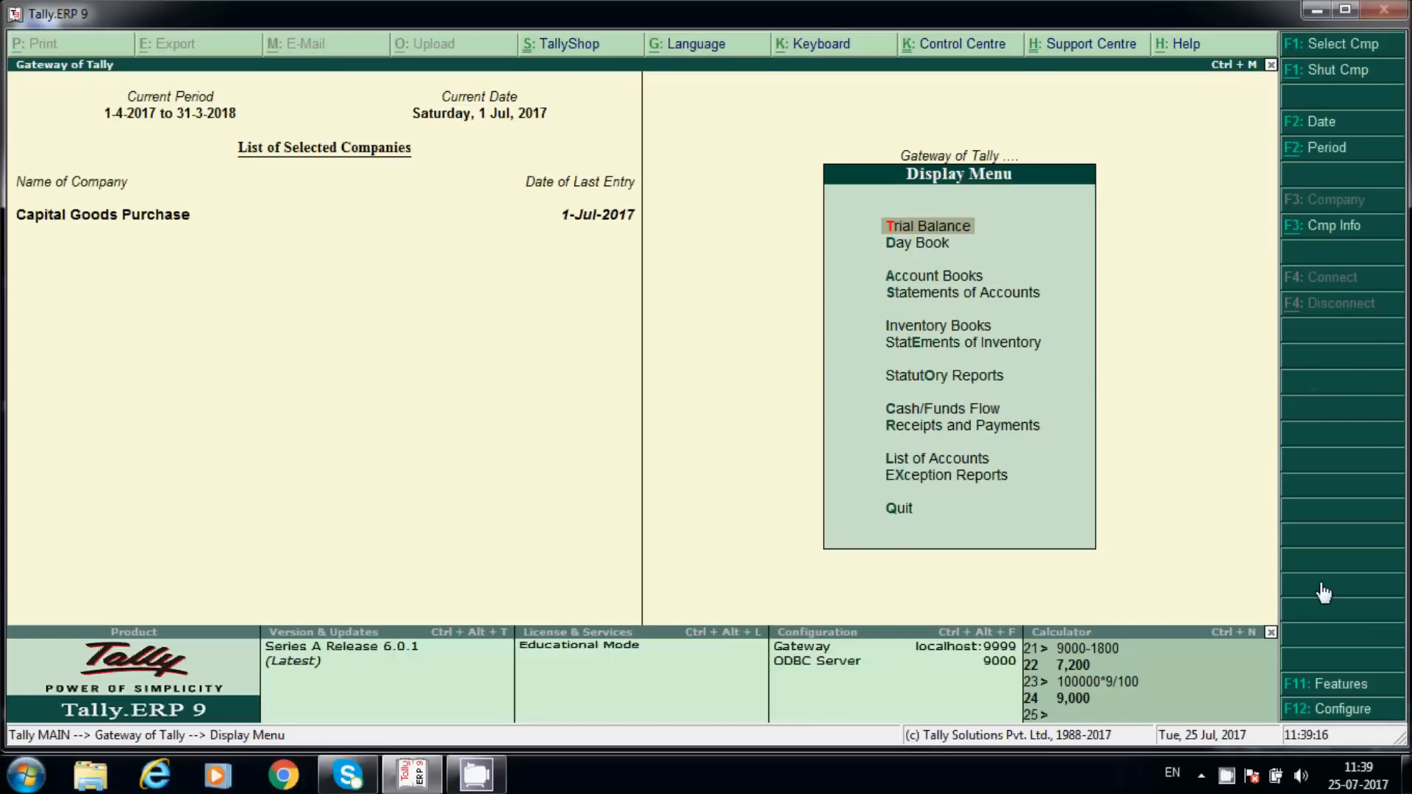
key(y)
key(g)
key(Down)
key(Return)
key(Down)
key(Down)
key(Down)
key(Down)
key(Down)
key(Up)
key(Return)
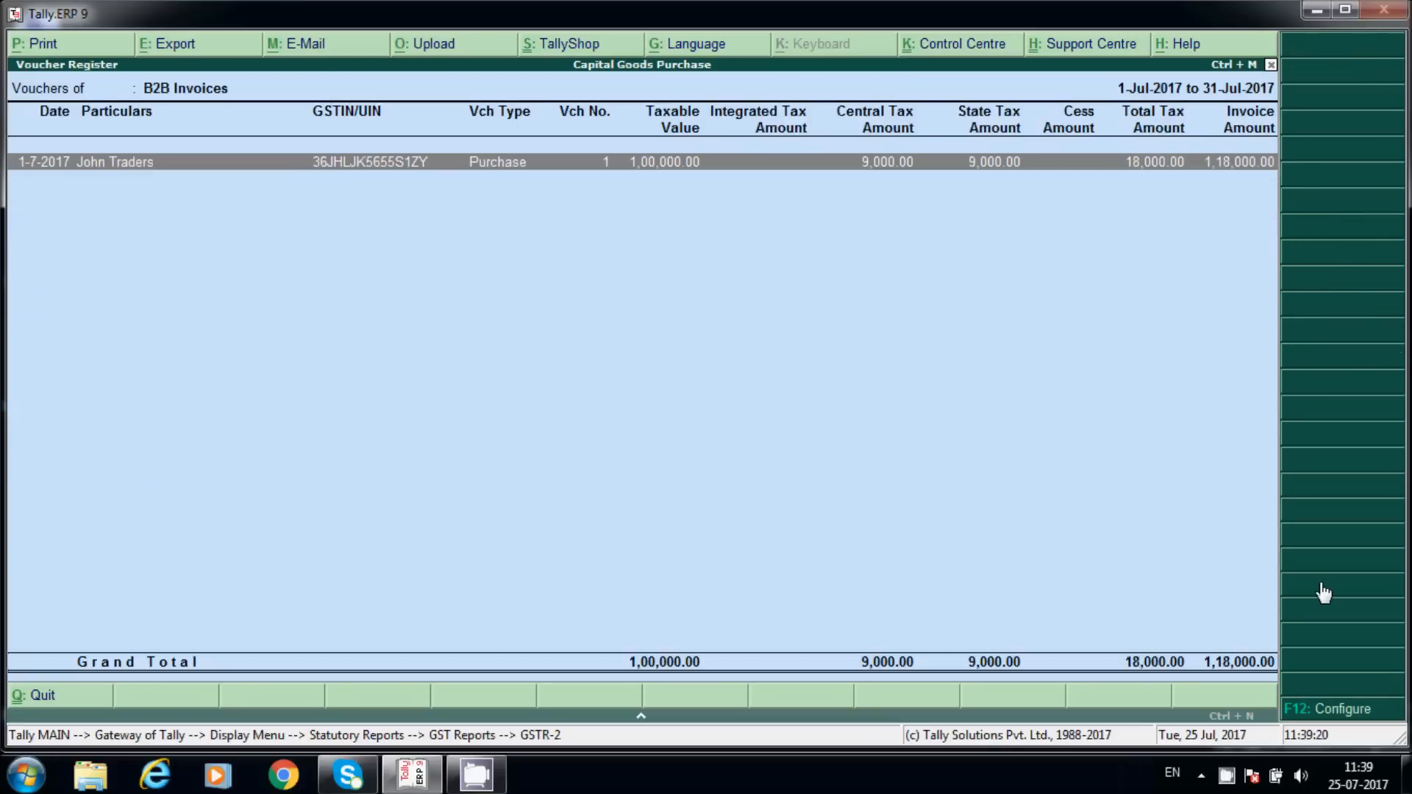
key(Escape)
key(Escape)
key(Escape)
key(Escape)
key(Escape)
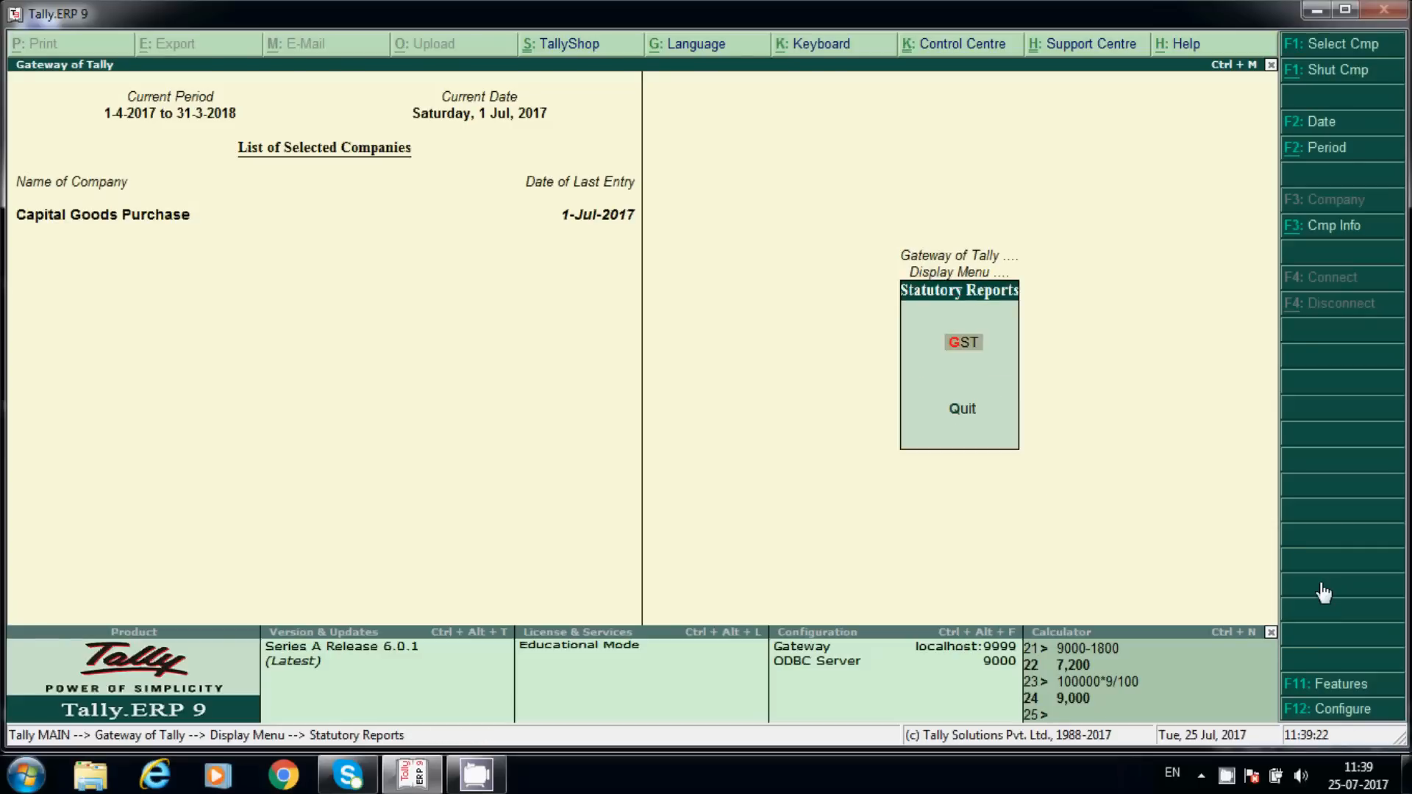
key(a)
key(Escape)
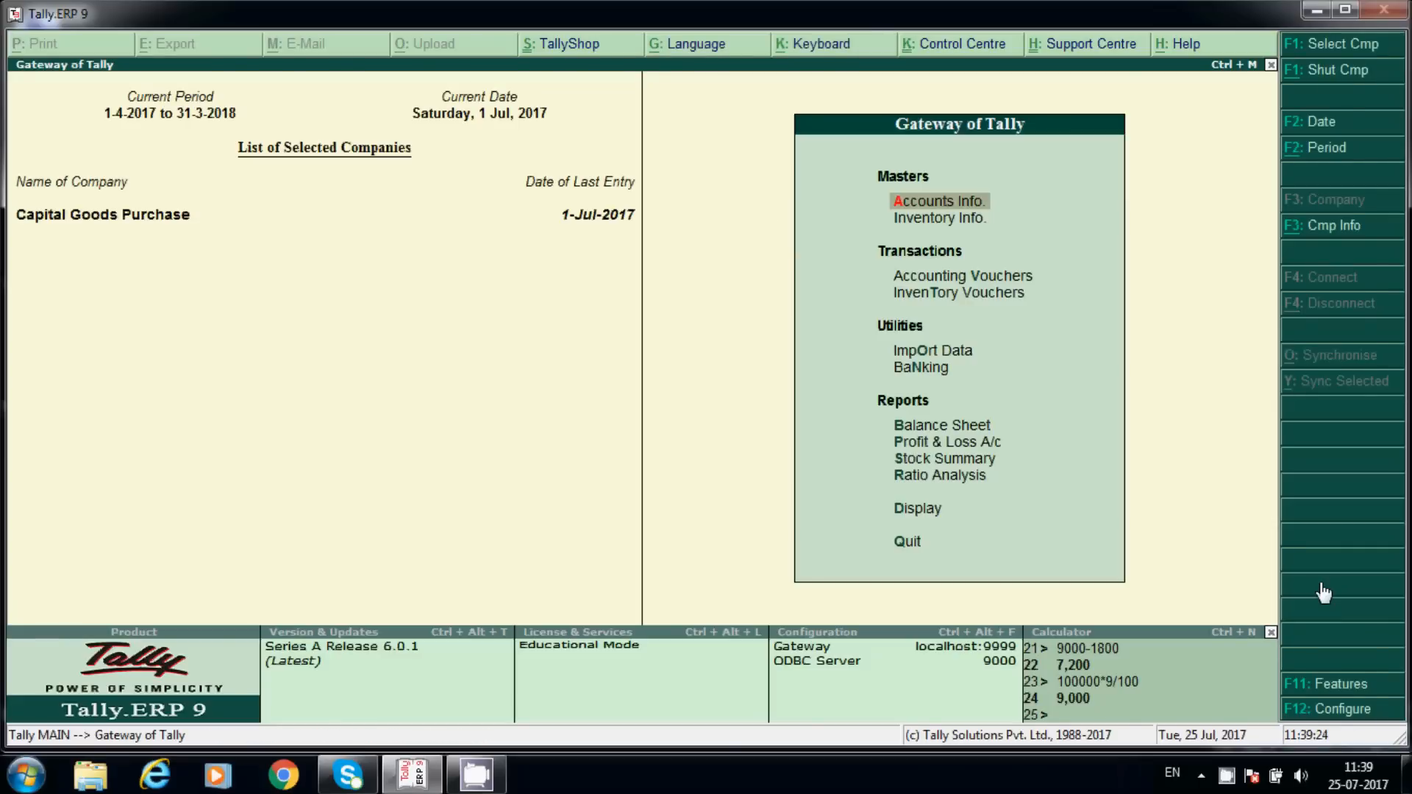
- Open the Current Liabilities group summary from the Balance Sheet
key(b)
key(Down)
key(Down)
key(Return)
key(Down)
key(Up)
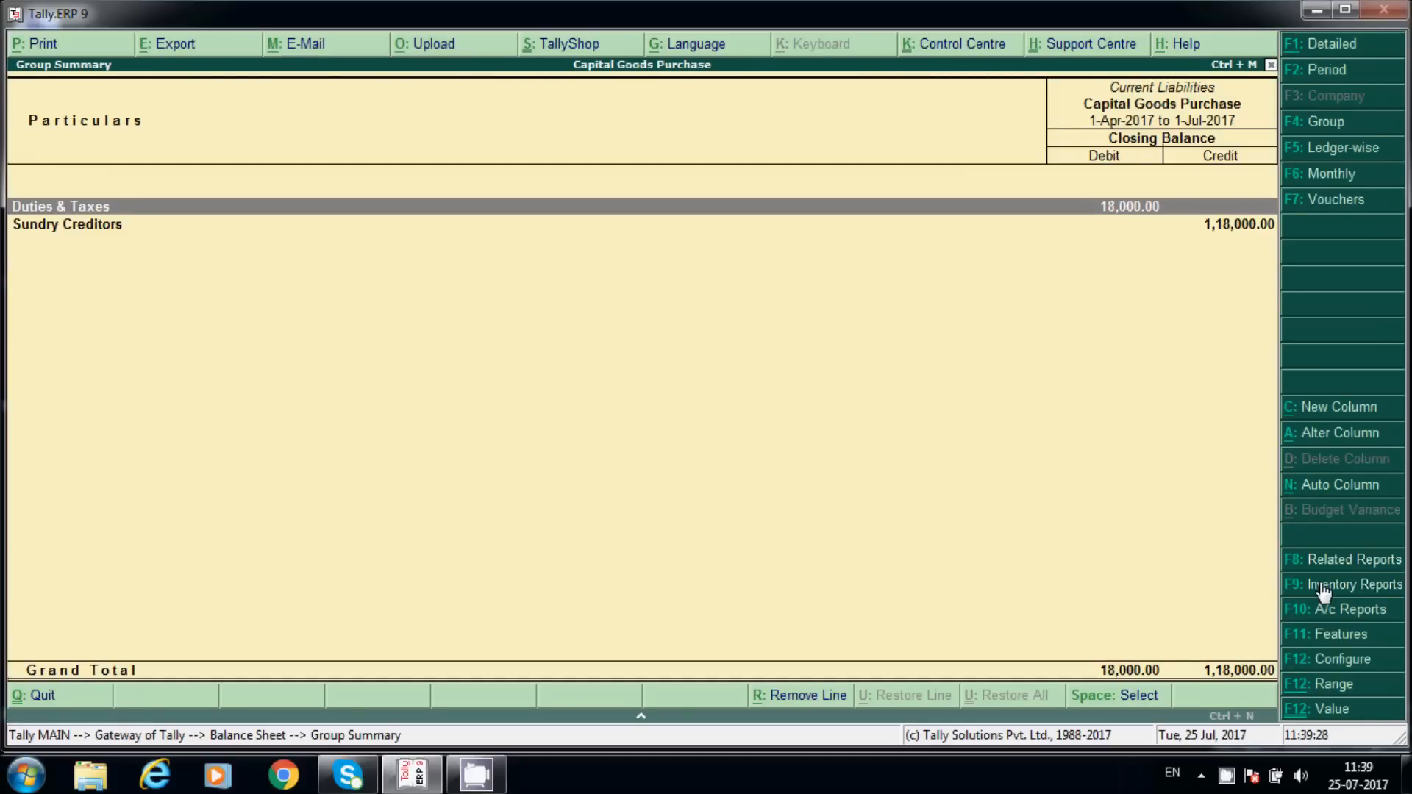
- Examine the breakdown of Duties & Taxes and return to the Current Liabilities summary
key(Return)
key(Down)
key(Up)
key(Down)
key(Up)
key(Escape)
key(Down)
key(Up)
- Calculate 18000/5 and divide the result by 2 in the built-in calculator
key(ctrl+n)
text(1)
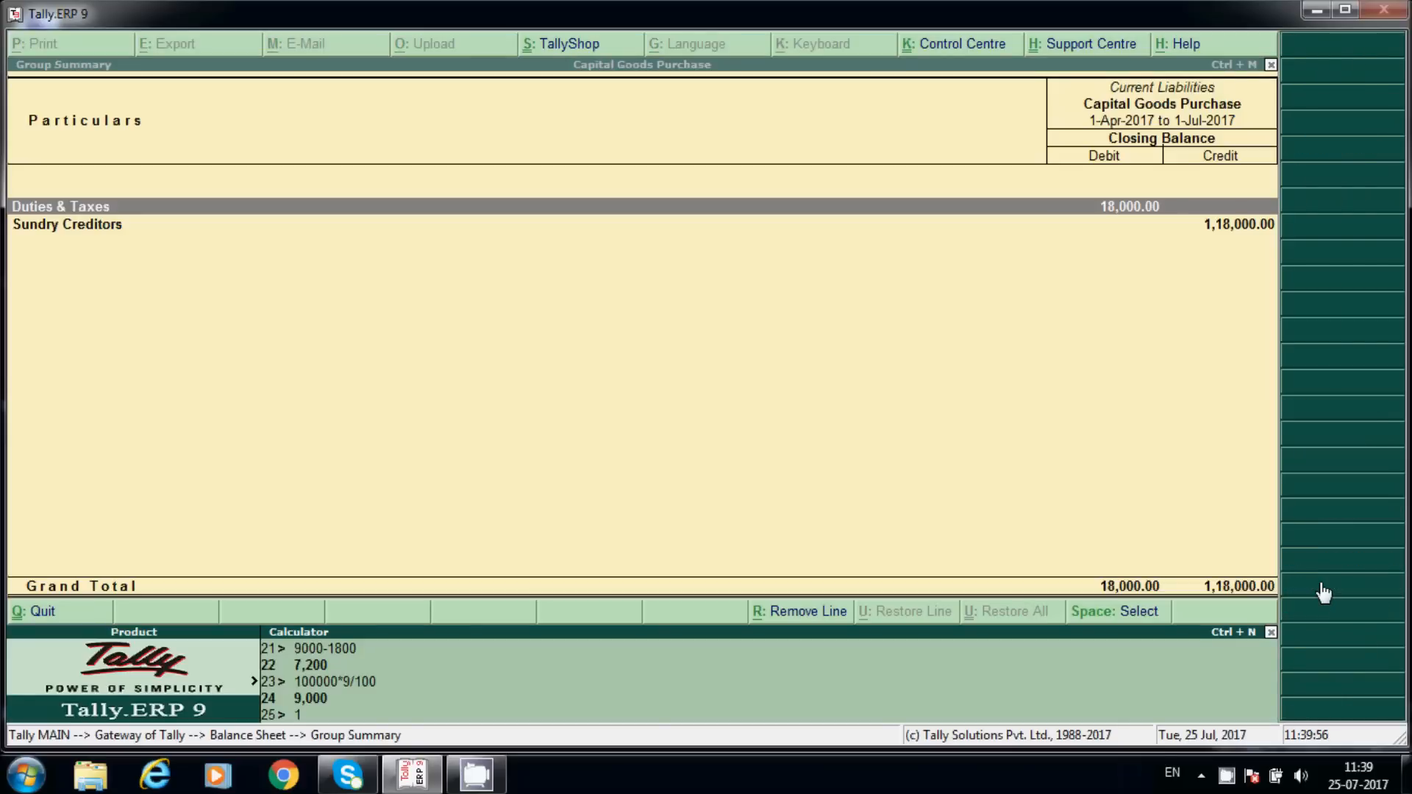
text(8000/5)
key(Return)
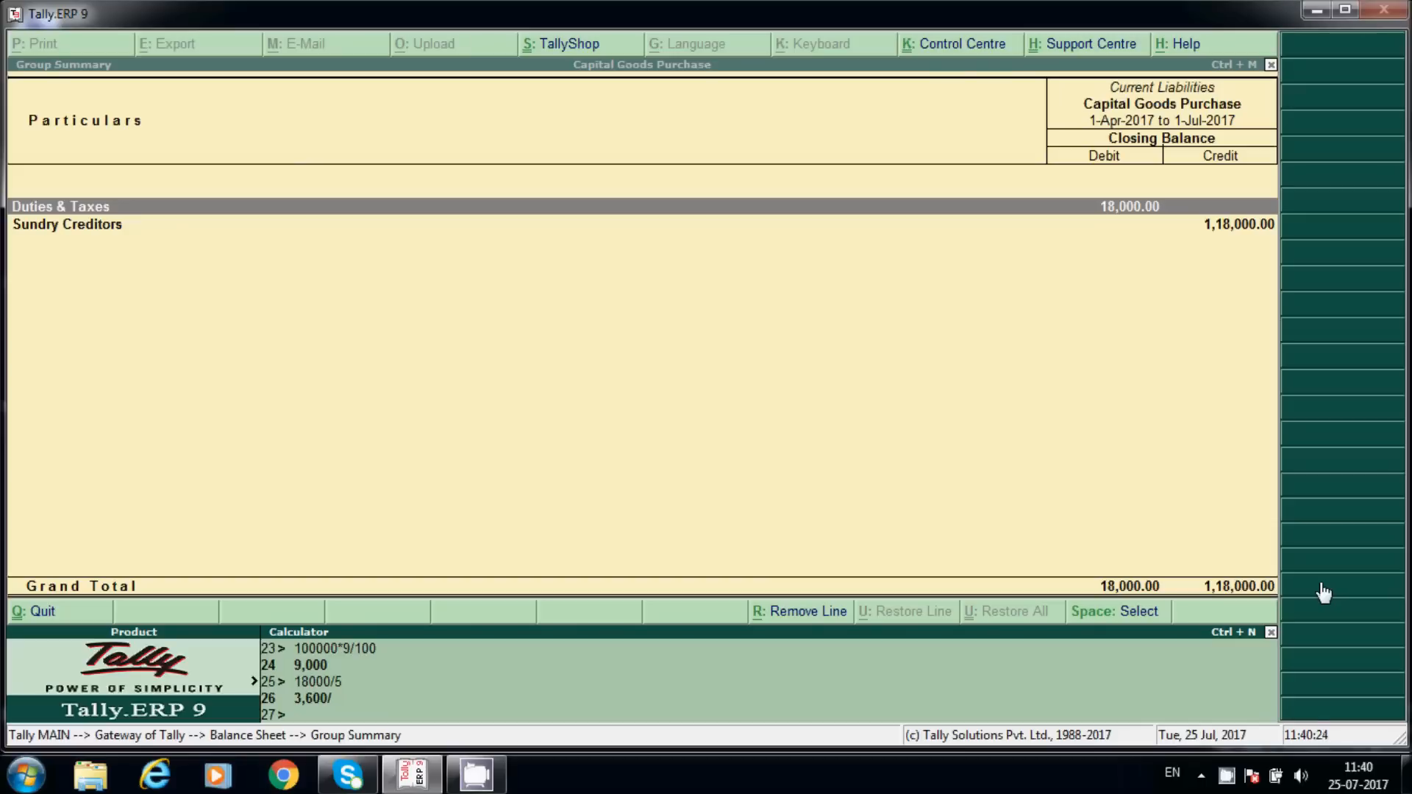
text(2)
key(Return)
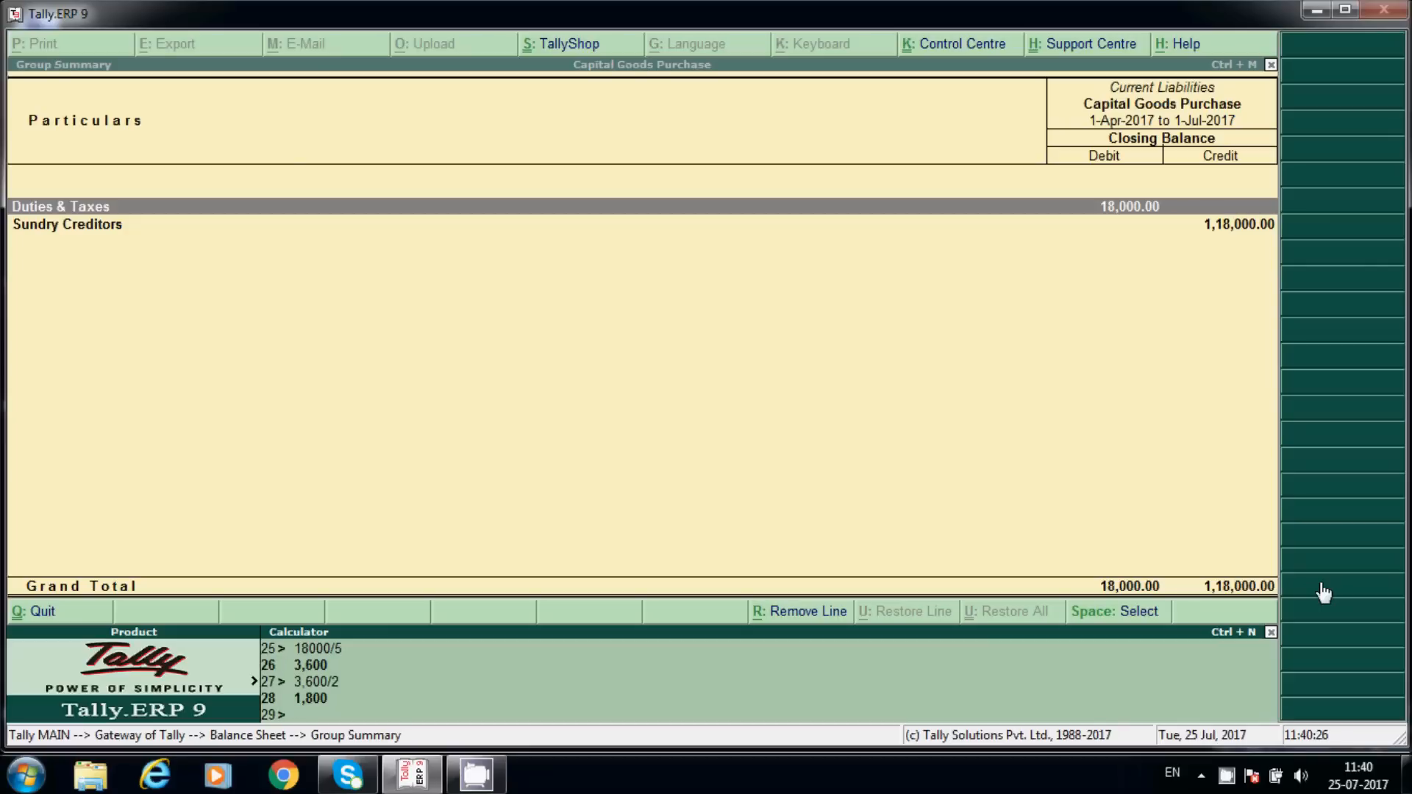
key(ctrl+m)
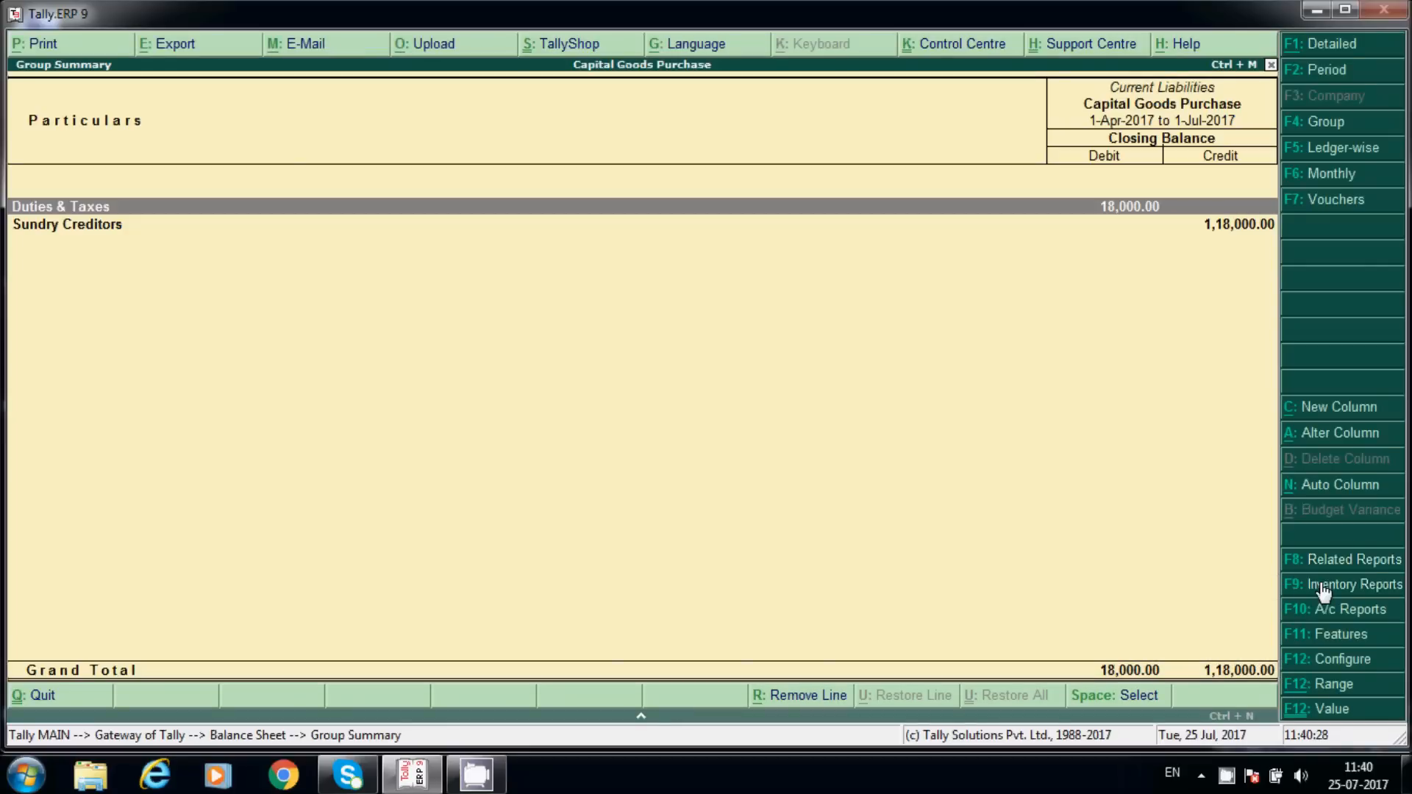
- Leave the Balance Sheet reports and open a new Journal voucher
key(Escape)
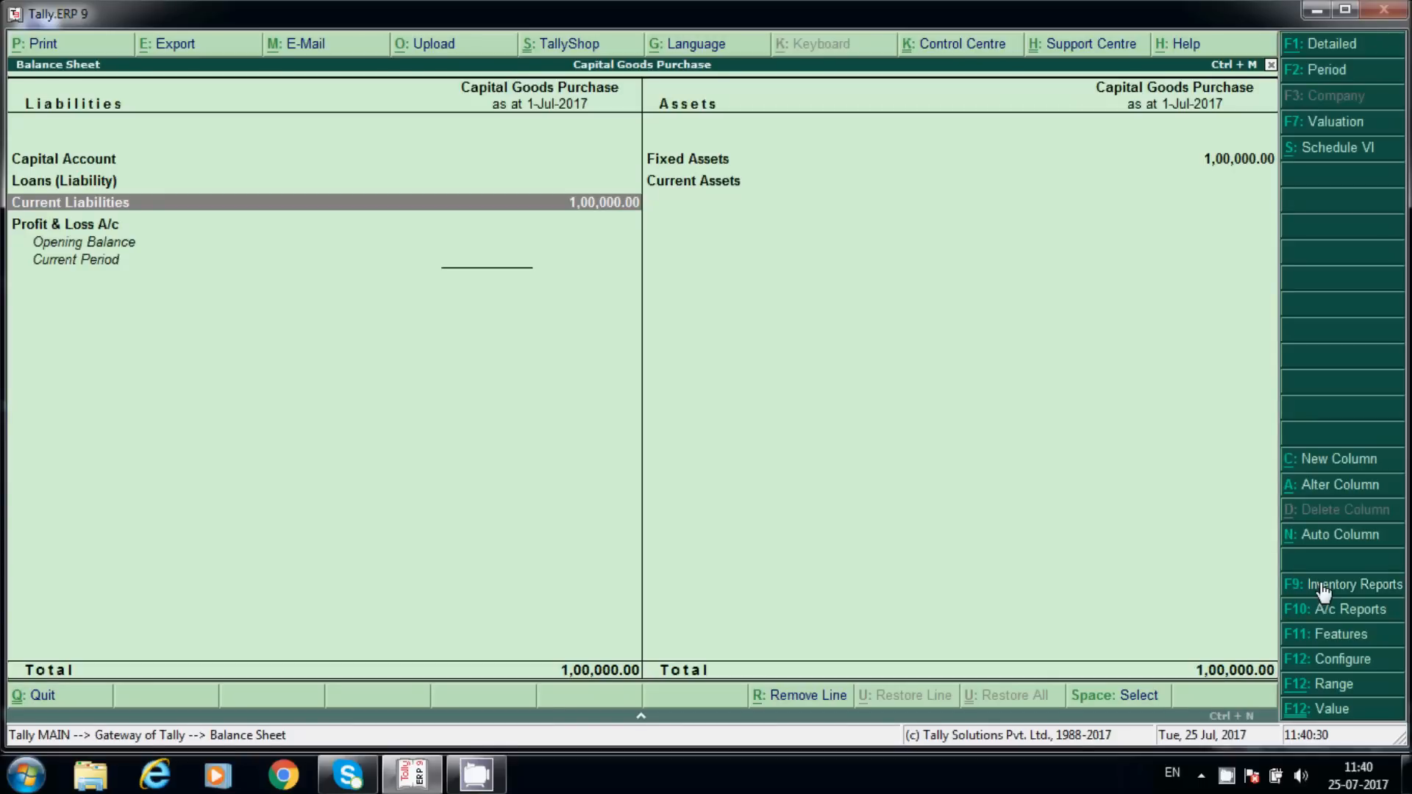
key(Escape)
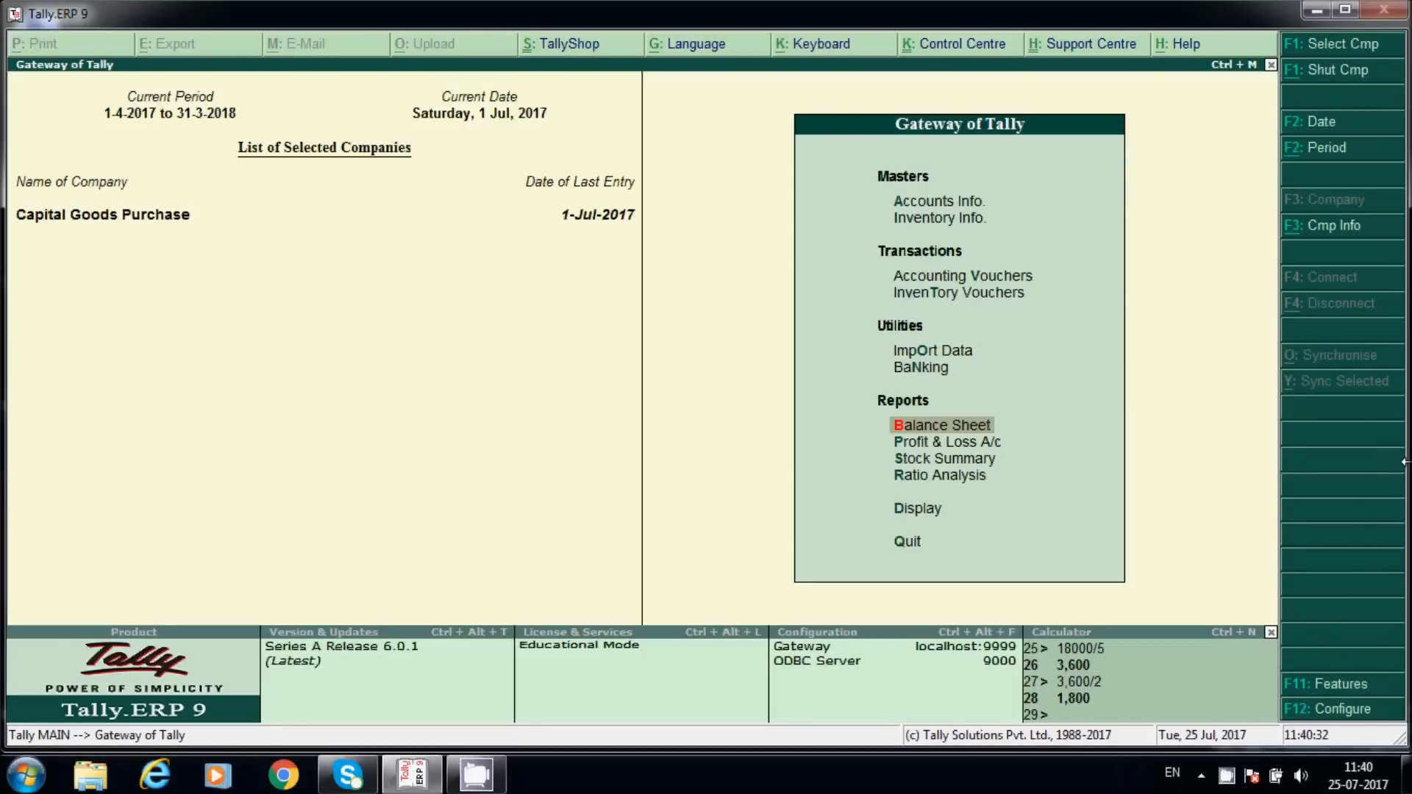
key(Escape)
key(Escape)
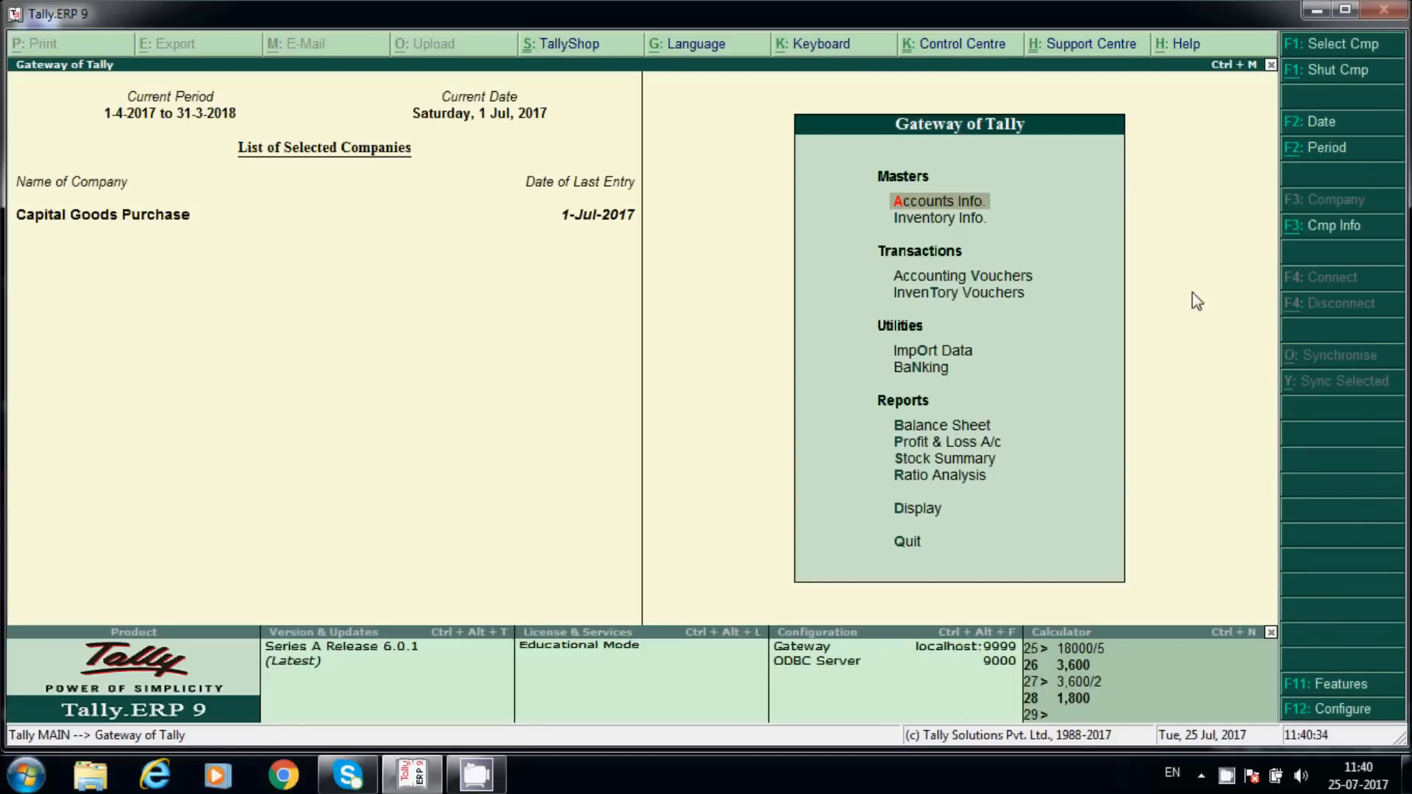
key(v)
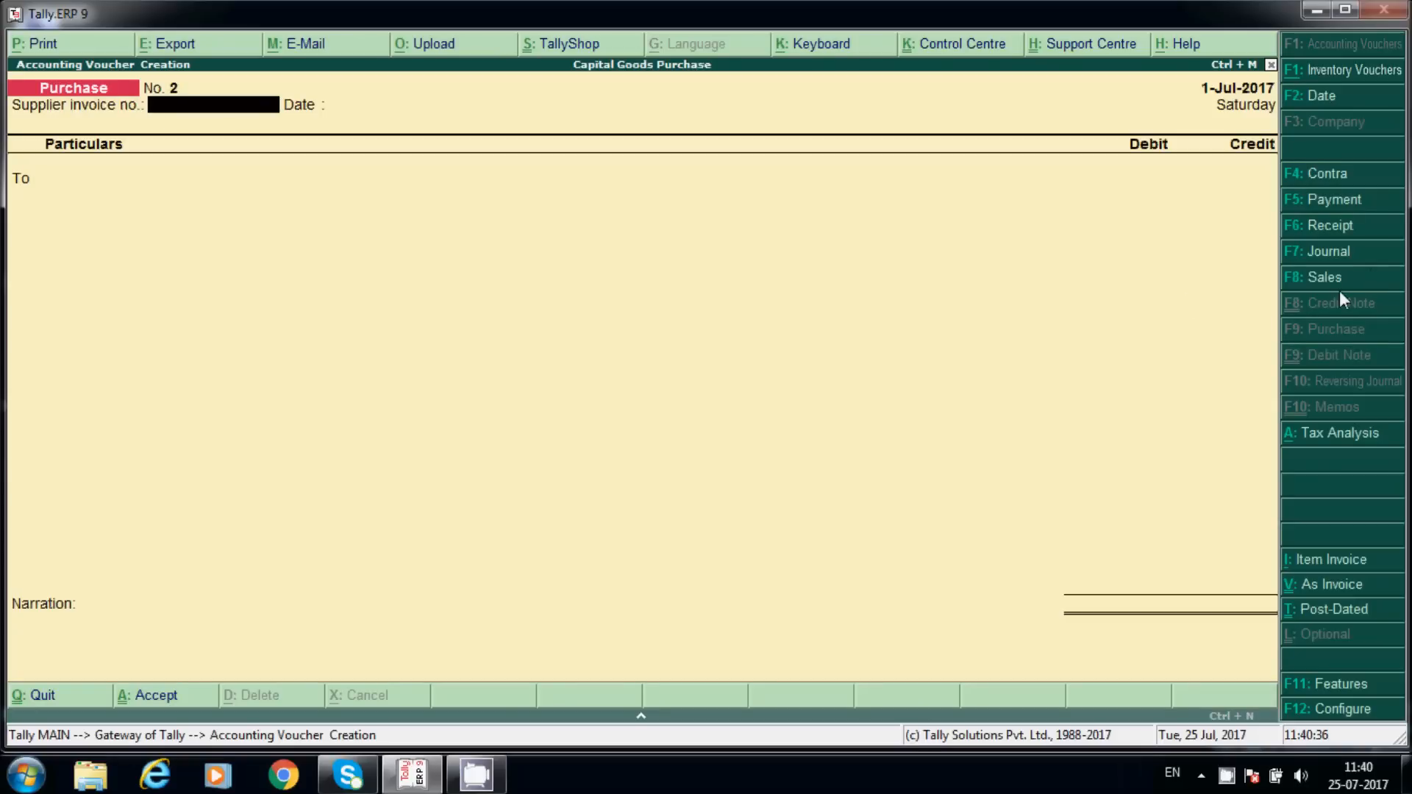
click(1342, 259)
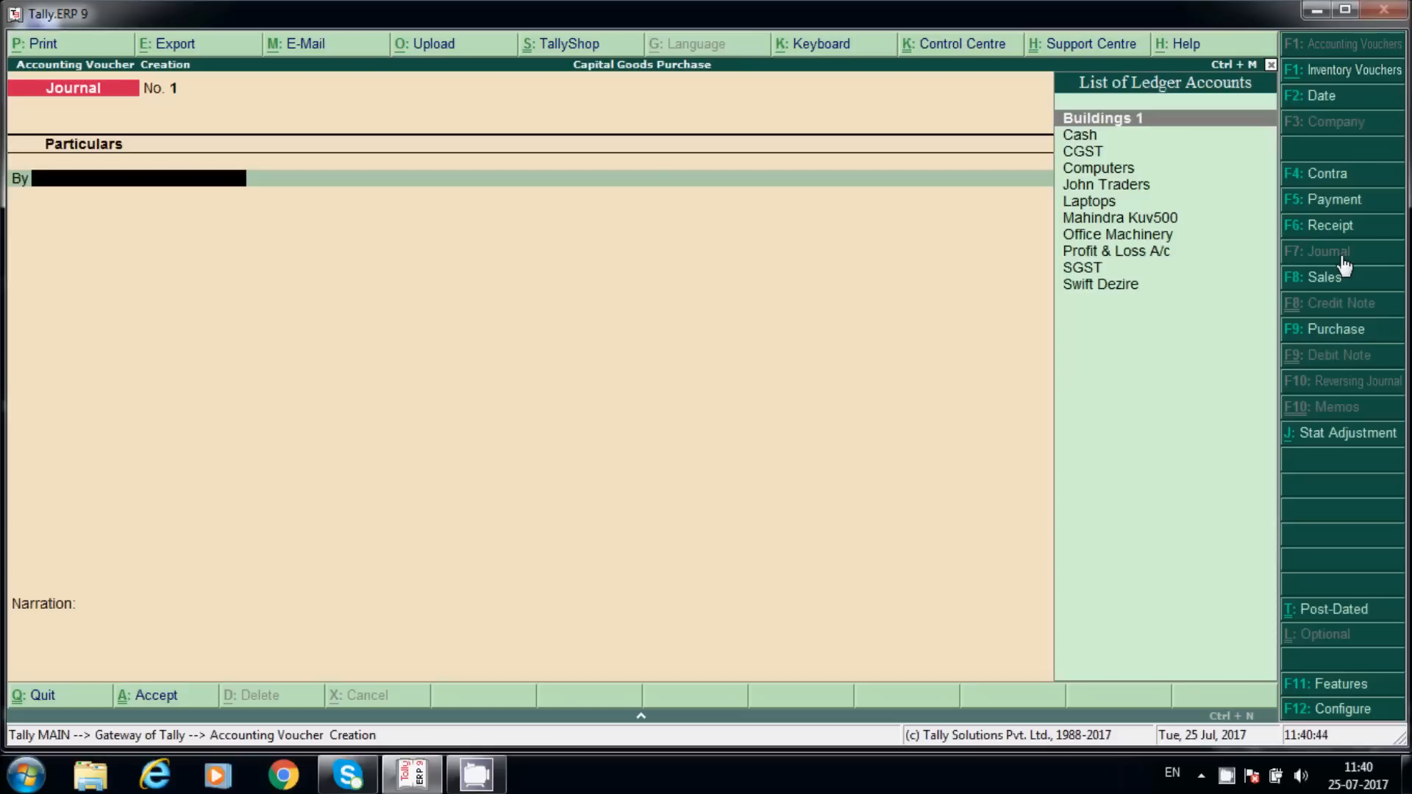
click(1301, 434)
key(Return)
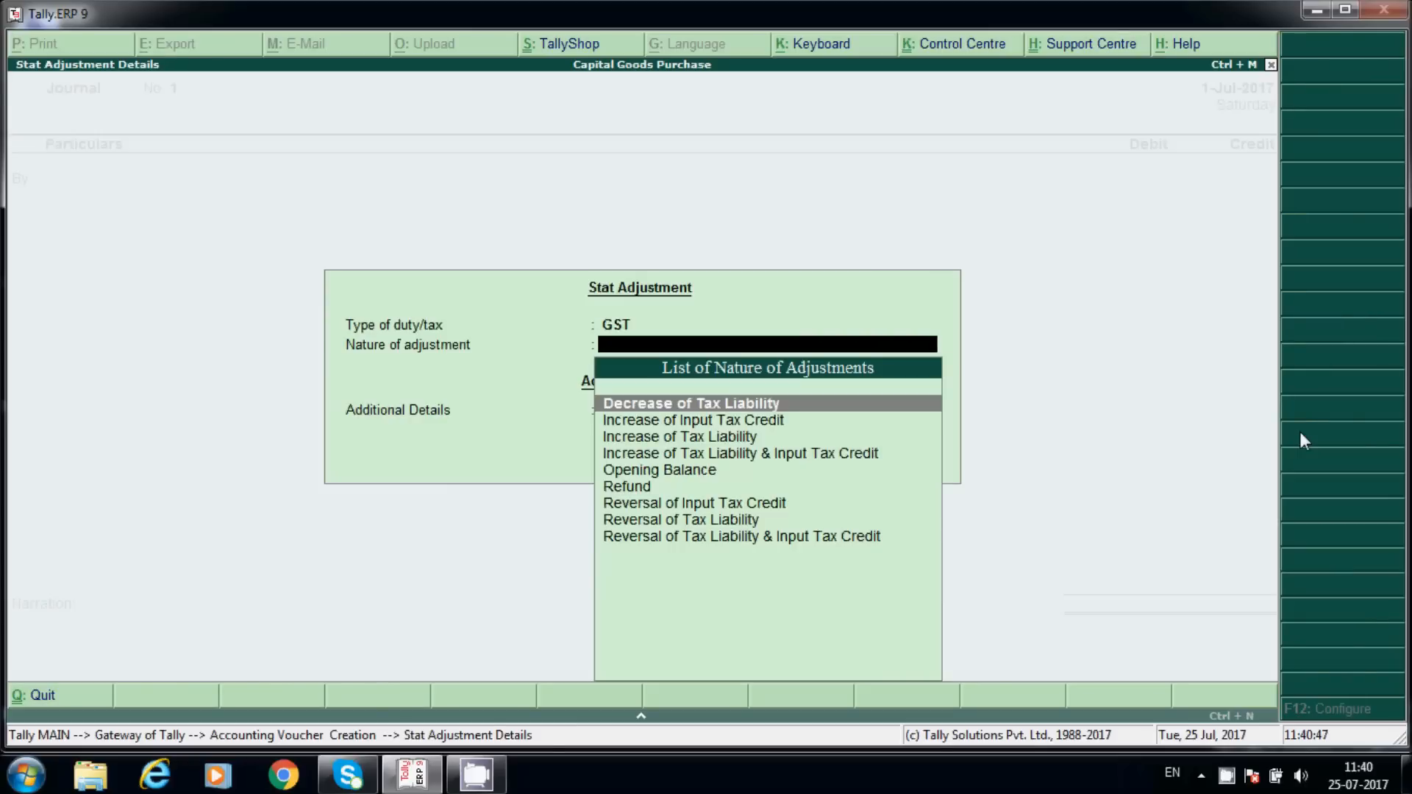
key(Escape)
key(Escape)
key(n)
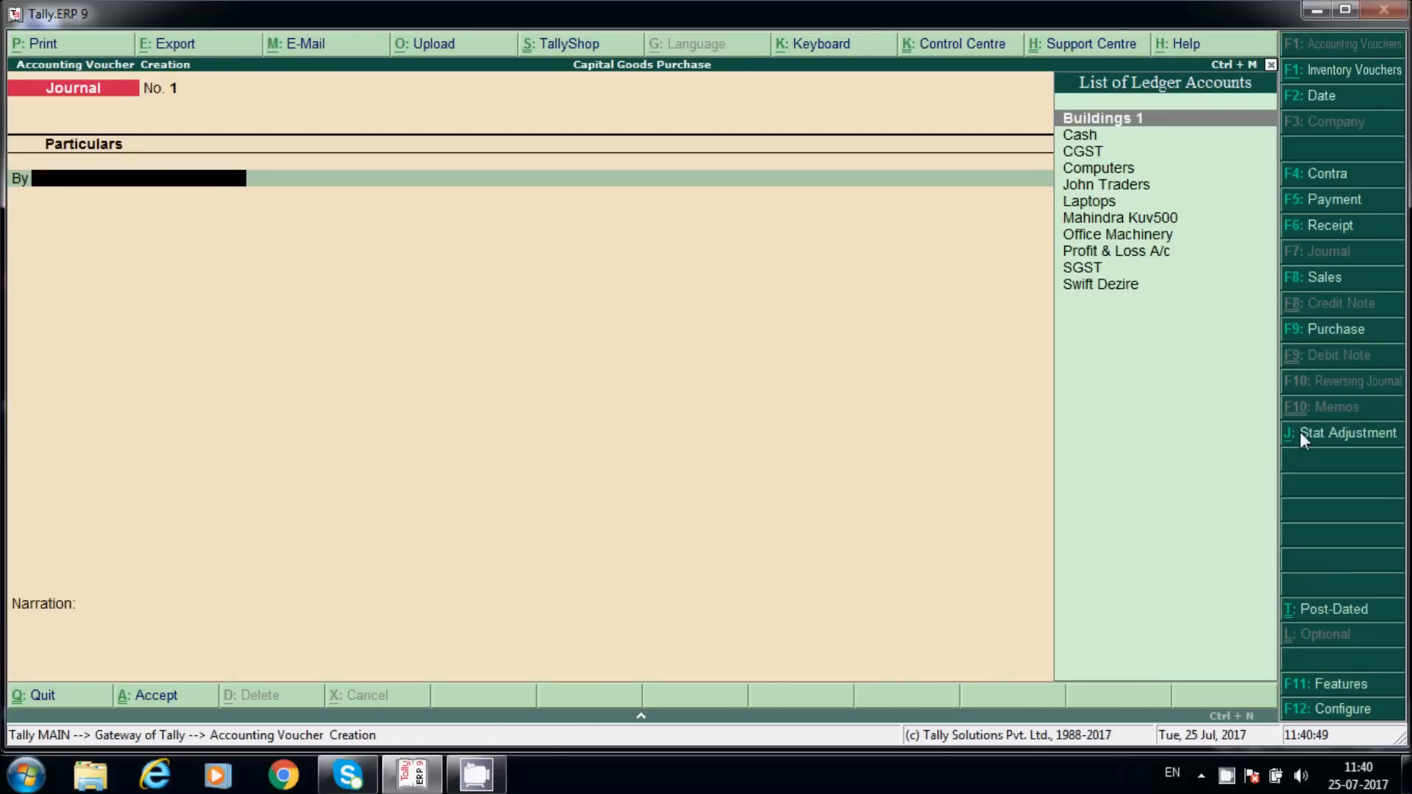
- Set the journal's statutory adjustment to GST with Reversal of Input Tax Credit as the nature of adjustment
click(1317, 434)
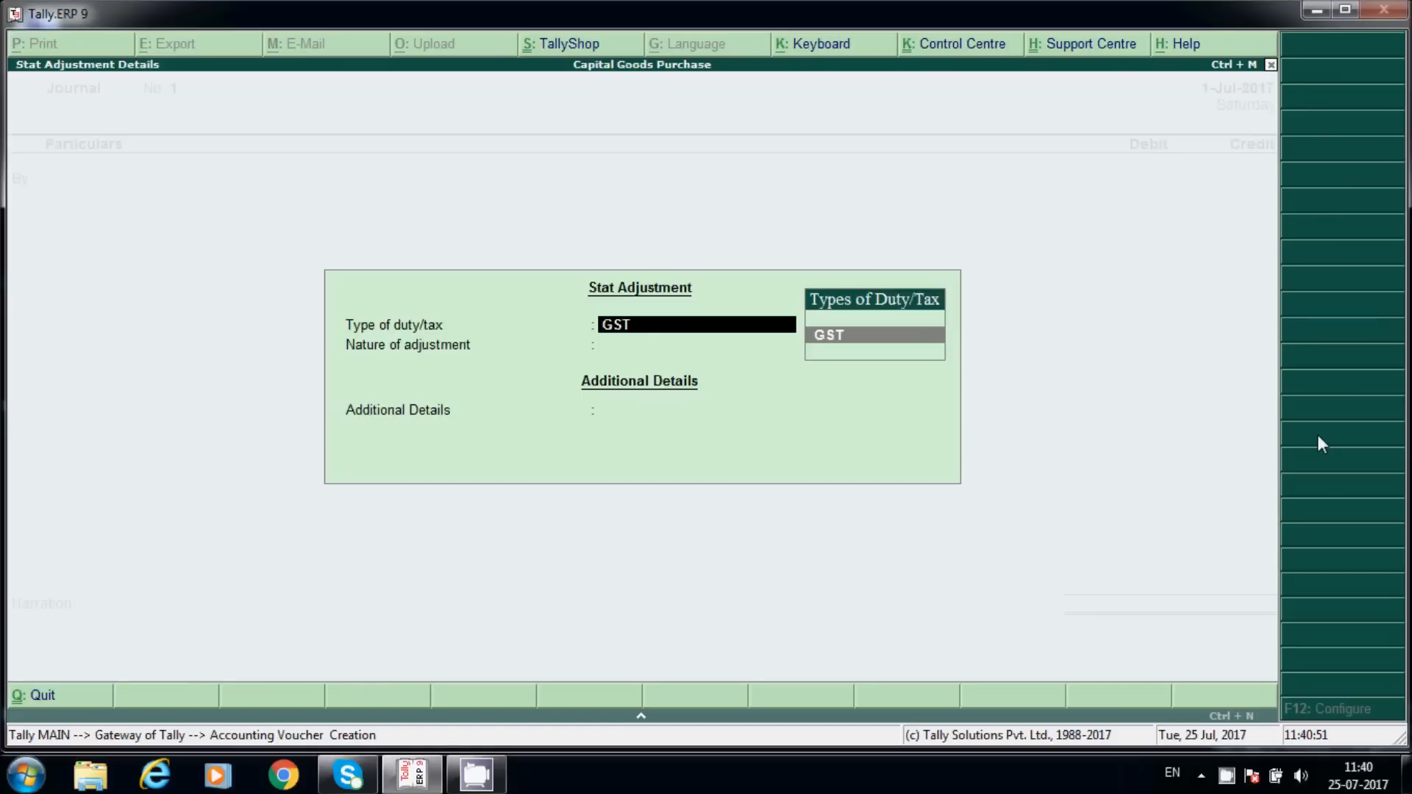
key(g)
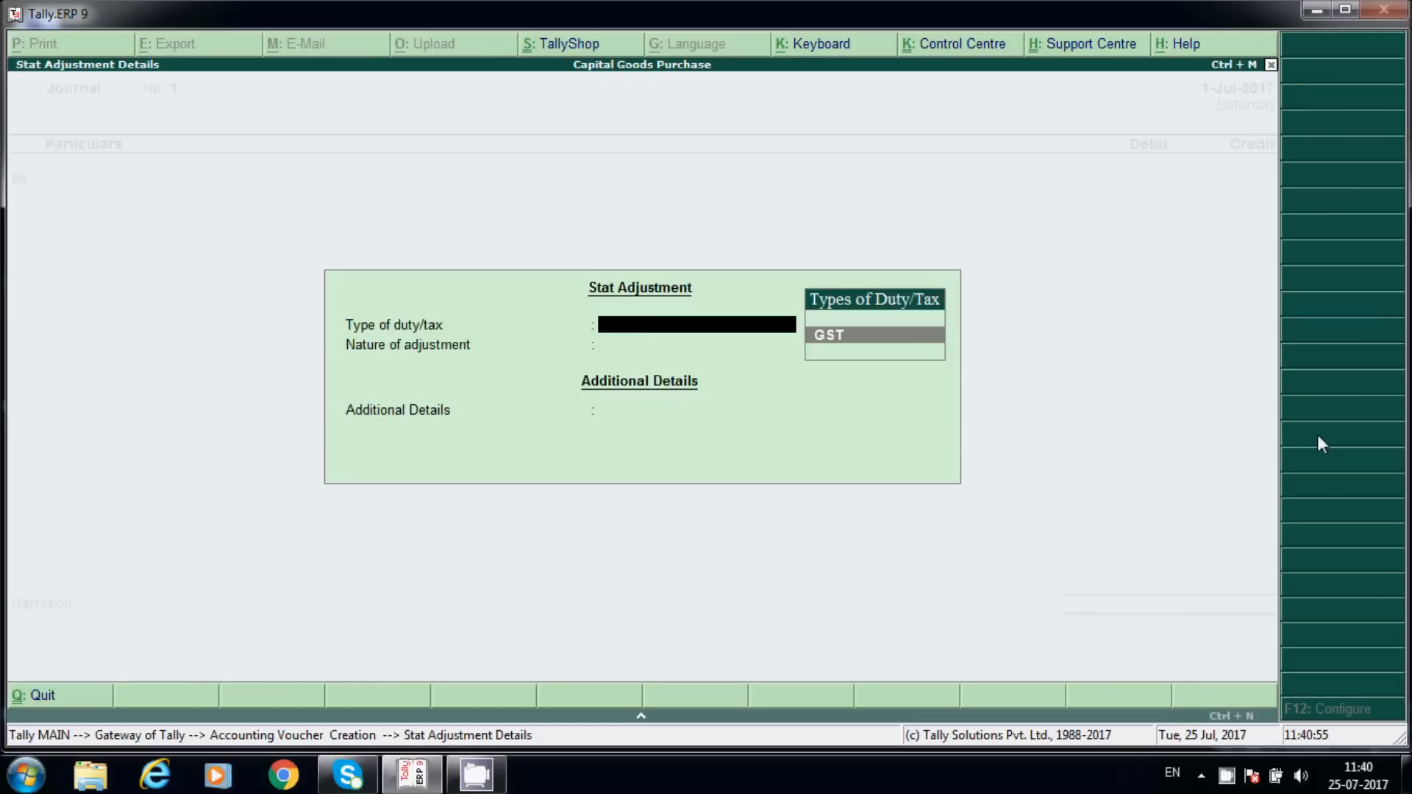
key(Return)
key(Down)
key(Down)
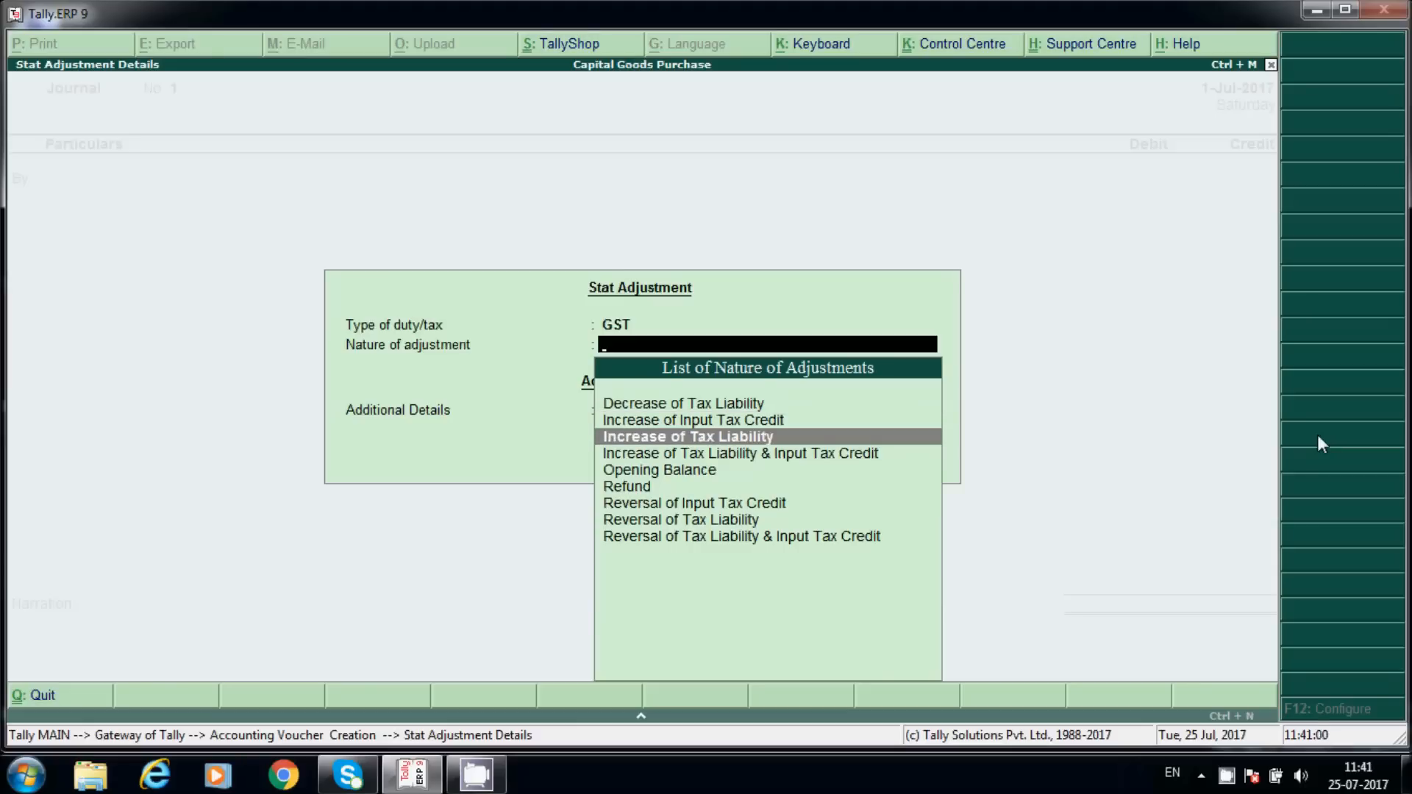
key(Down)
key(Down)
key(Down)
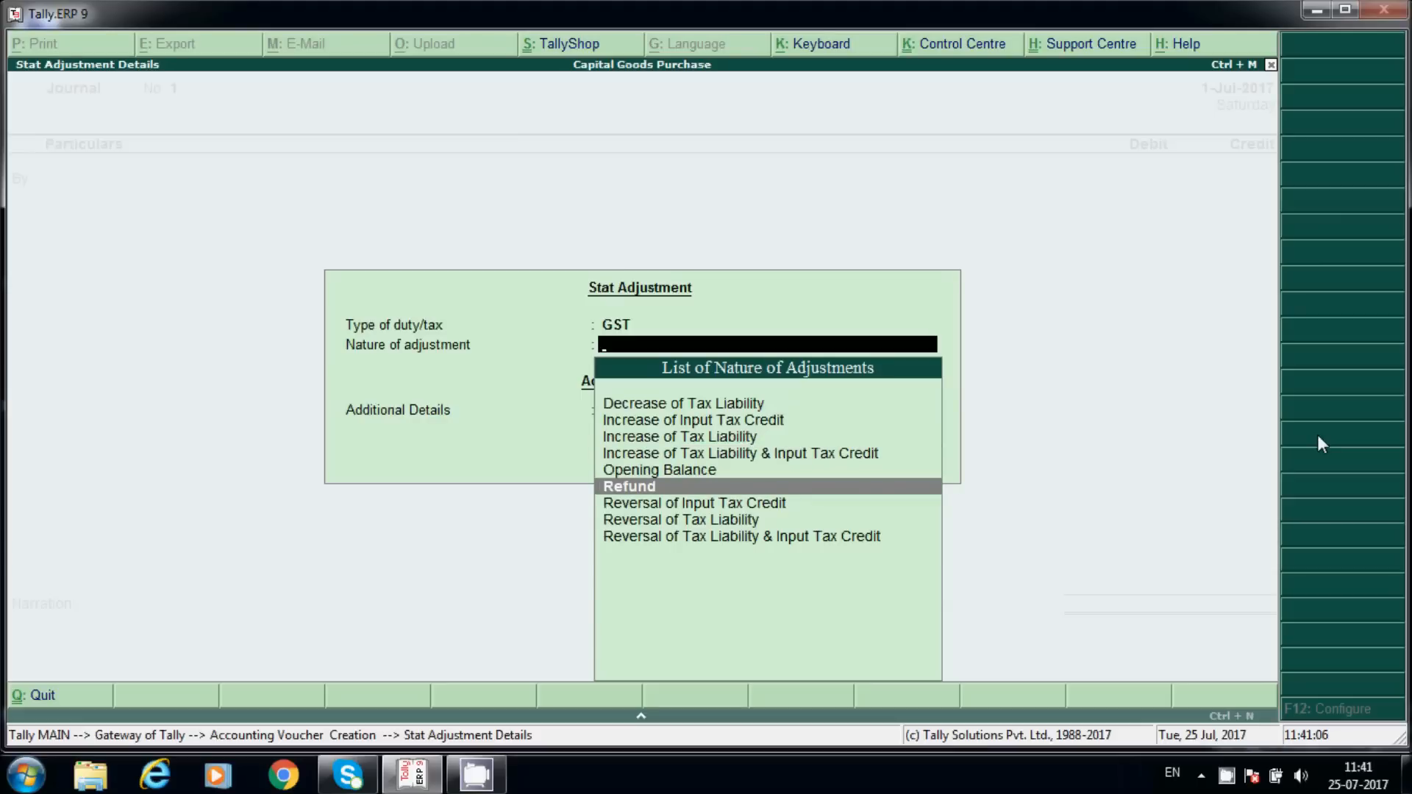
key(Down)
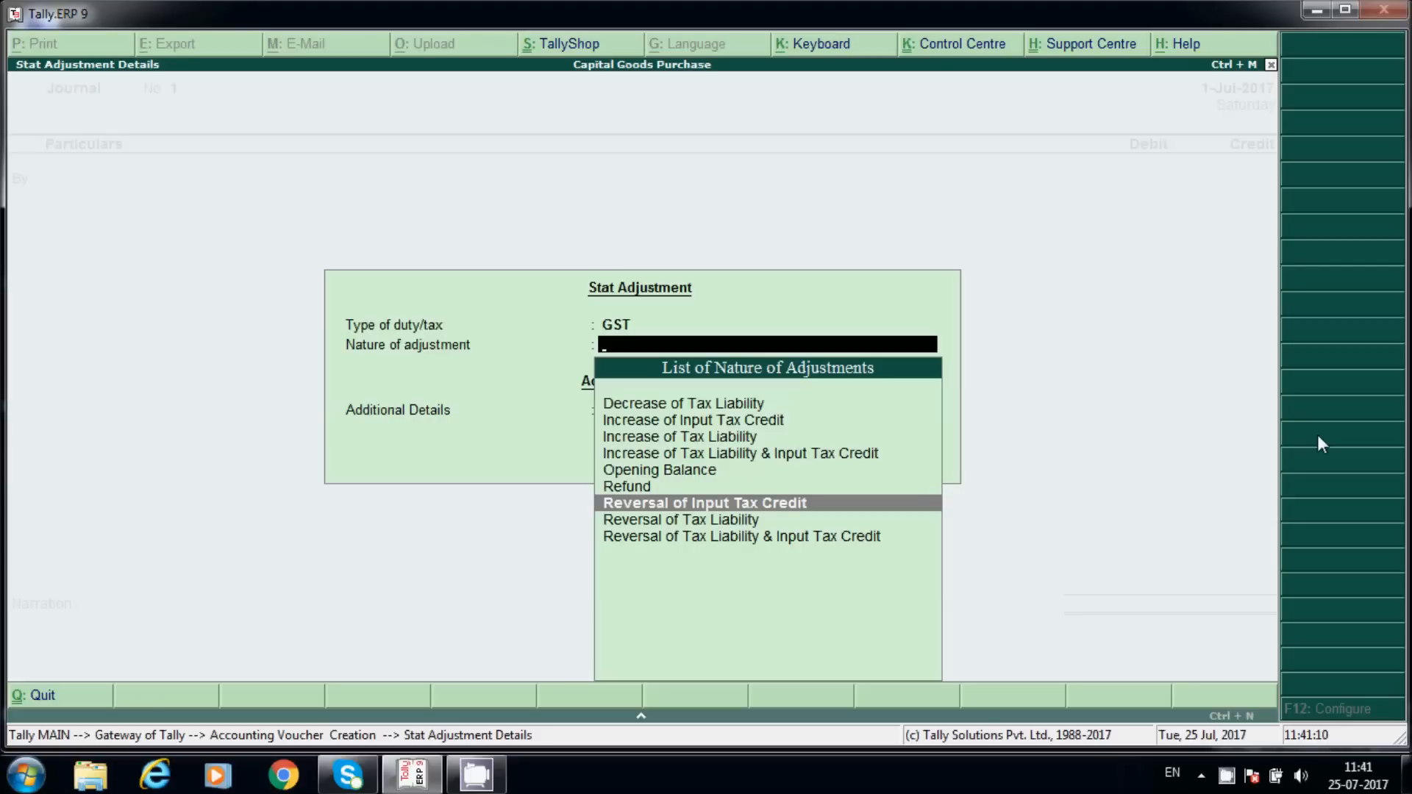
key(Return)
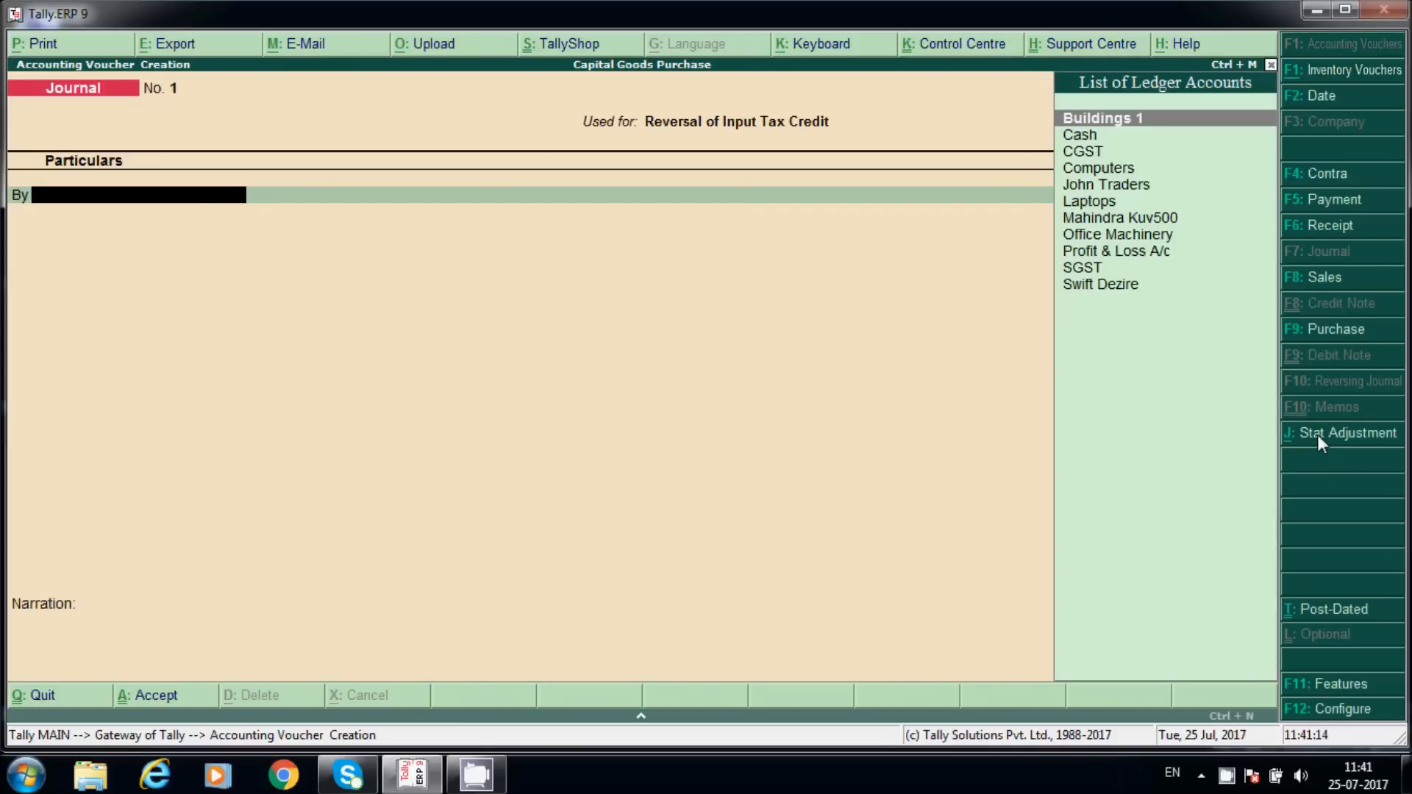
- Start creating a new ledger for the journal's debit line and name it GST Advance on Capital Goods
key(Down)
key(Down)
key(Down)
key(Down)
key(Down)
key(Down)
key(Down)
key(Down)
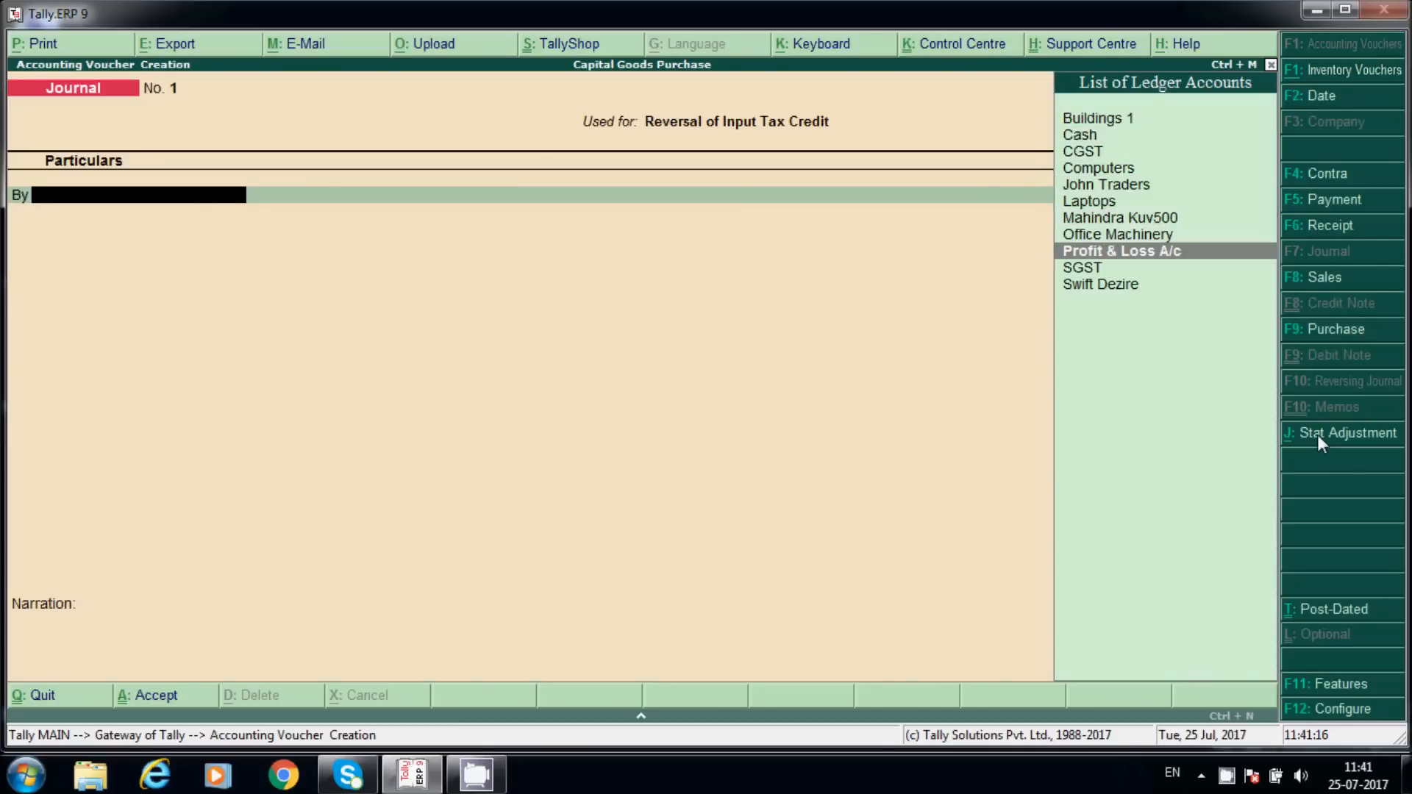
key(alt+c)
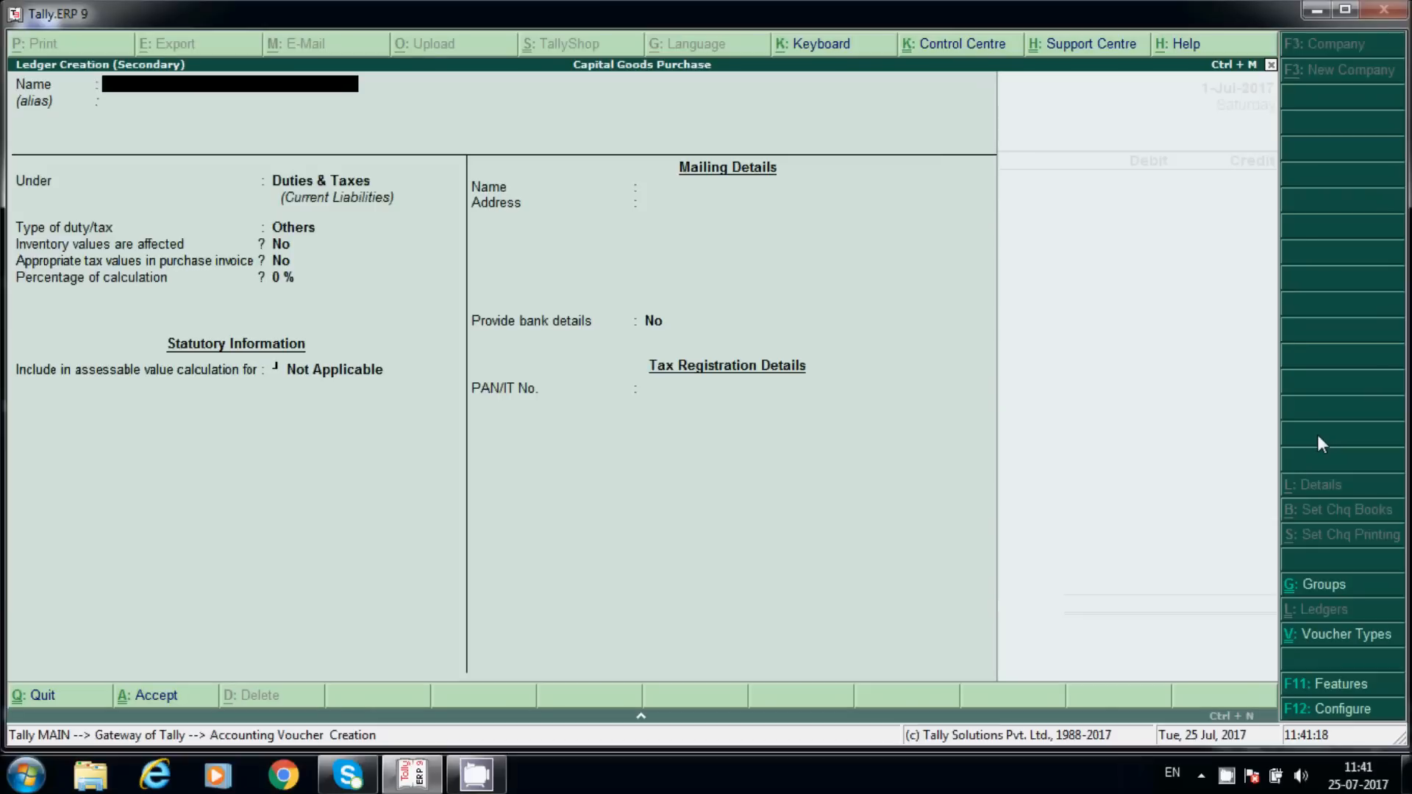
text(GST Advacen)
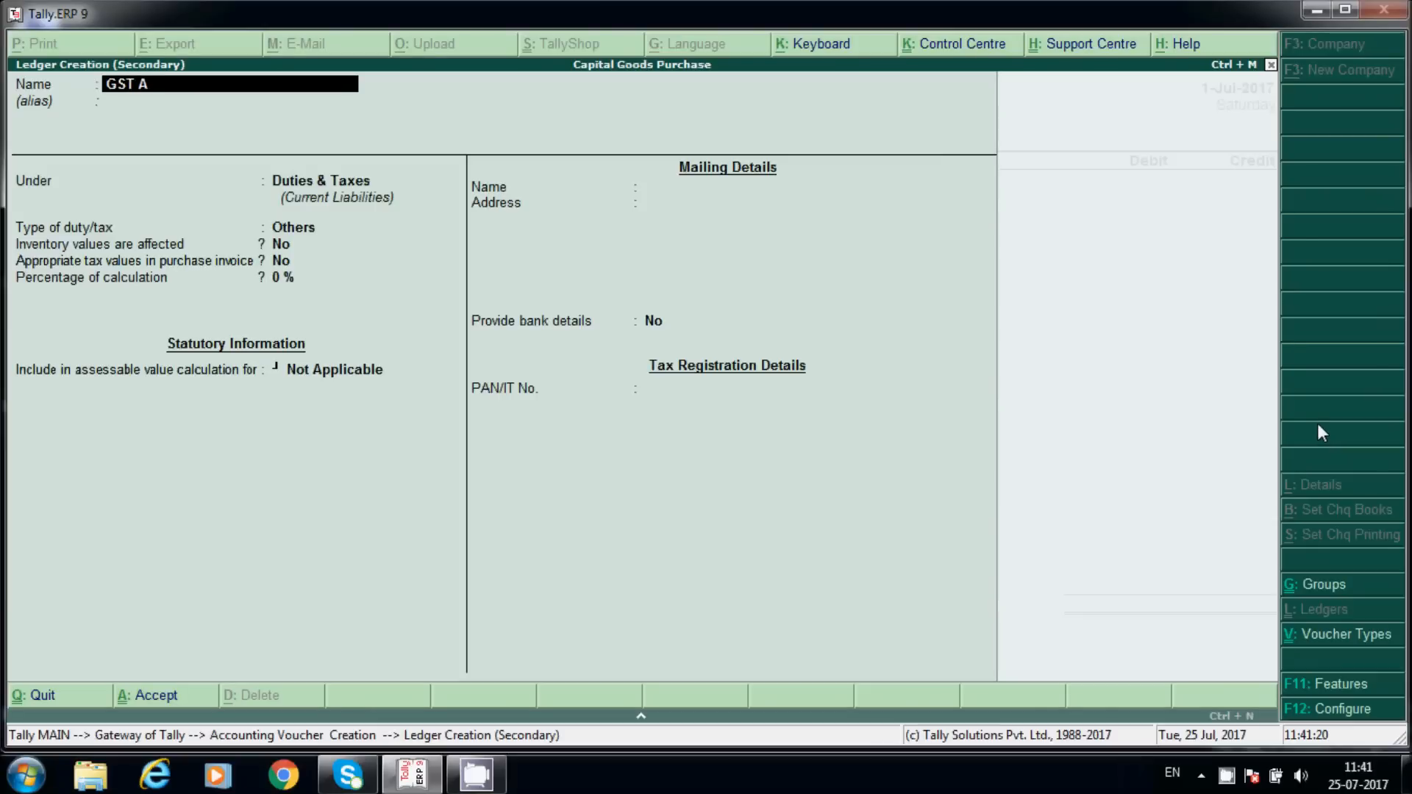
key(BackSpace)
key(BackSpace)
key(BackSpace)
text(nce on Capital Goods)
key(Return)
key(Return)
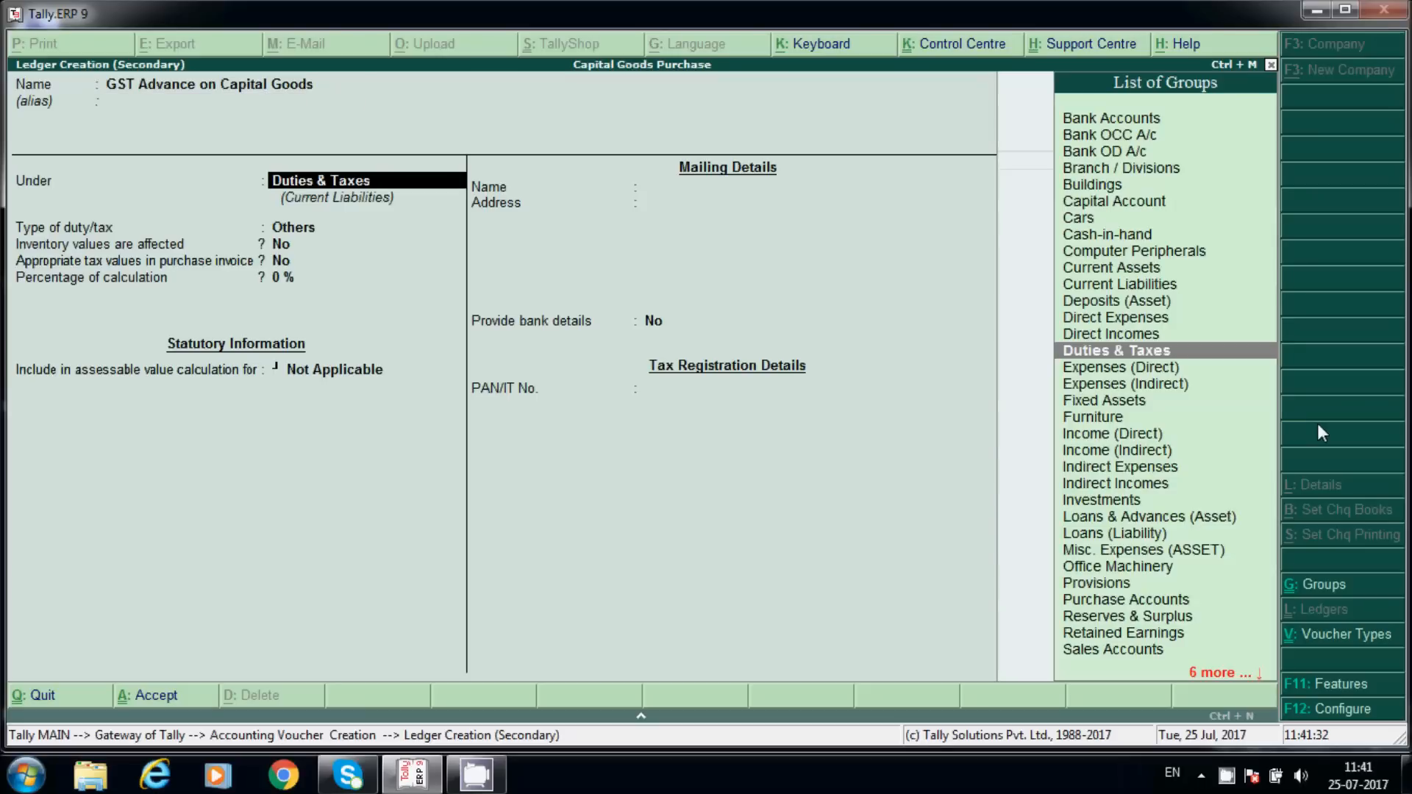
- Place the new ledger under Current Assets, keep the remaining defaults and save it
text(cu)
key(Return)
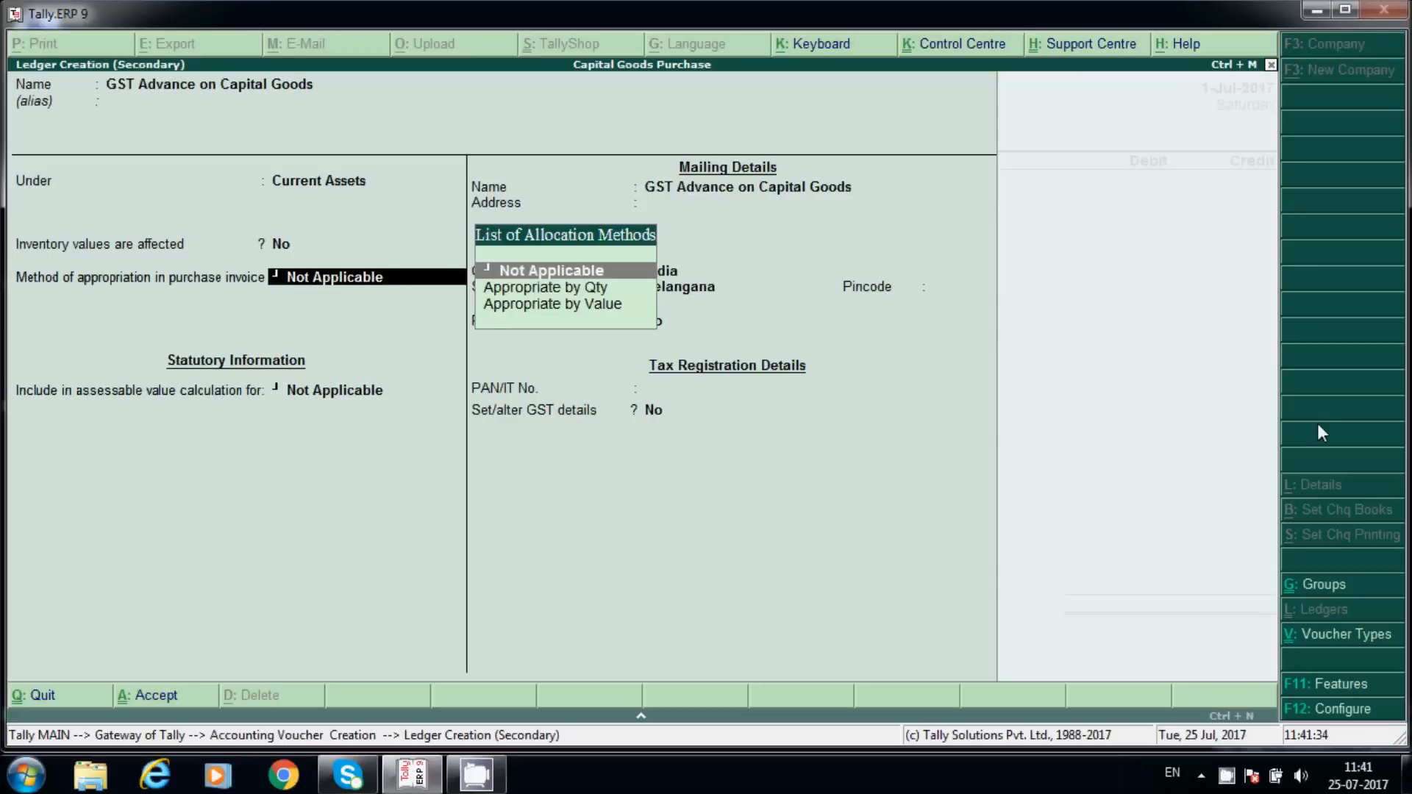
key(Return)
key(Return)
key(Return)
key(Return)
key(Return)
key(Return)
key(Return)
key(Return)
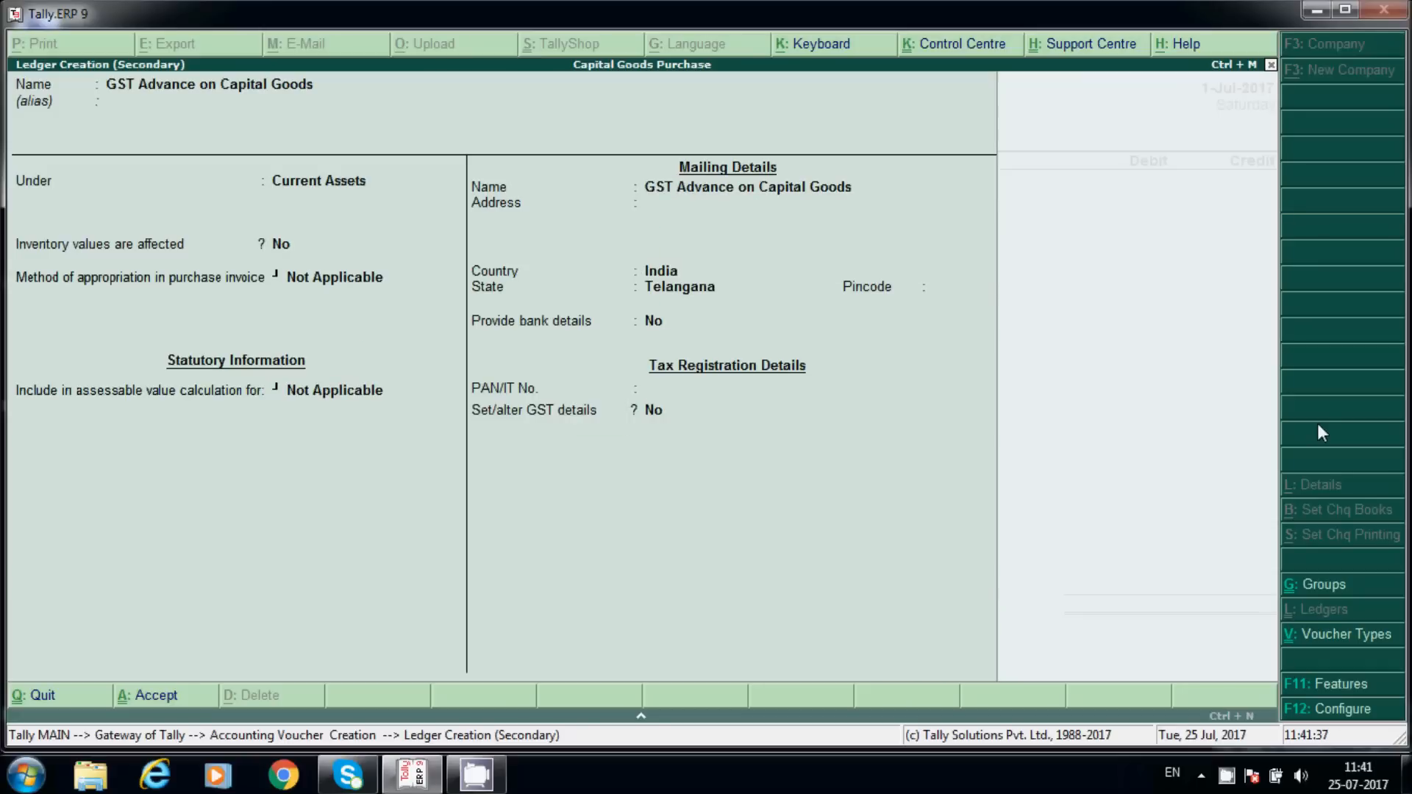
key(ctrl+a)
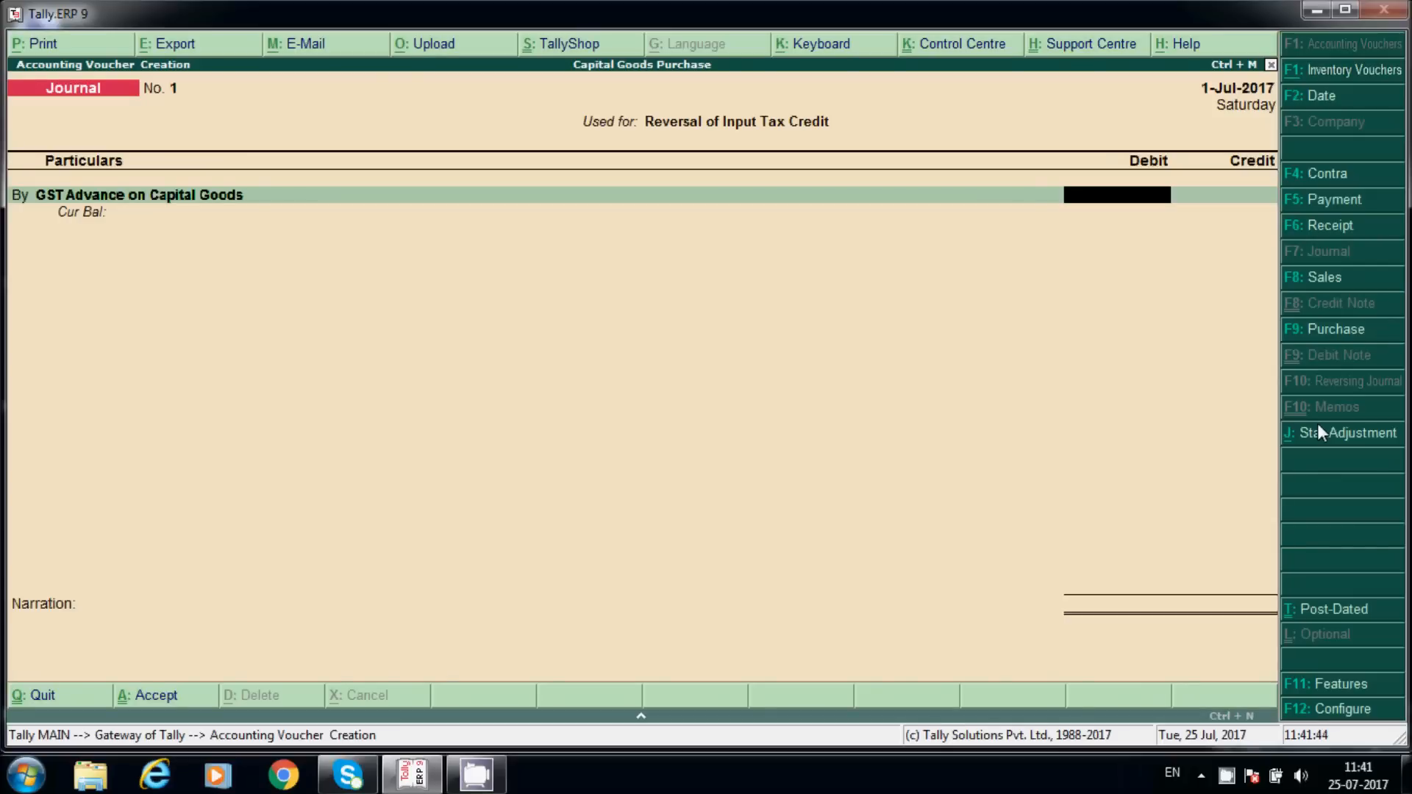
- Calculate 18000-3600 and divide the result by 2 in the built-in calculator
key(ctrl+n)
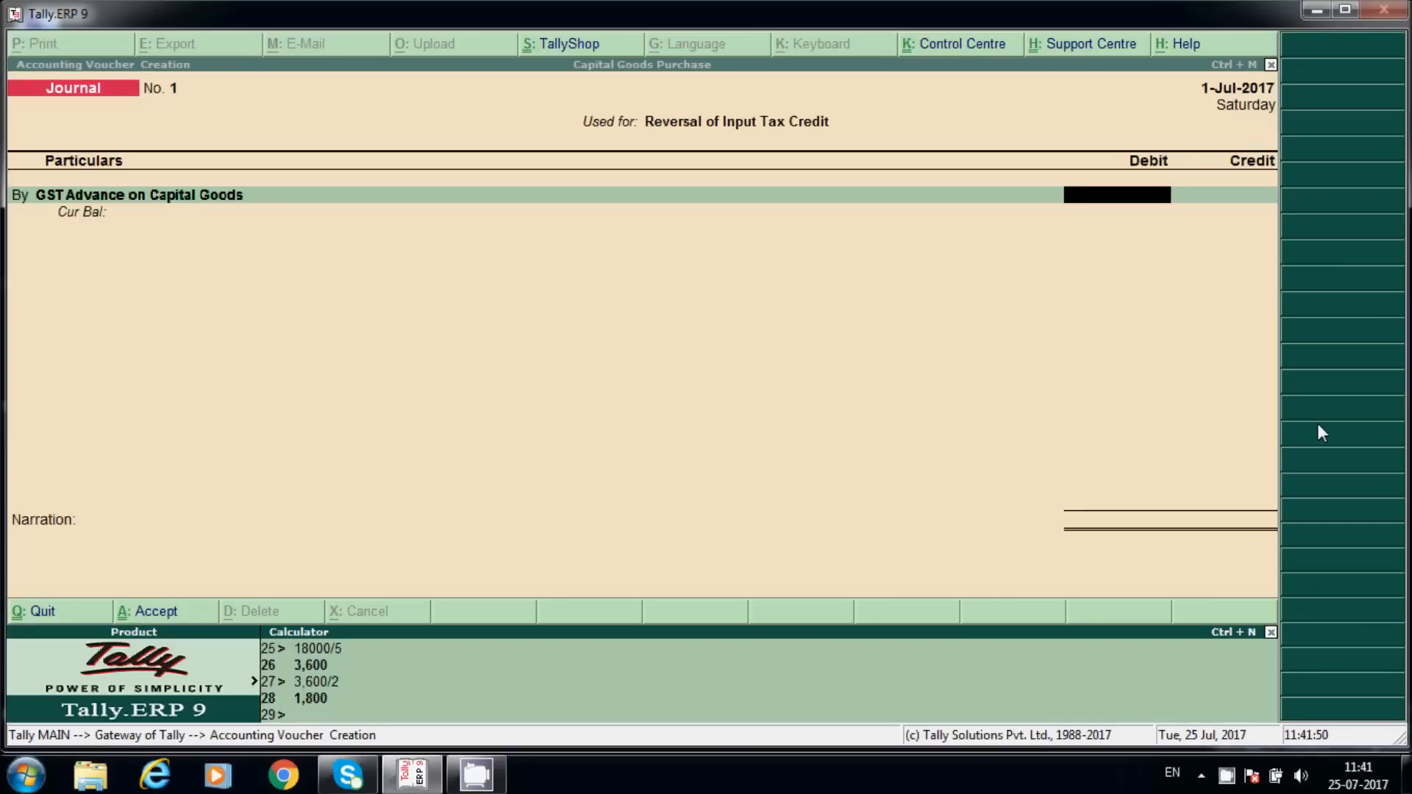
text(18000-36)
text(00)
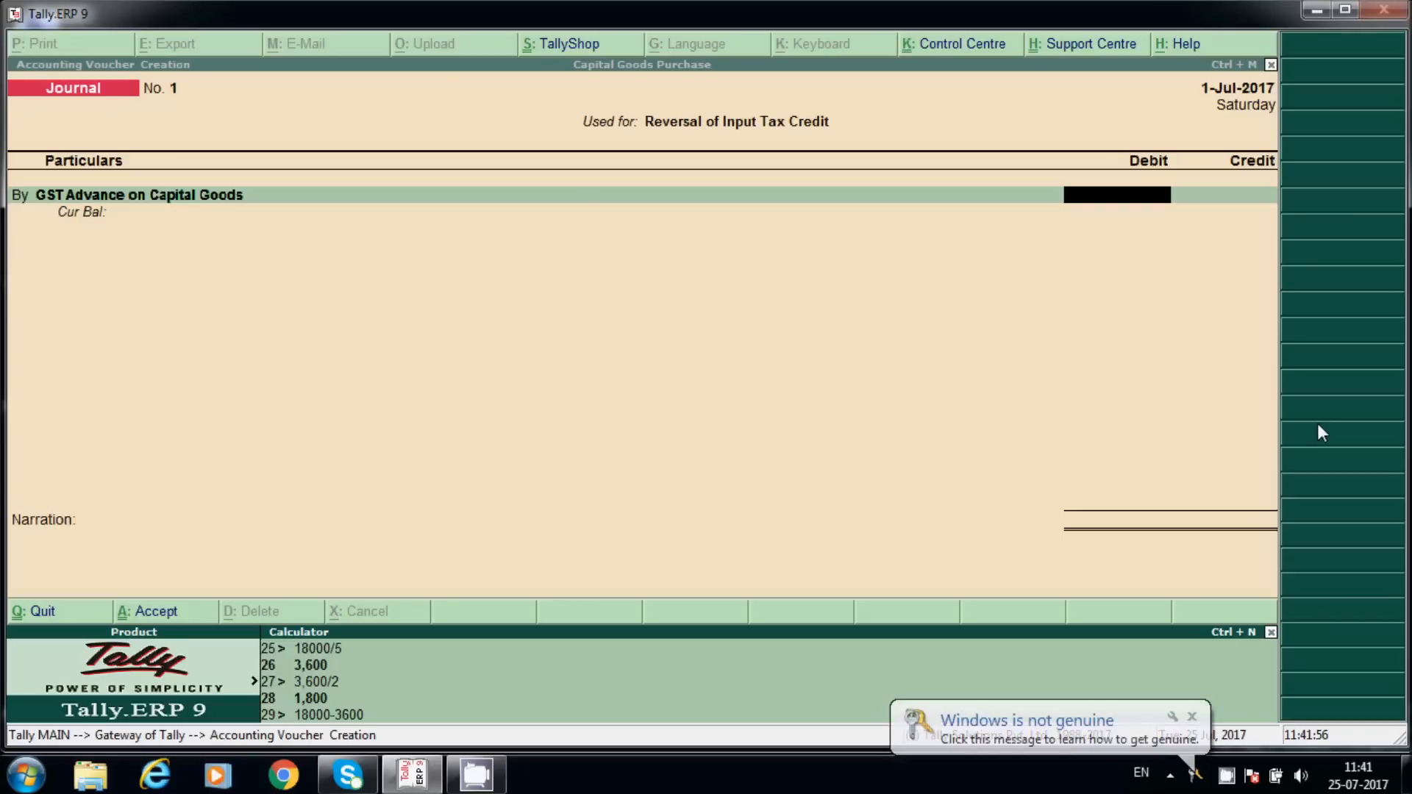
key(Return)
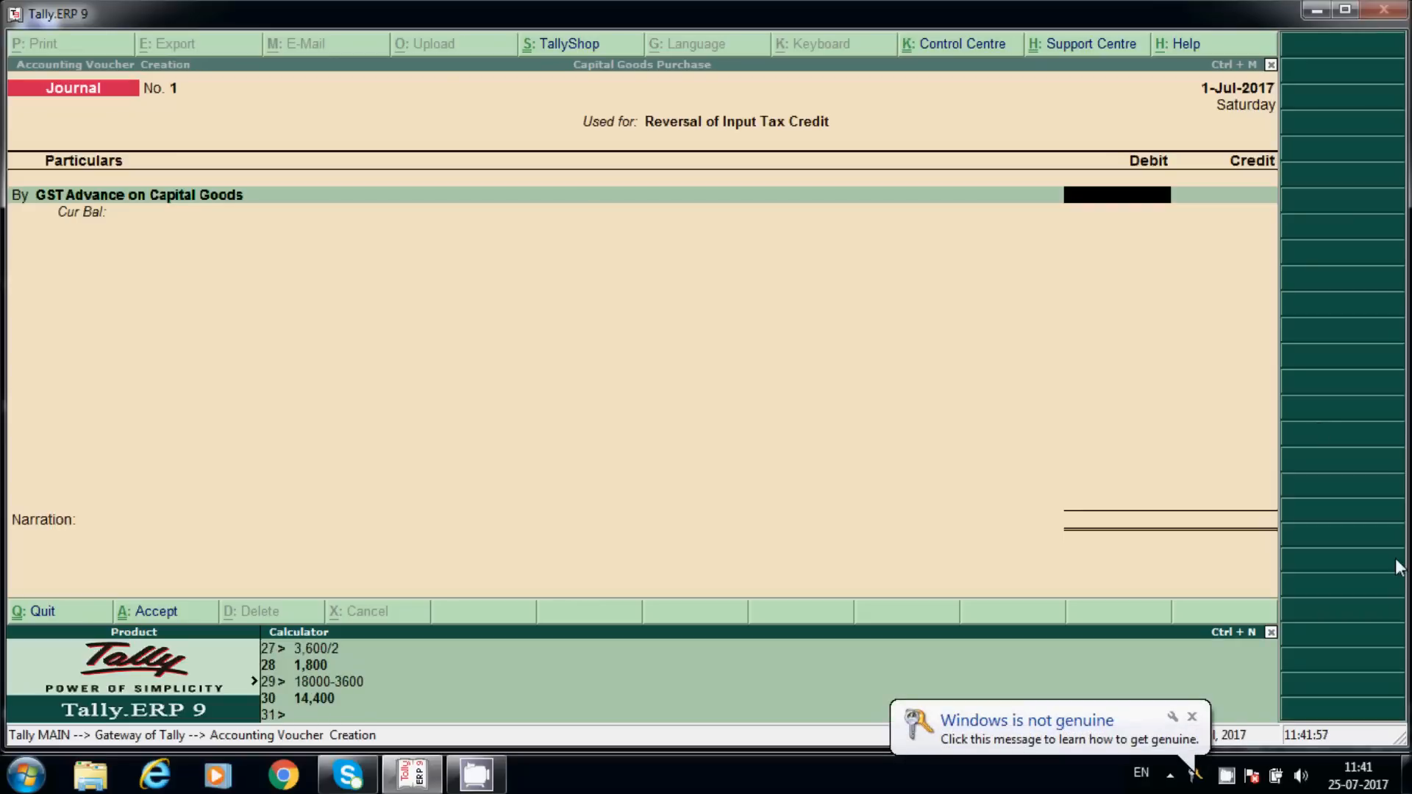
click(1191, 717)
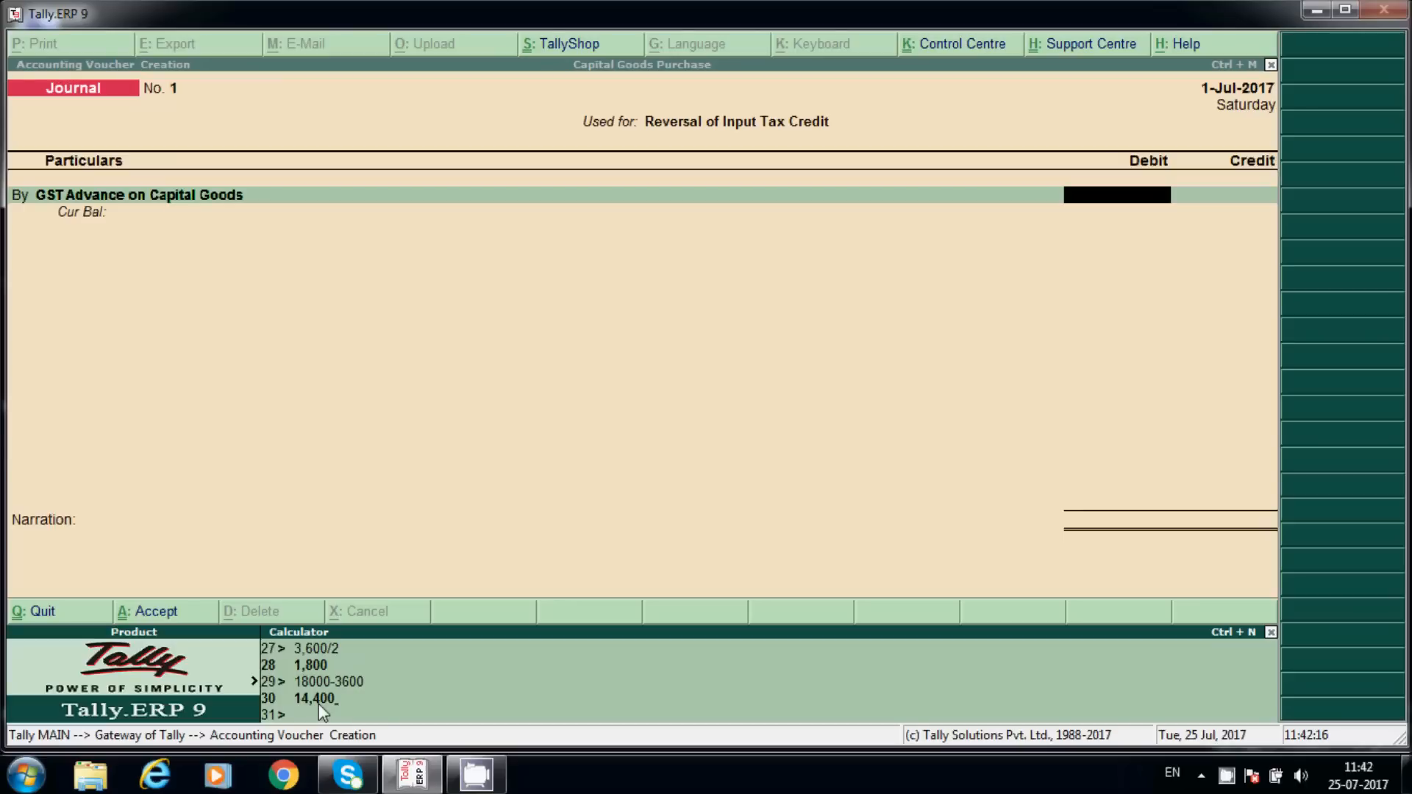
text(/2)
key(Return)
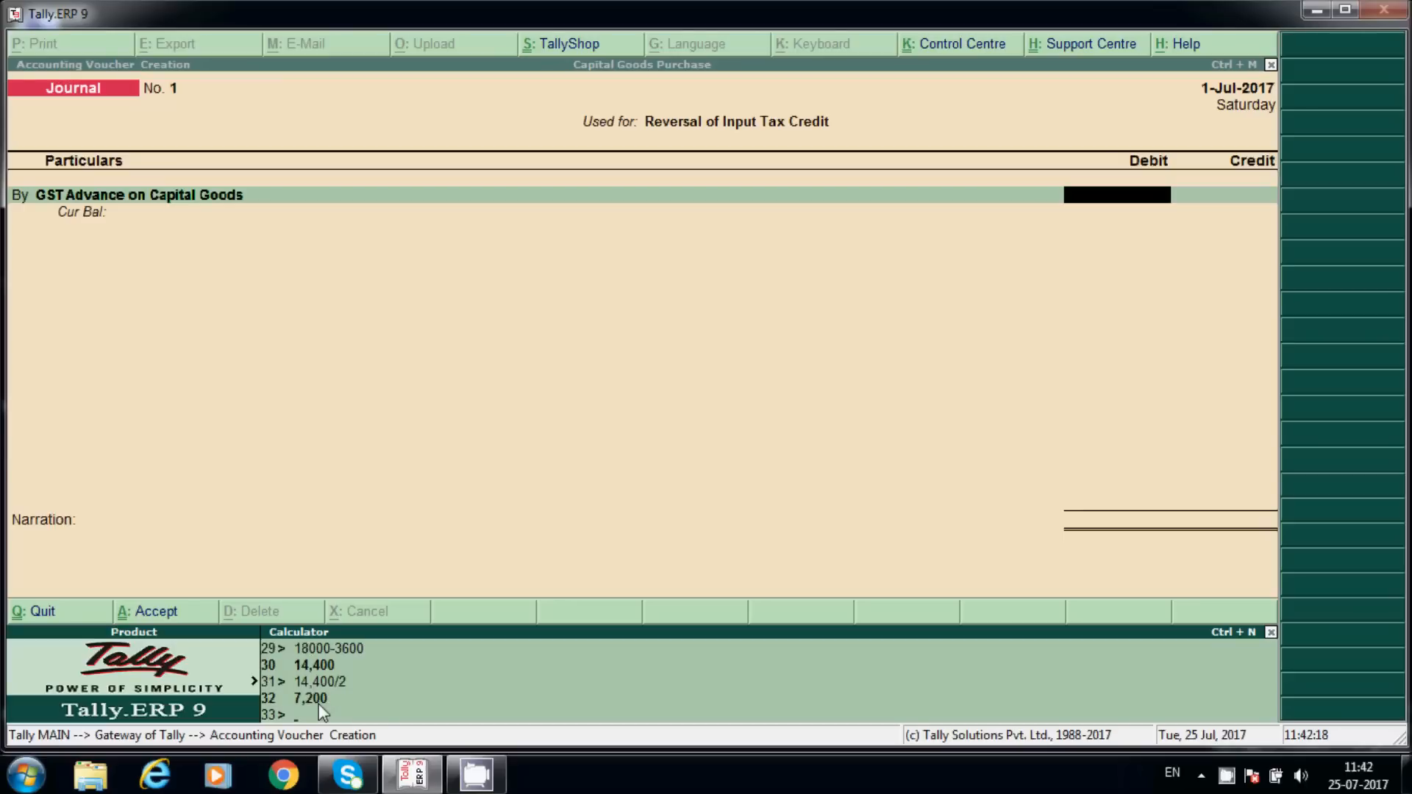
- Debit GST Advance on Capital Goods with 14,400 in the journal voucher
key(ctrl+m)
text(14)
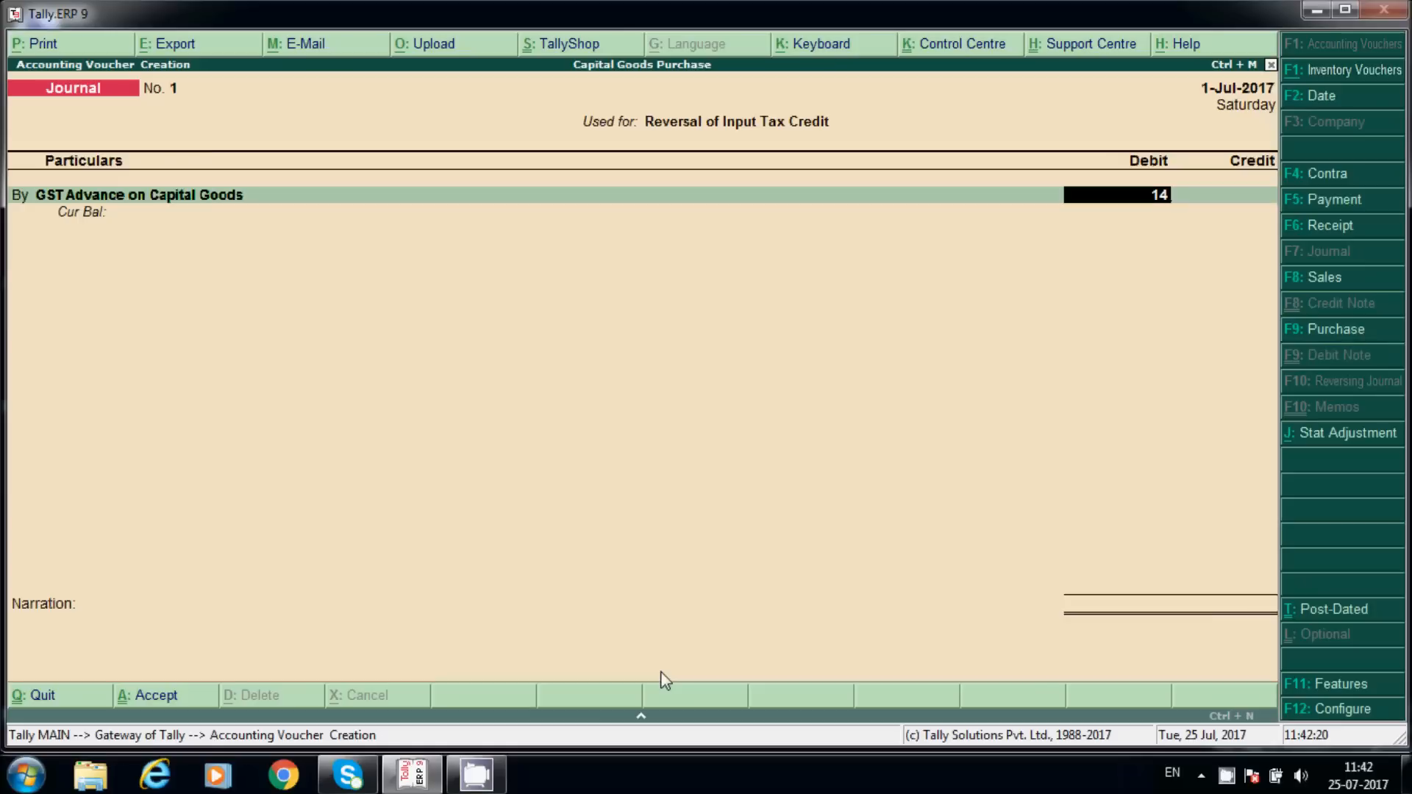
text(,400)
key(Return)
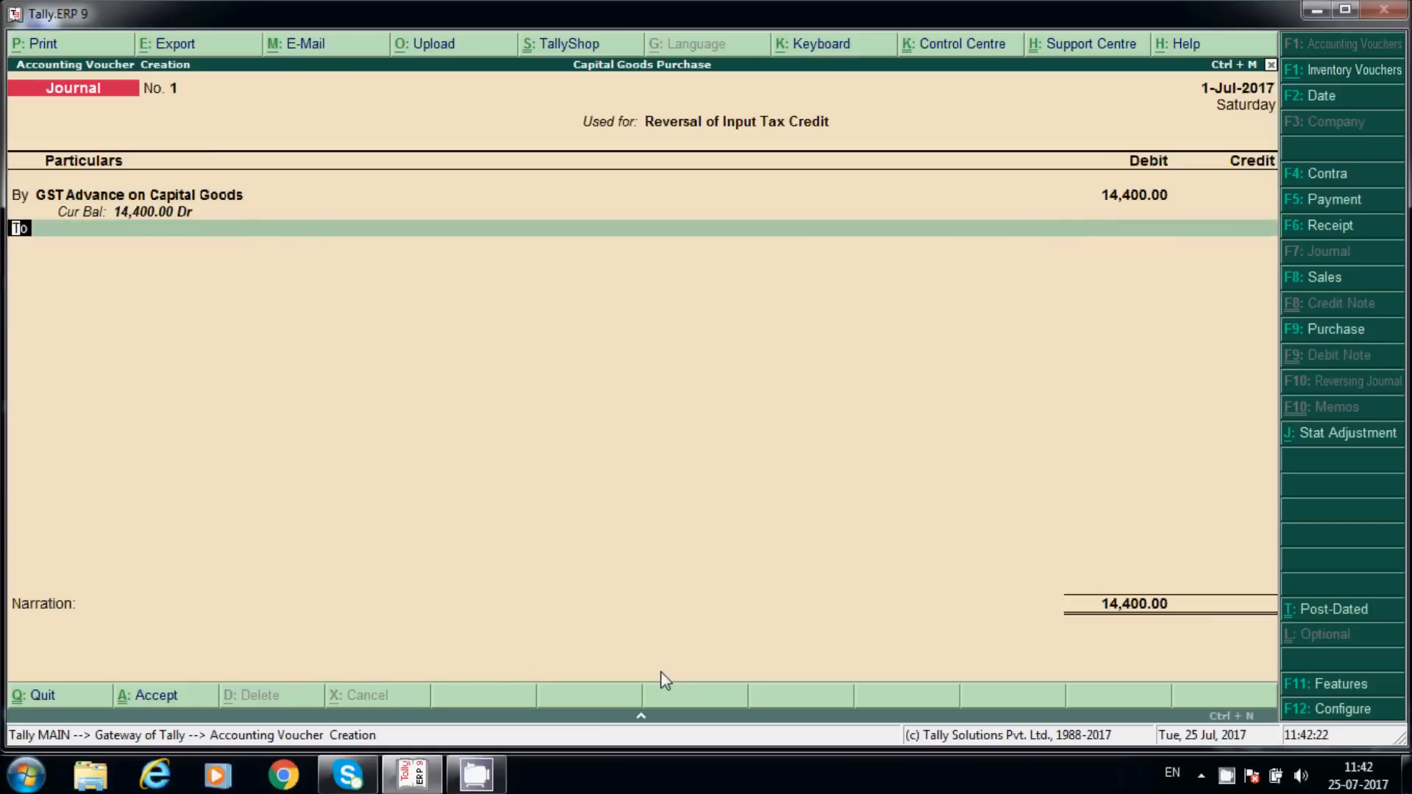
- Credit the CGST ledger with 7,200 in the journal voucher
key(Return)
text(G)
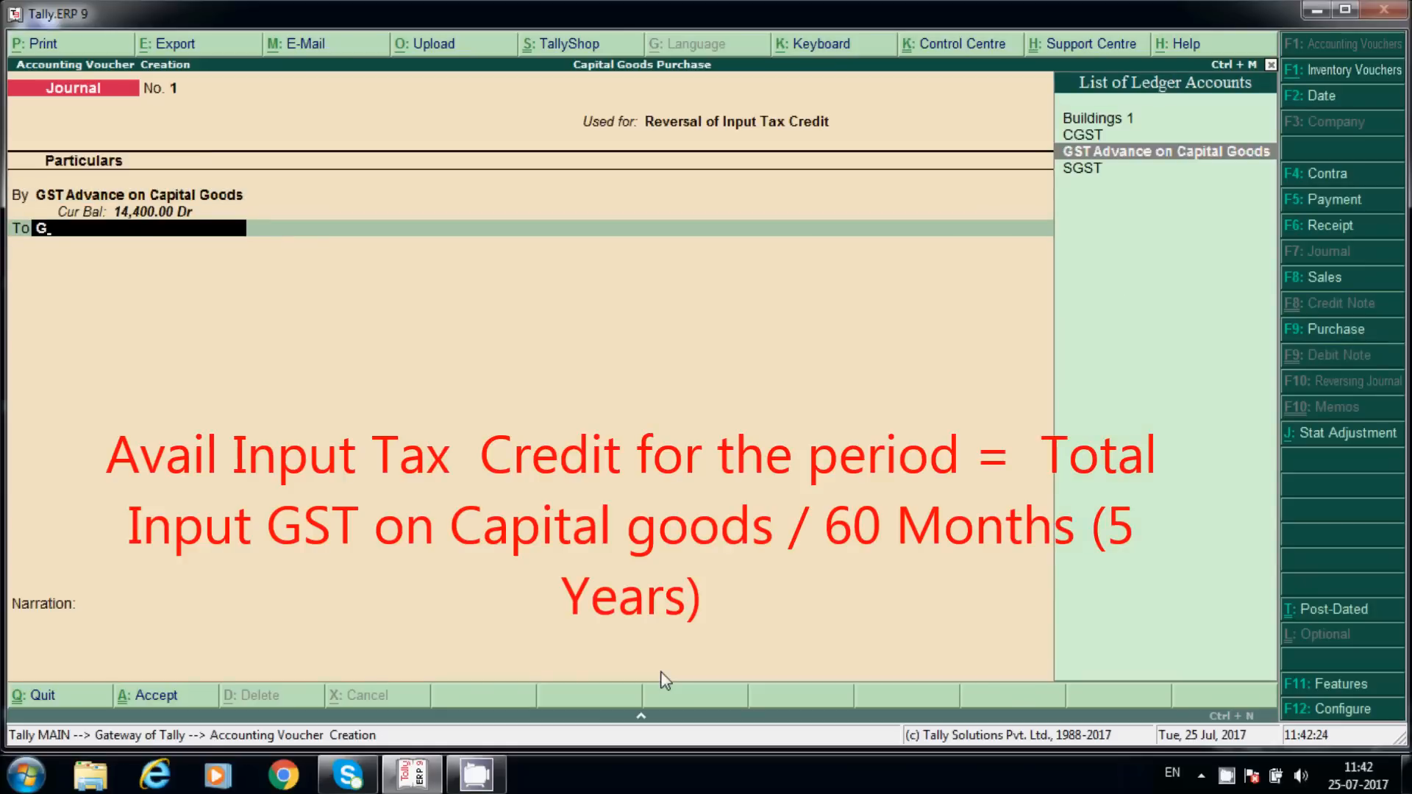
key(Up)
key(Return)
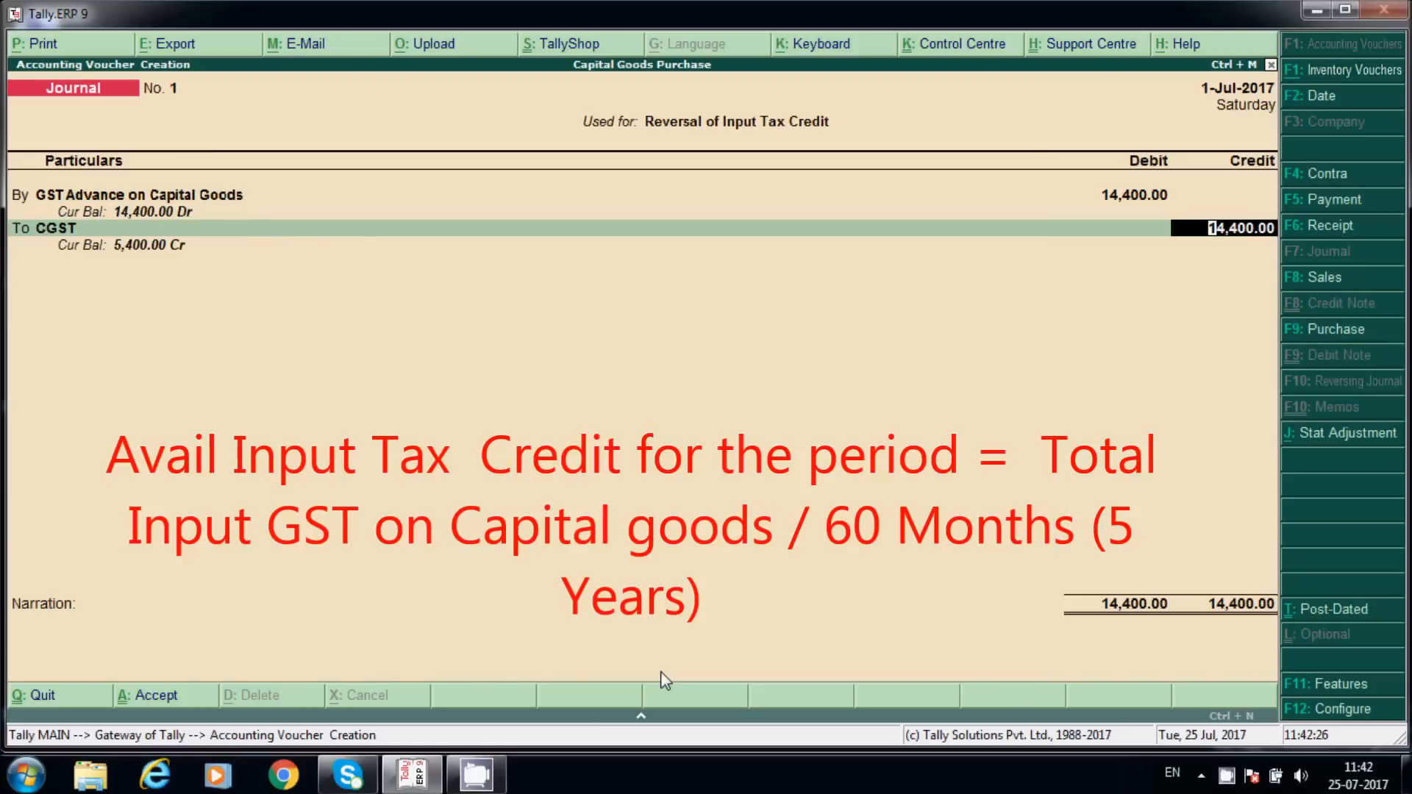
key(ctrl+n)
key(ctrl+m)
text(7200)
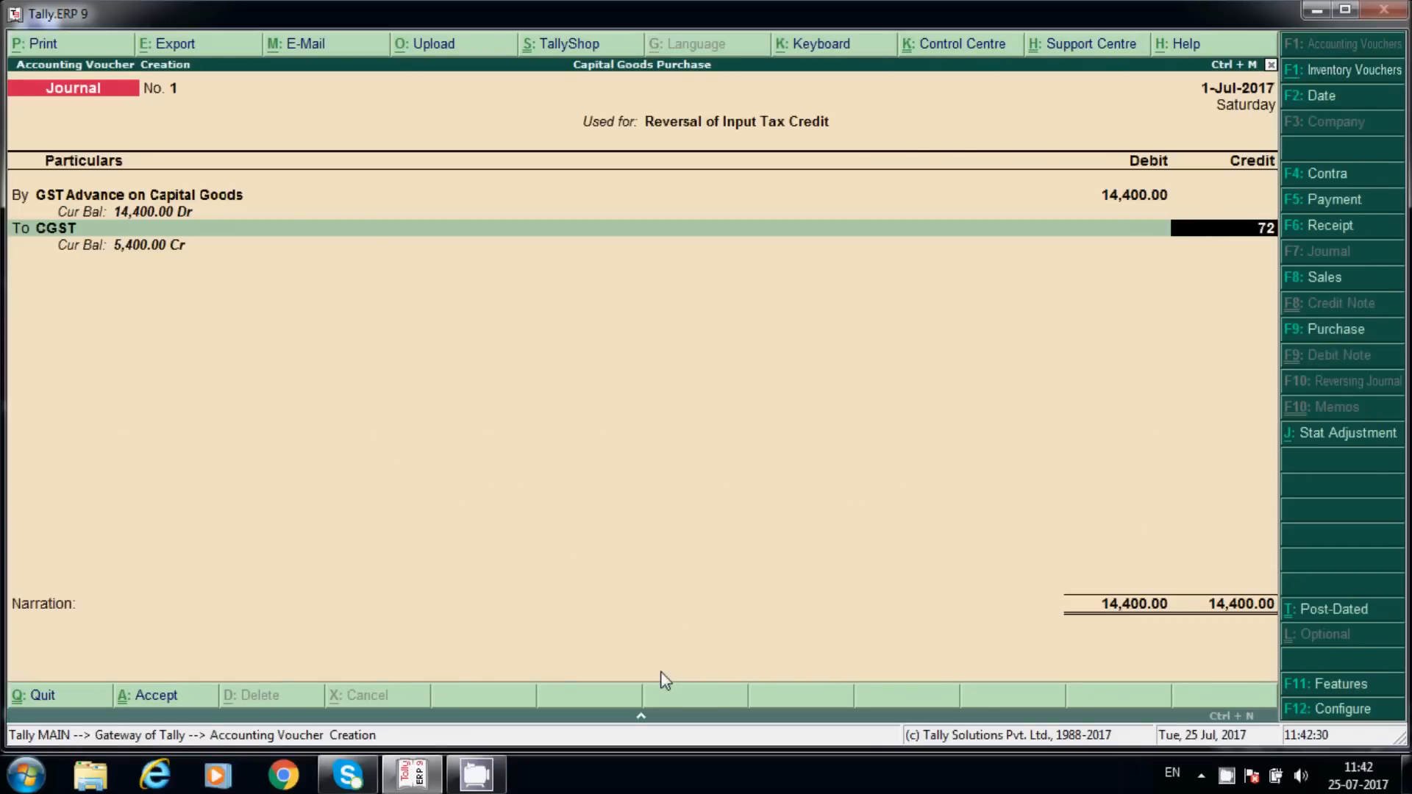
key(Return)
- Credit the SGST ledger with 7,200 in the journal voucher
key(Return)
text(Sg)
key(Return)
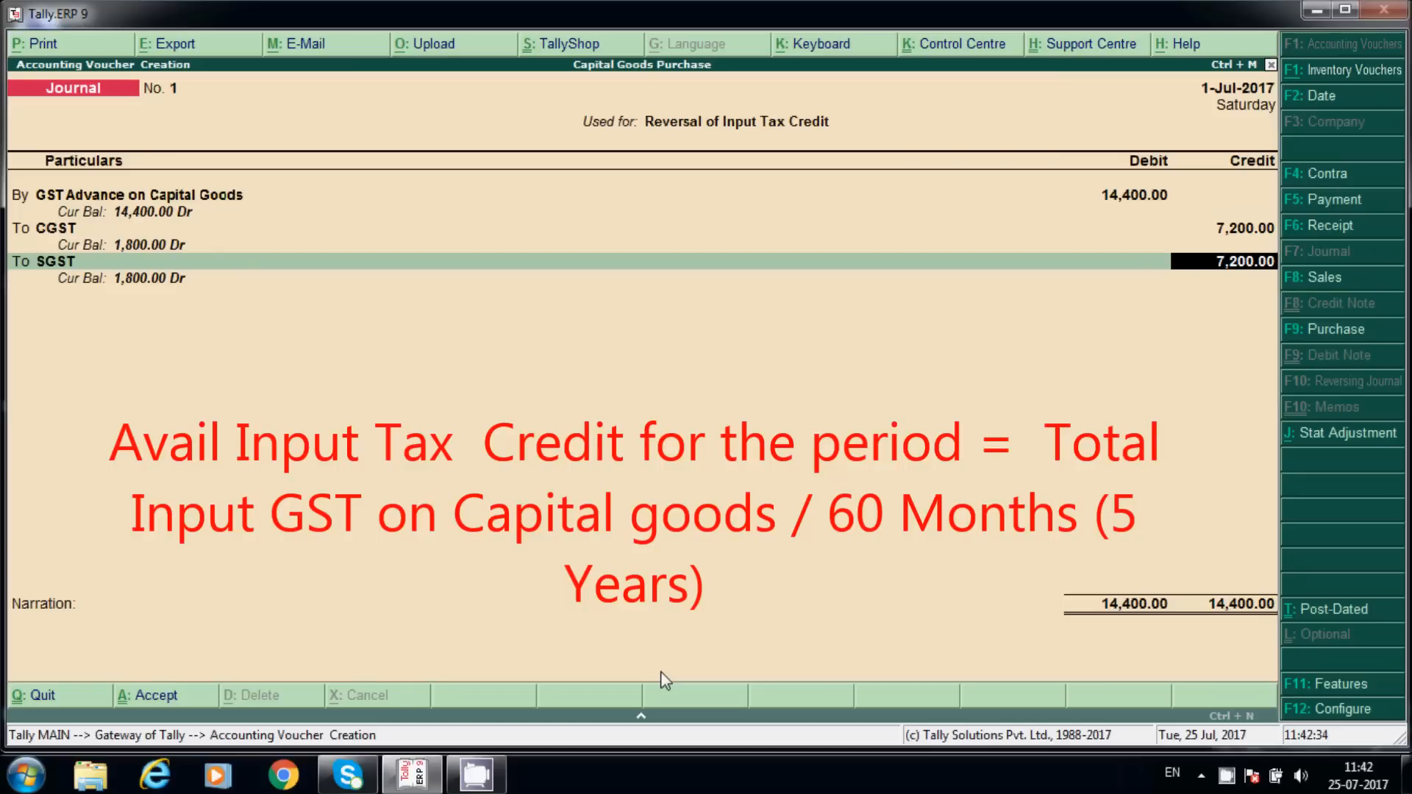
key(Return)
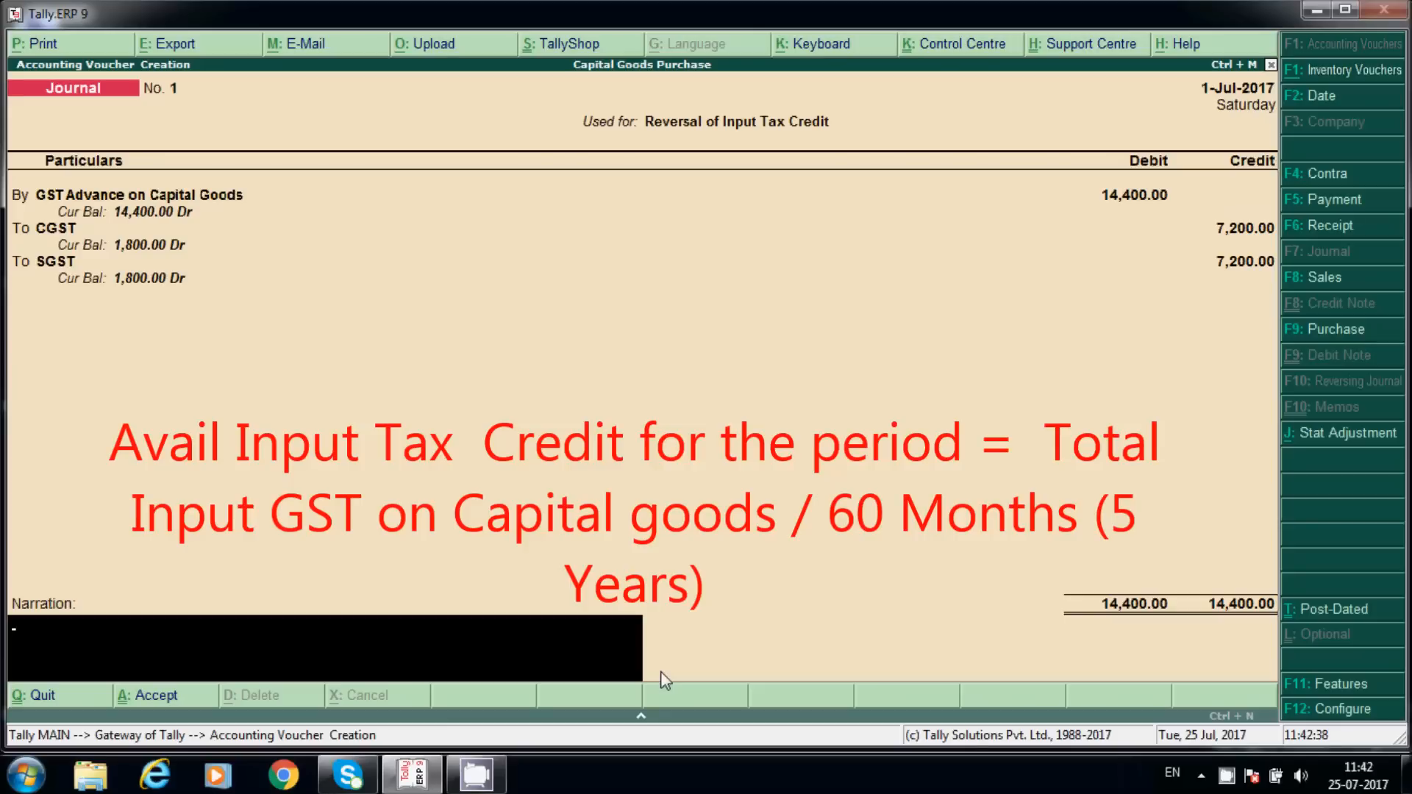
- Save the journal voucher without a narration and return to the Gateway of Tally
key(Return)
key(Return)
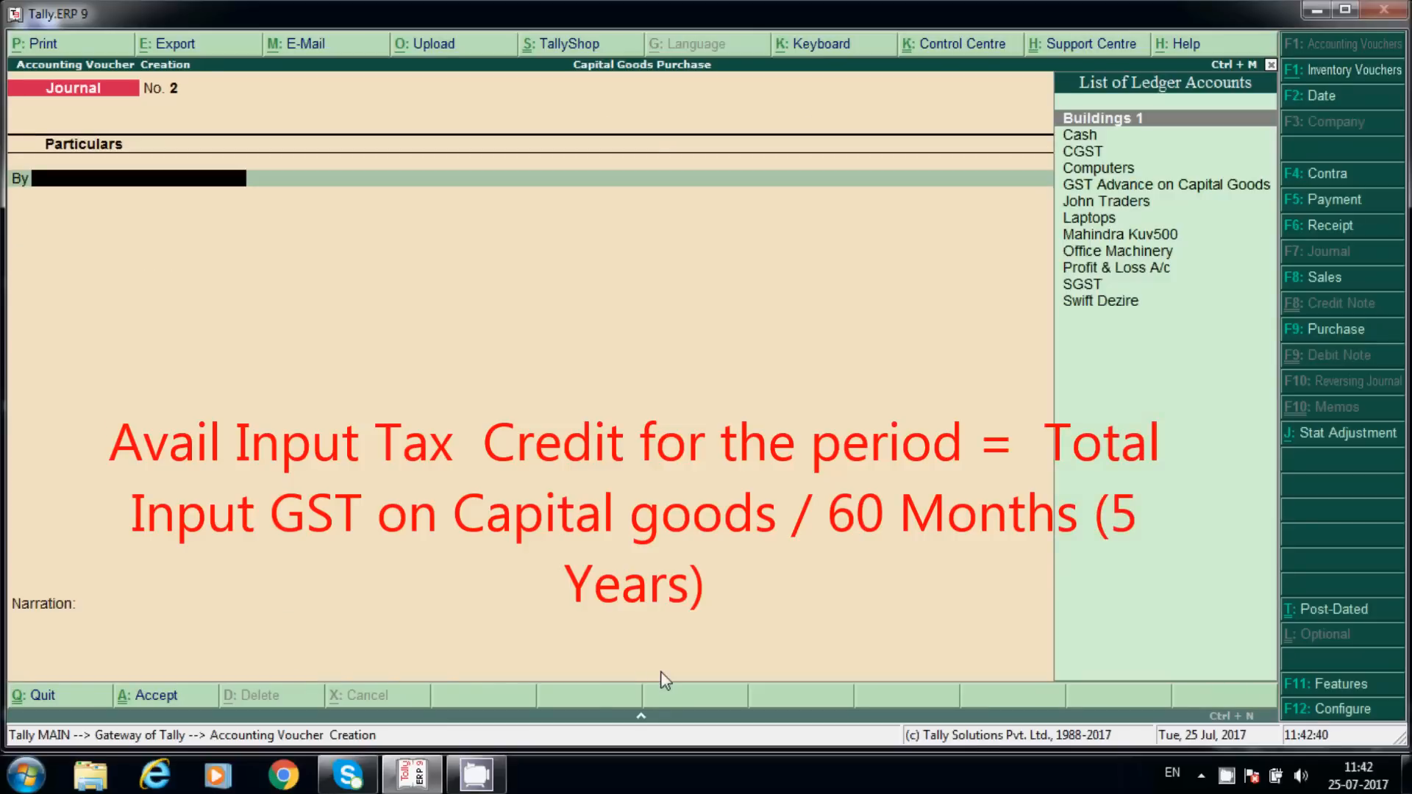
key(Escape)
key(Escape)
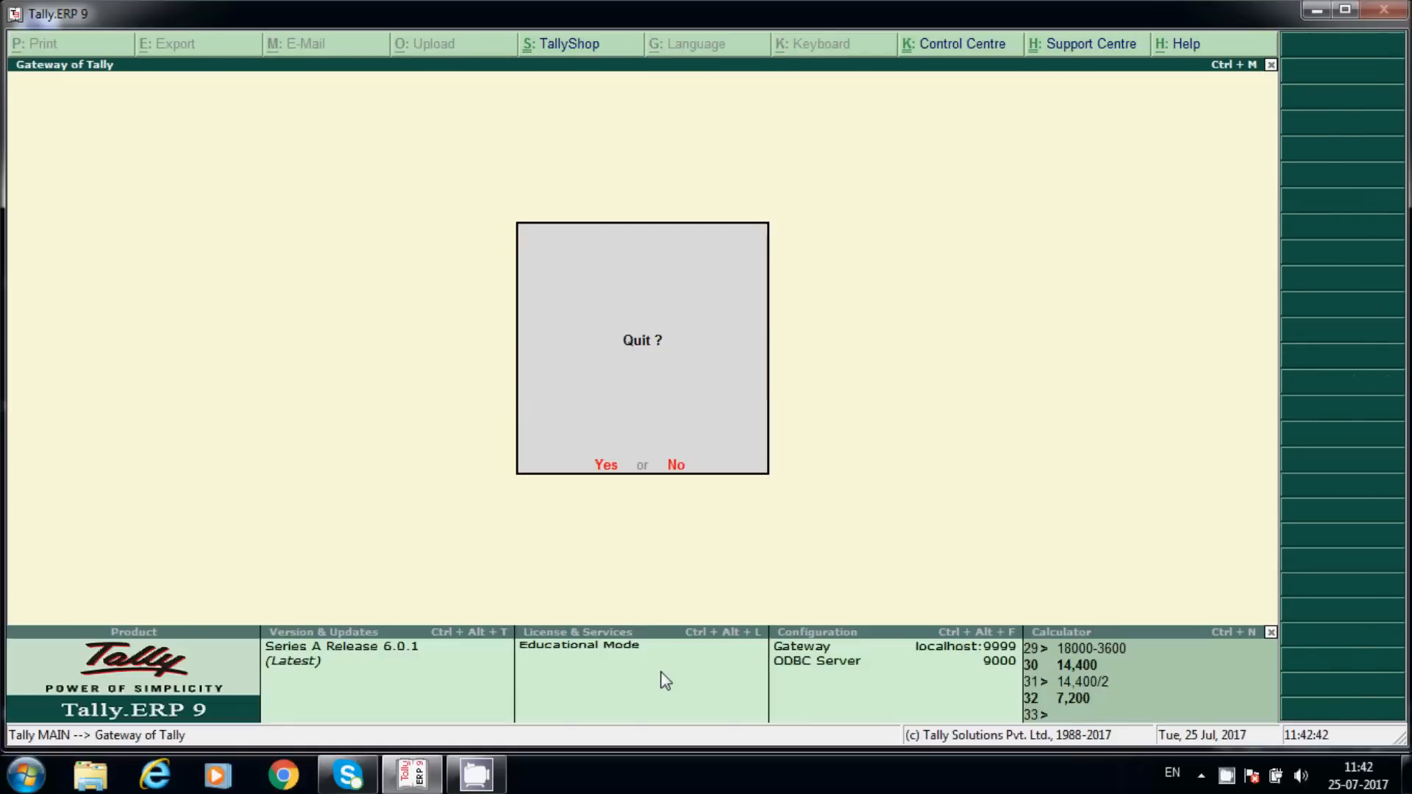
key(n)
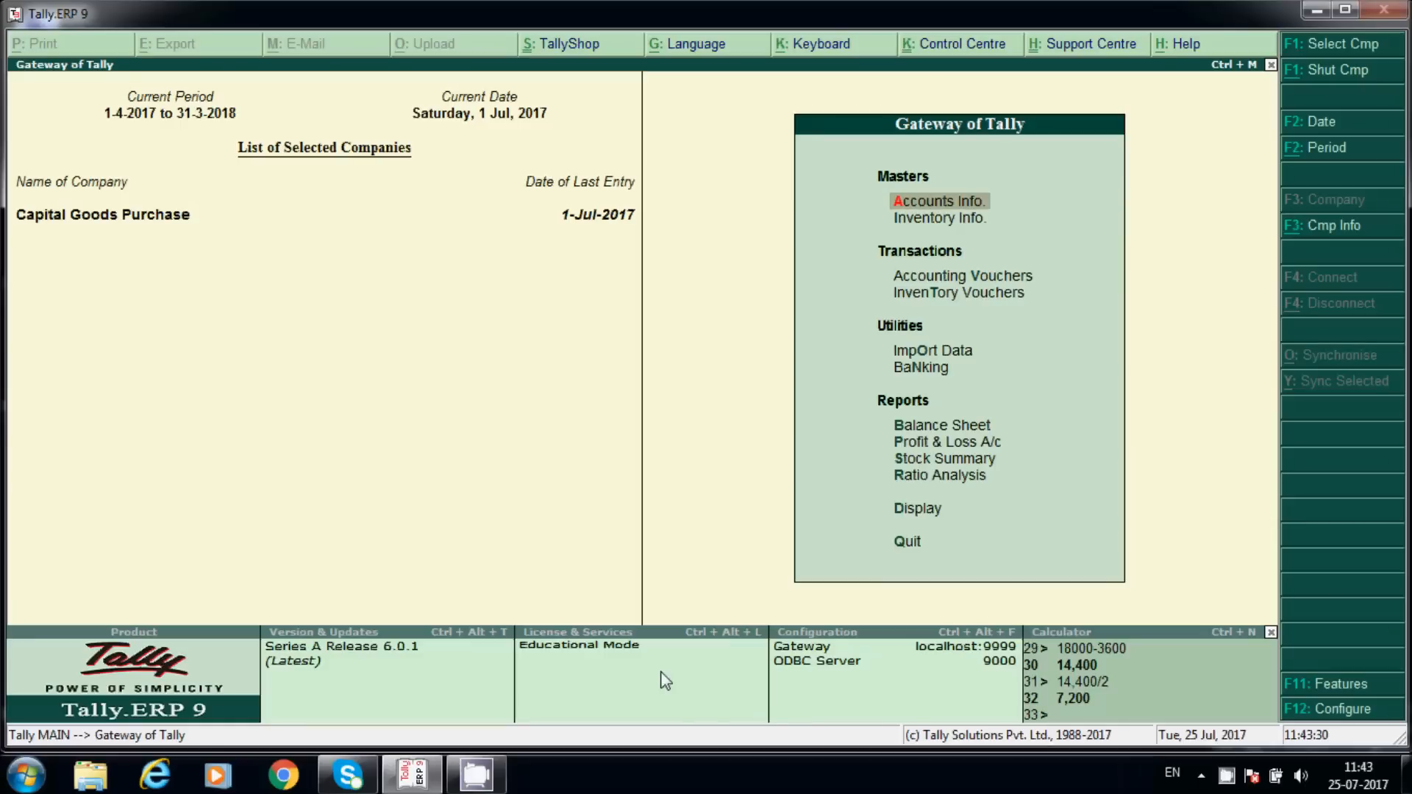
- Open the Balance Sheet and examine the CGST and SGST balances in Duties & Taxes under Current Liabilities
key(b)
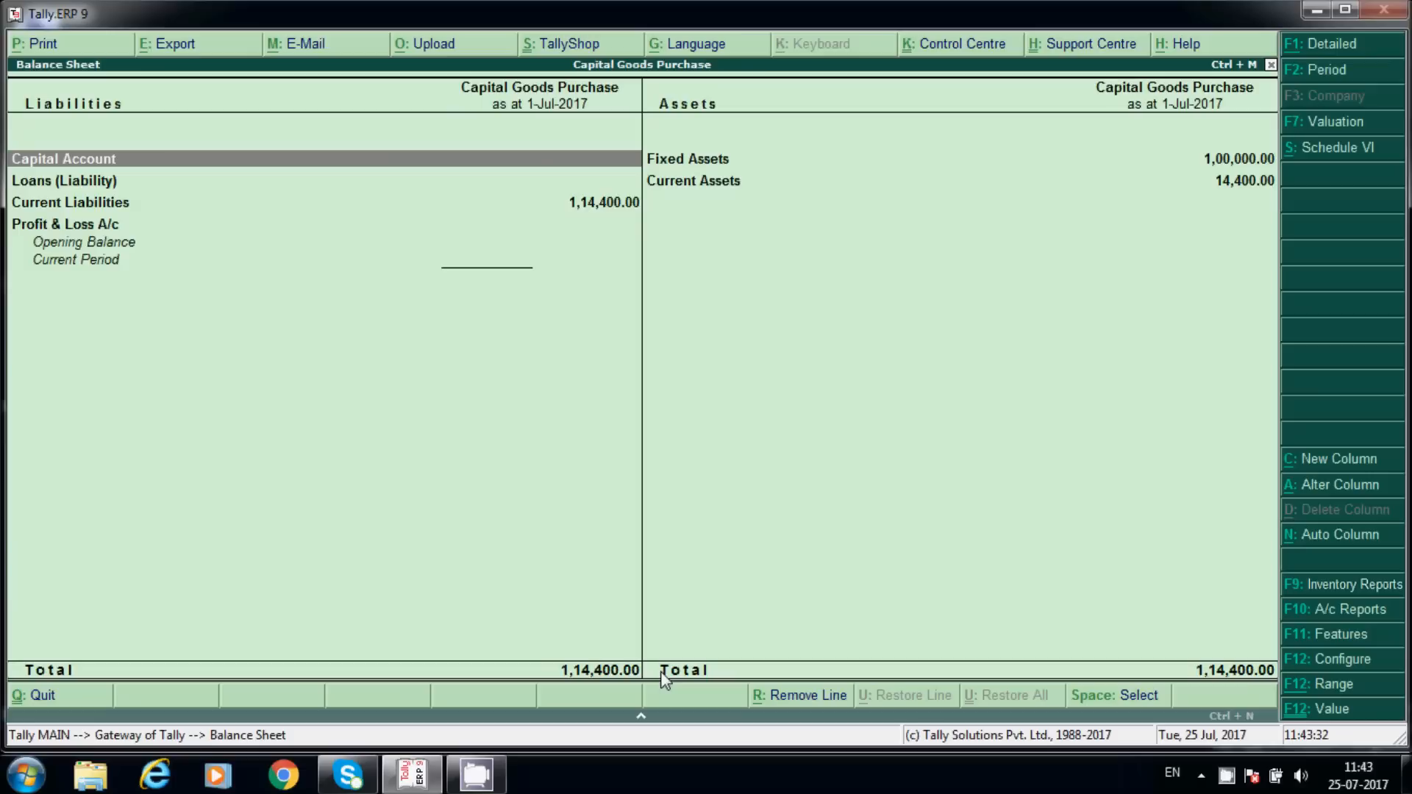
key(Down)
key(Down)
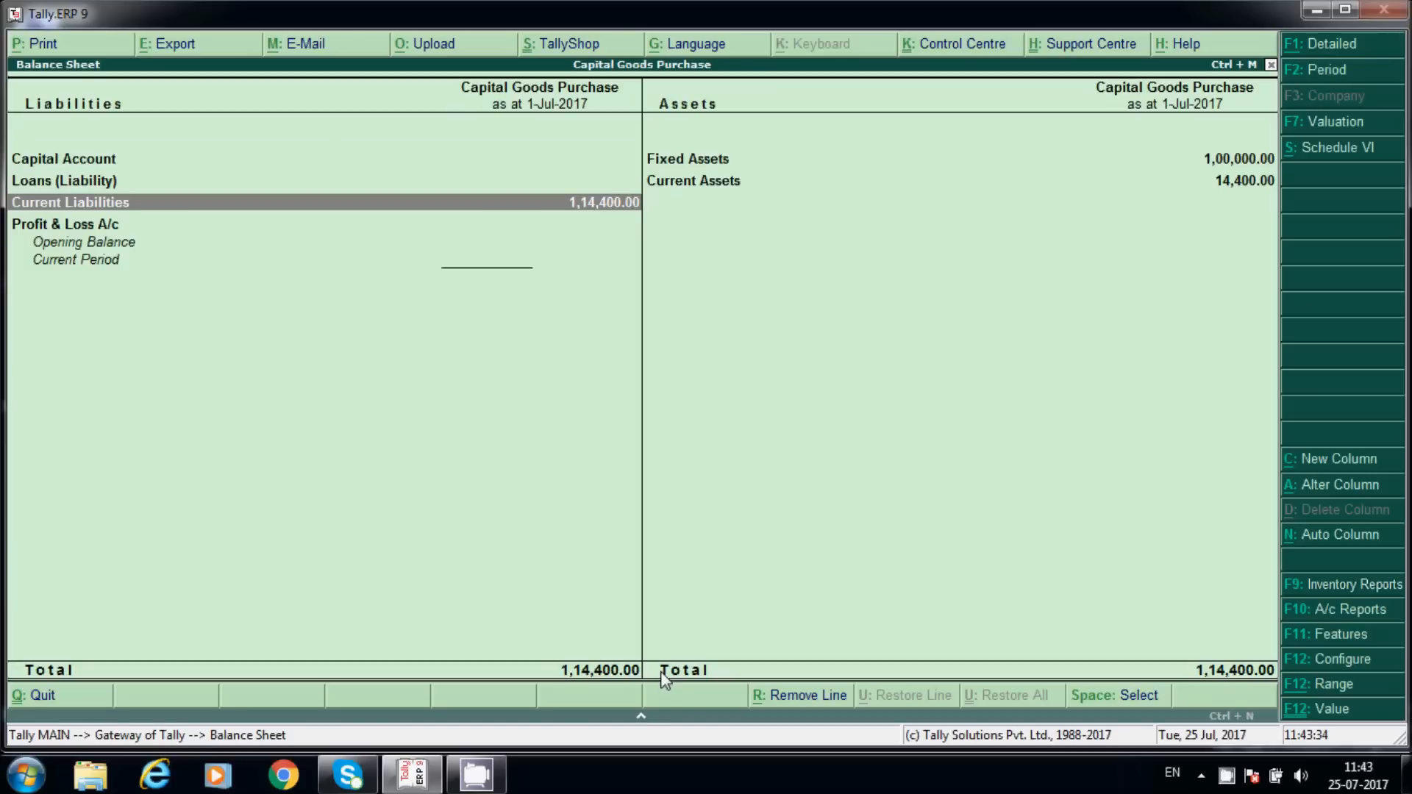
key(Return)
key(Down)
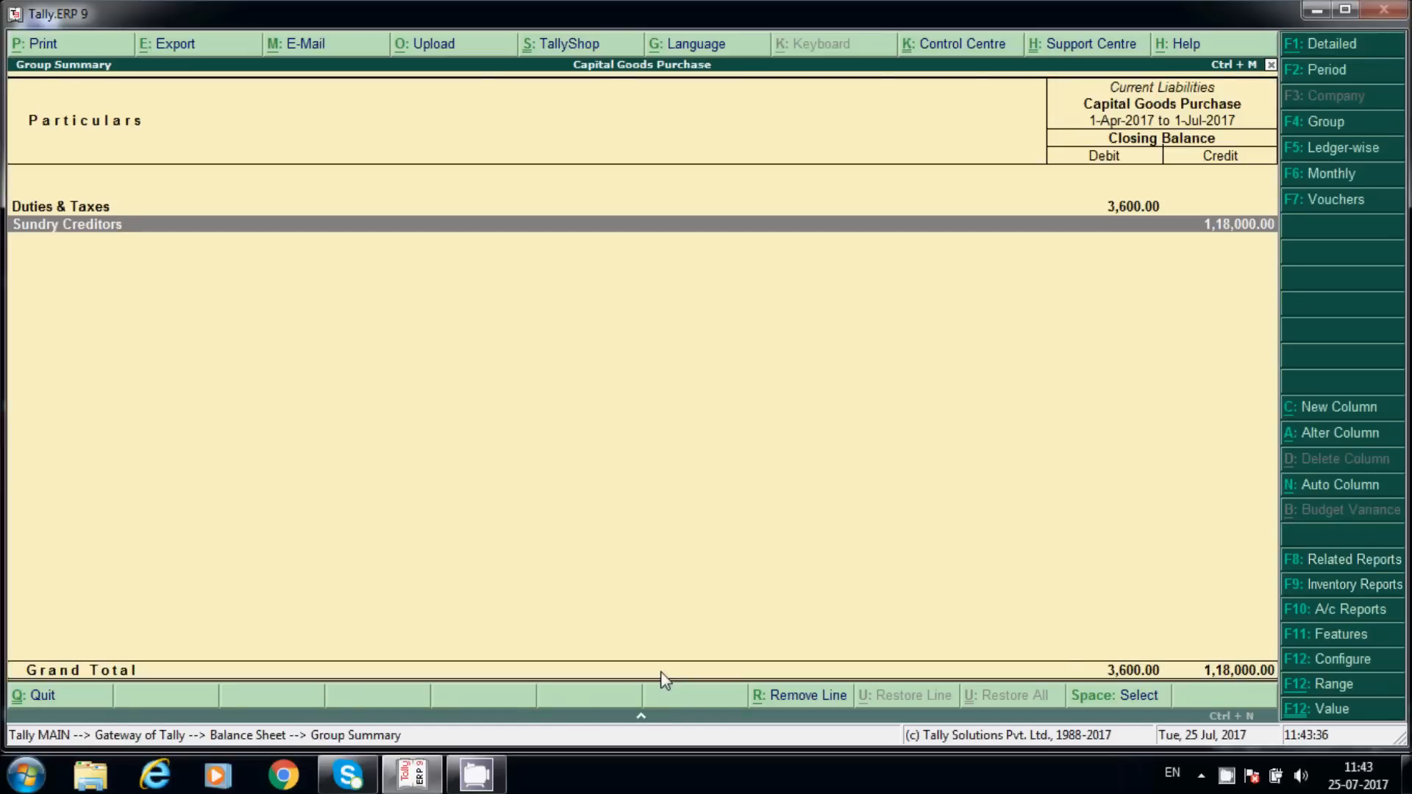
key(Up)
key(Return)
key(Down)
key(Up)
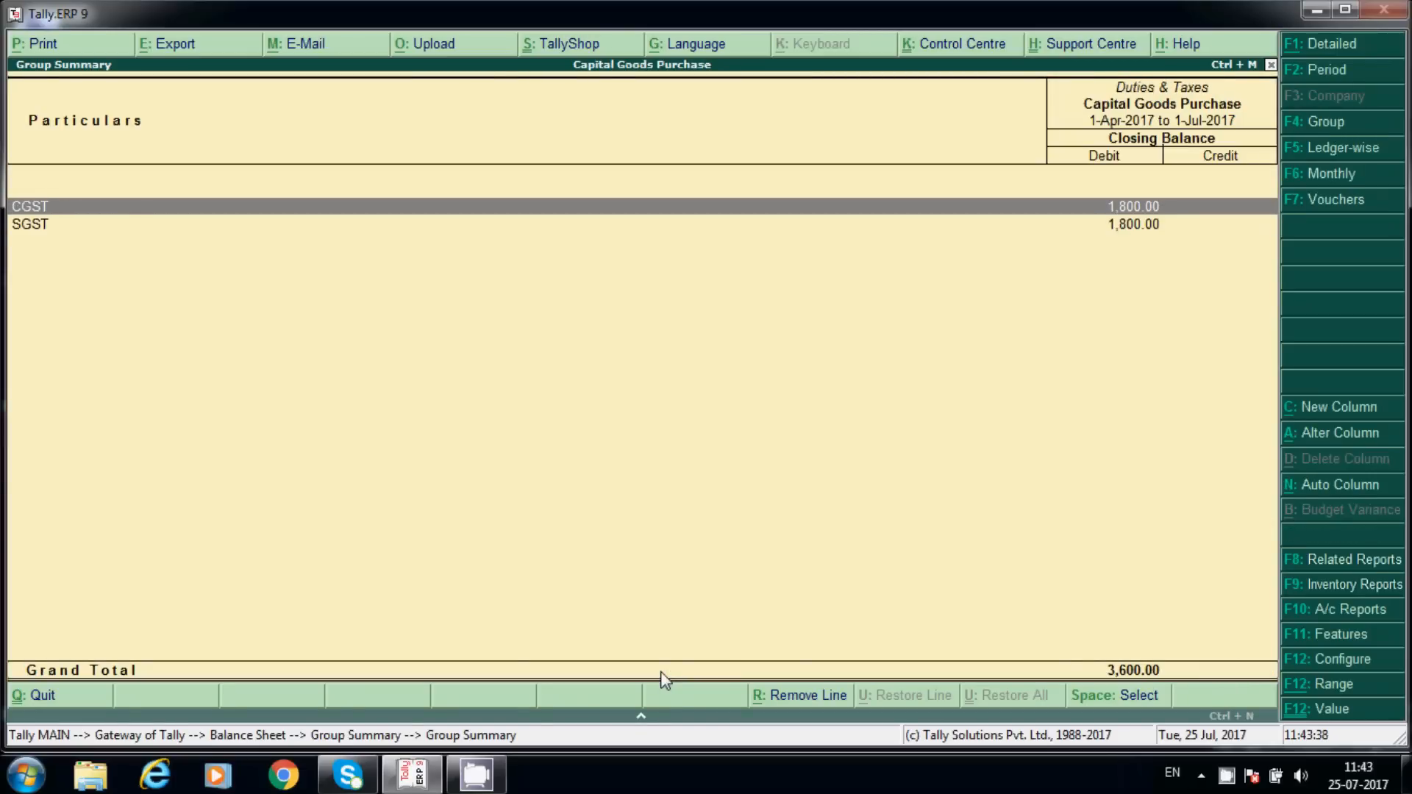
key(Down)
key(Up)
key(Down)
key(Up)
key(Down)
key(Escape)
key(Escape)
- Open the July vouchers of the GST Advance on Capital Goods ledger from Current Assets in the Balance Sheet
key(Right)
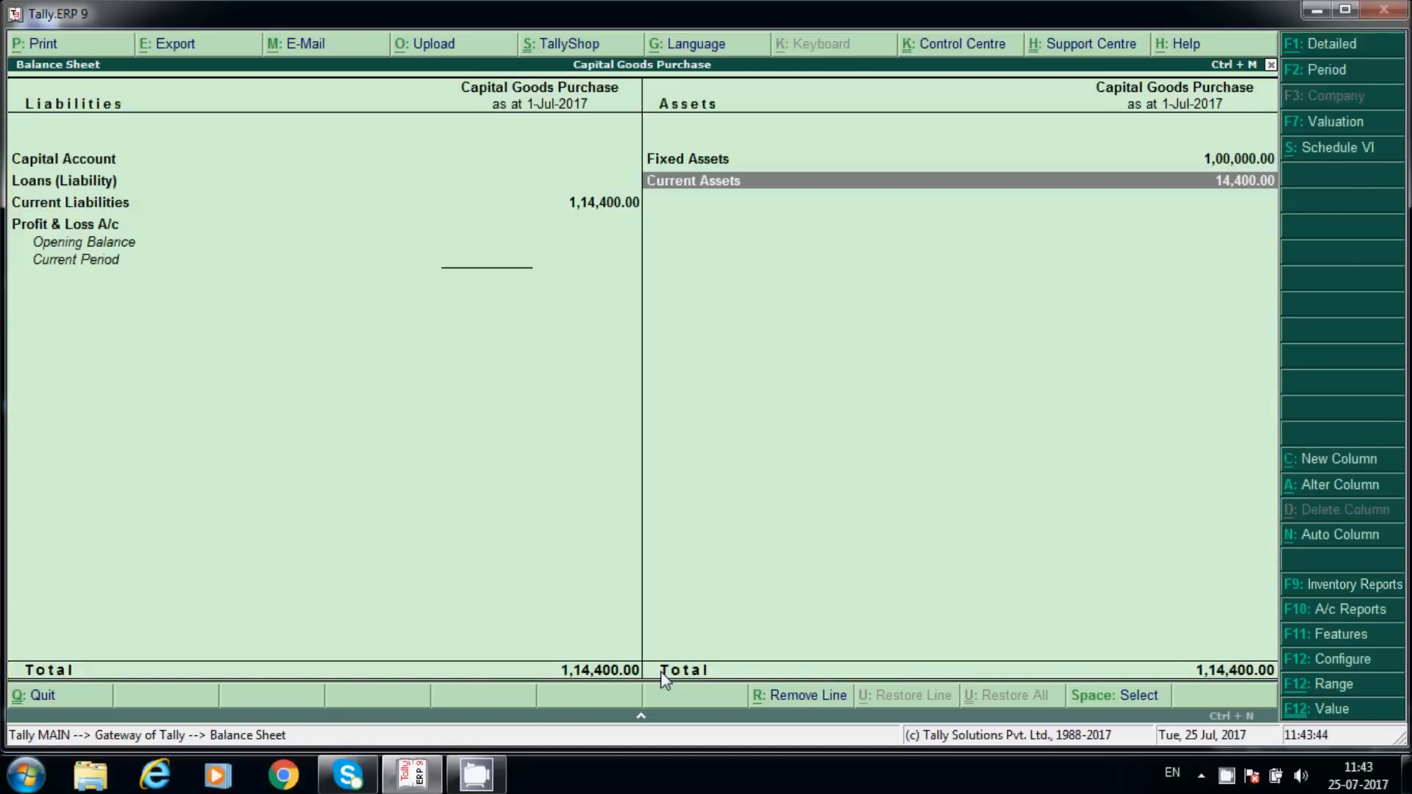
key(Return)
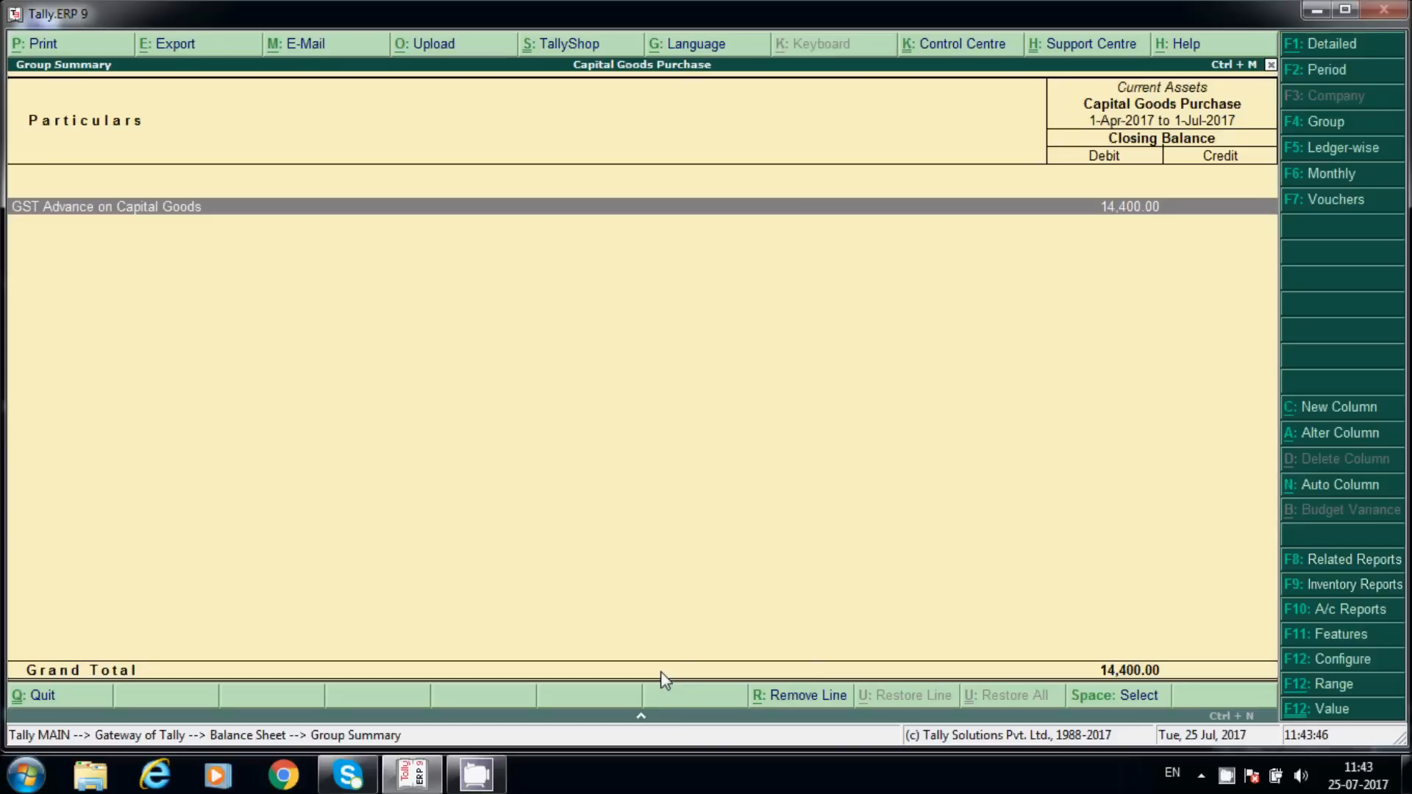
key(Return)
key(Down)
key(Up)
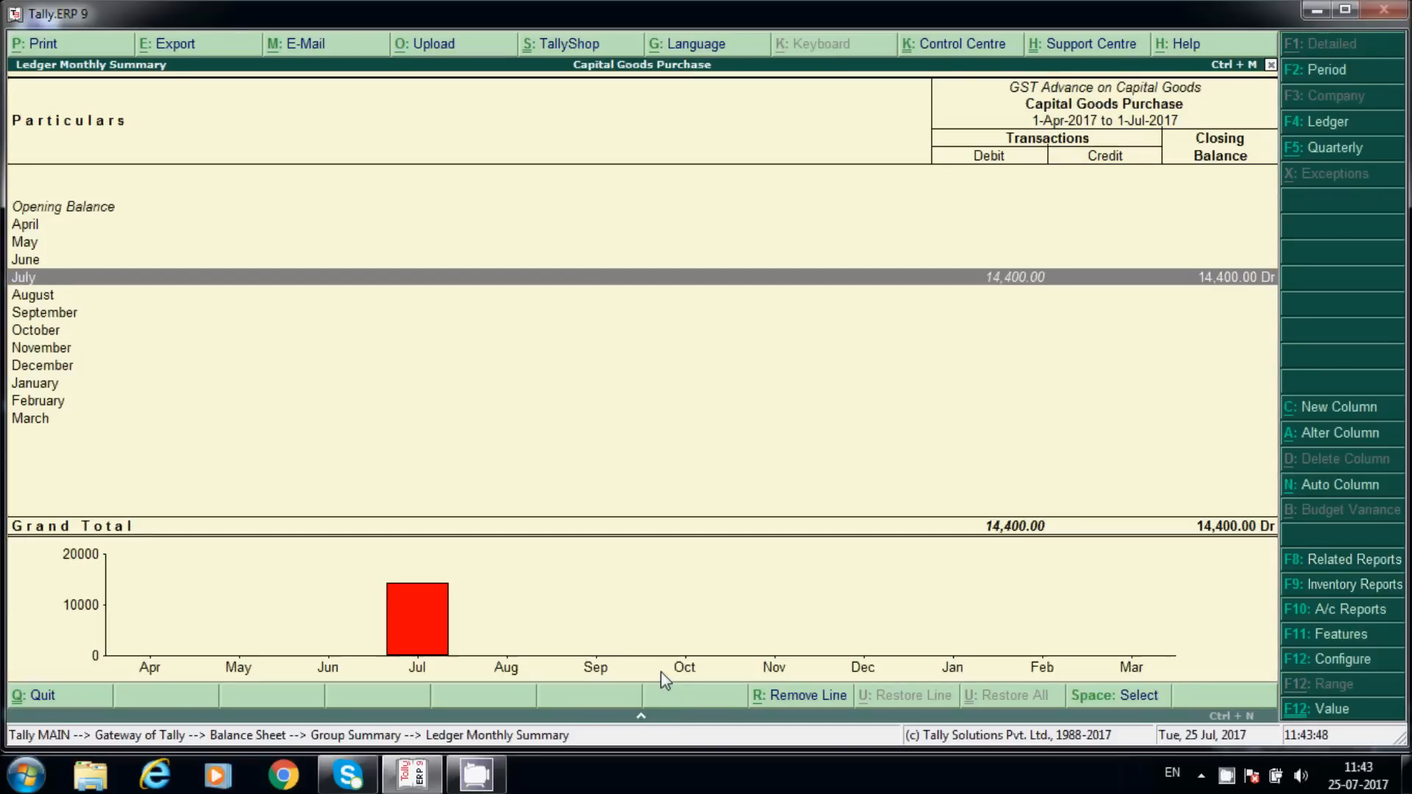
key(Return)
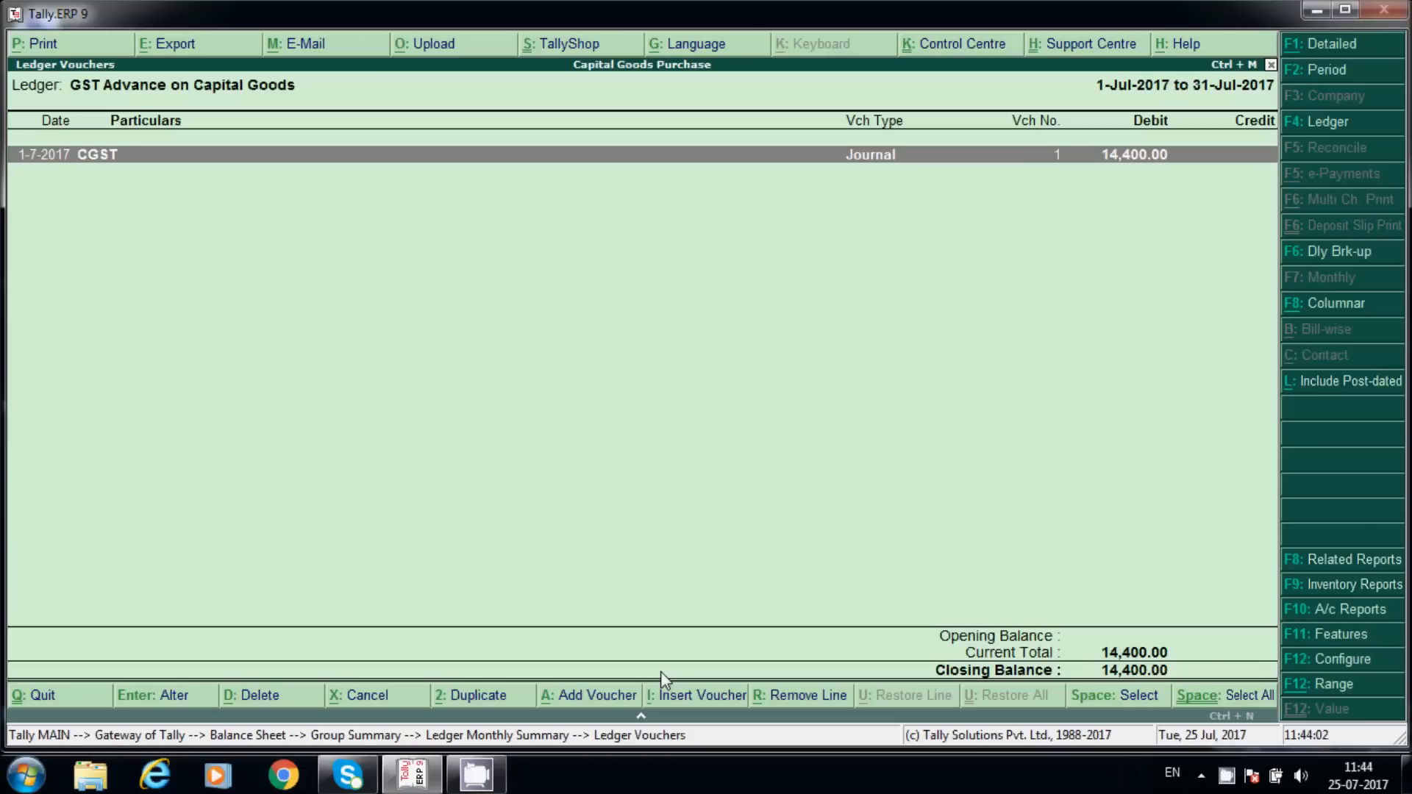
- Calculate 3600*5 in the built-in calculator and go back to the Balance Sheet
key(ctrl+n)
text(36)
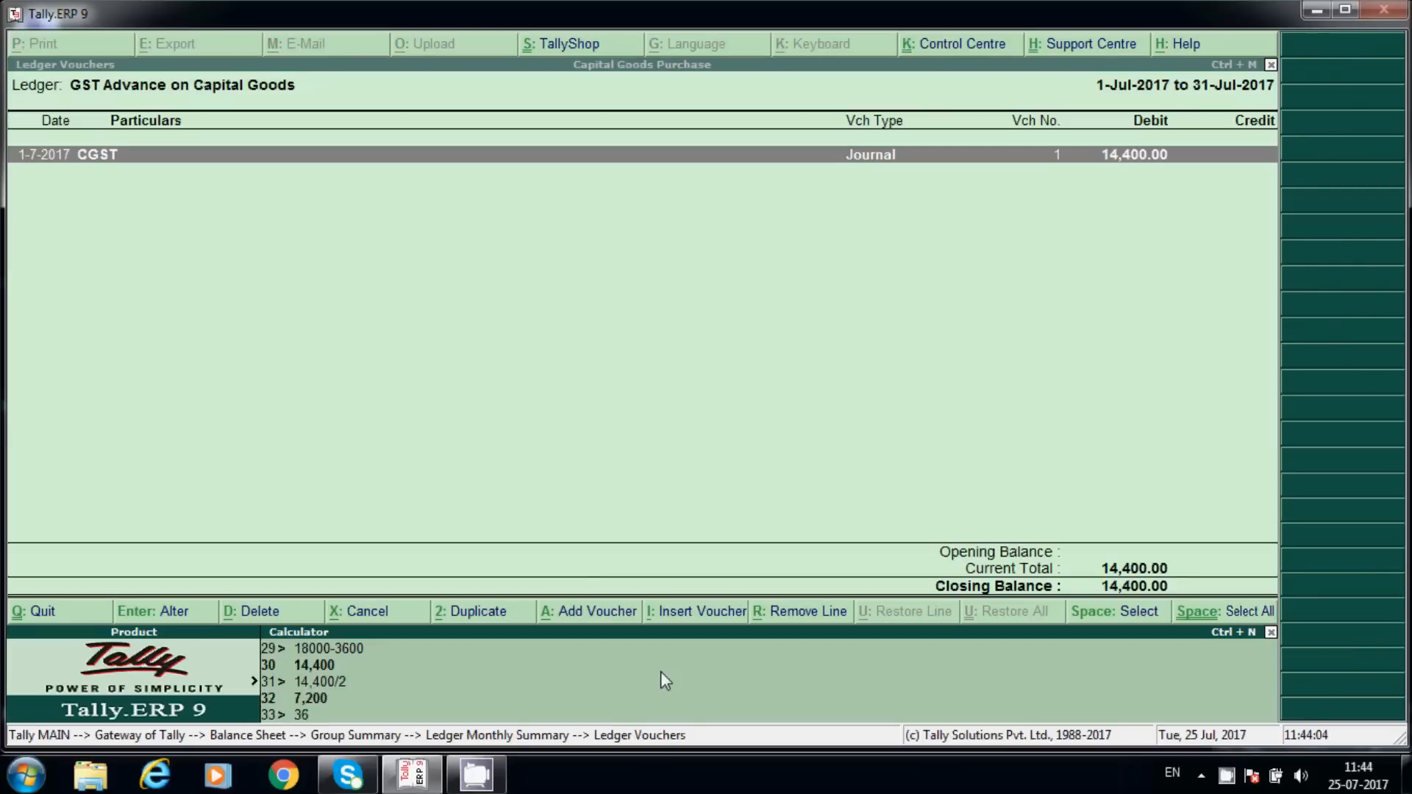
text(00*5)
key(Return)
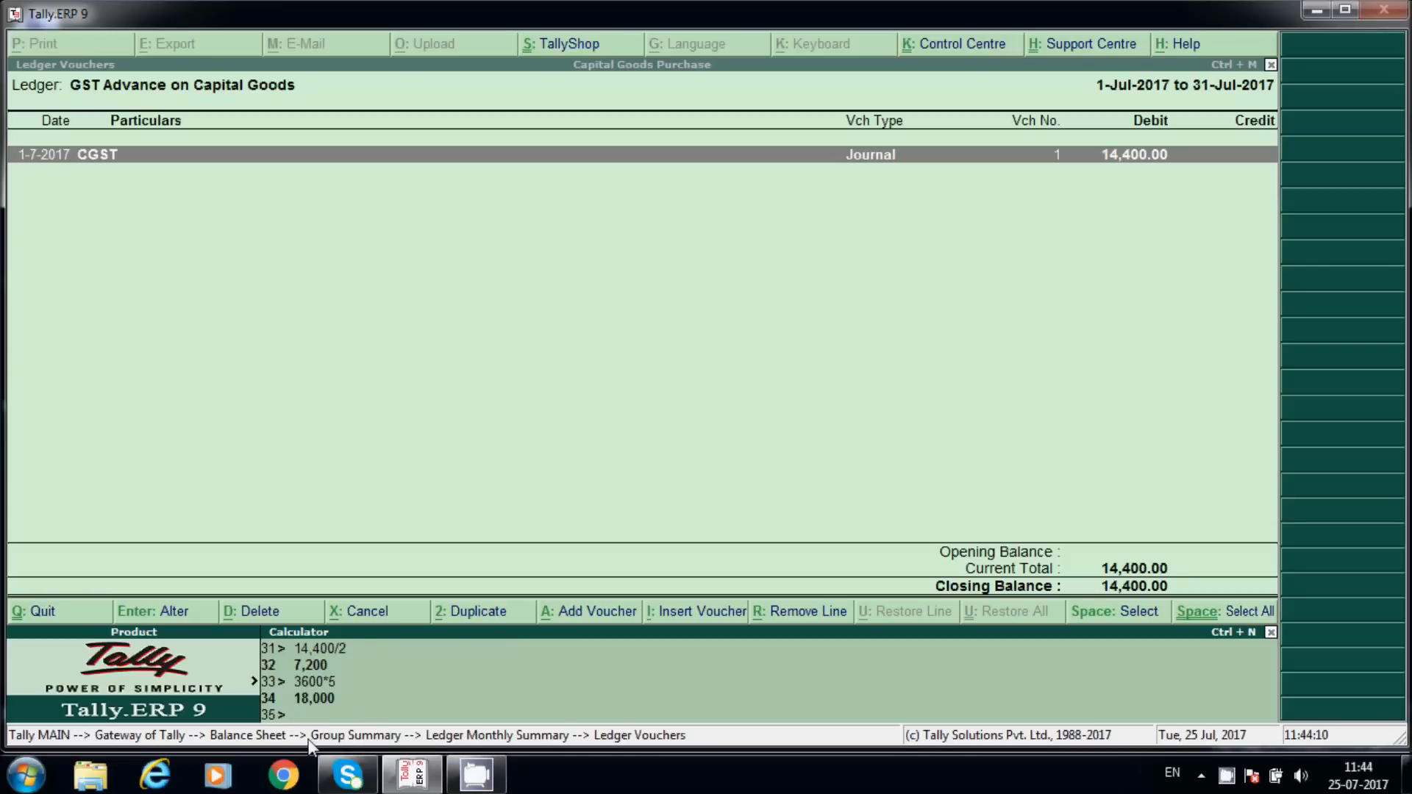
key(ctrl+m)
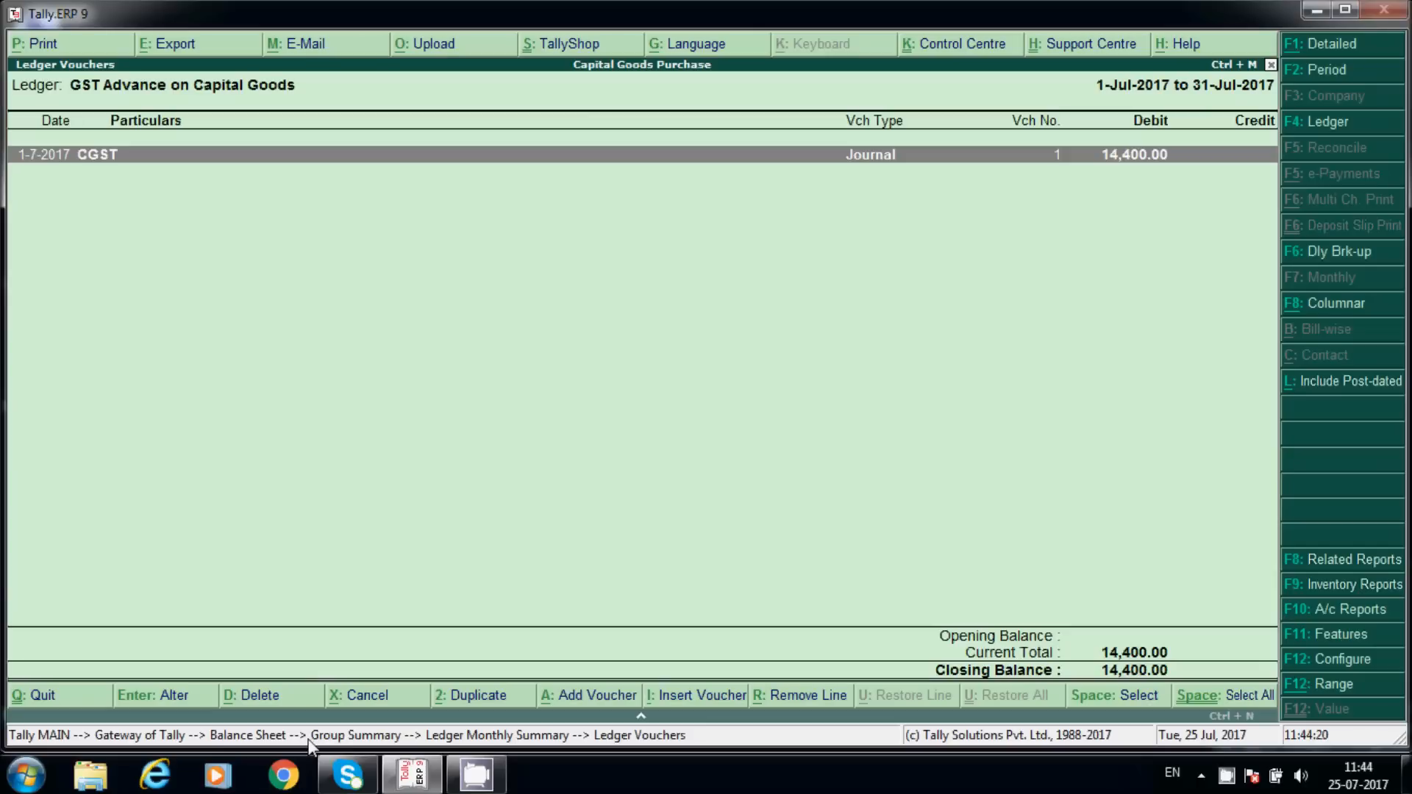
key(Escape)
key(Escape)
key(Escape)
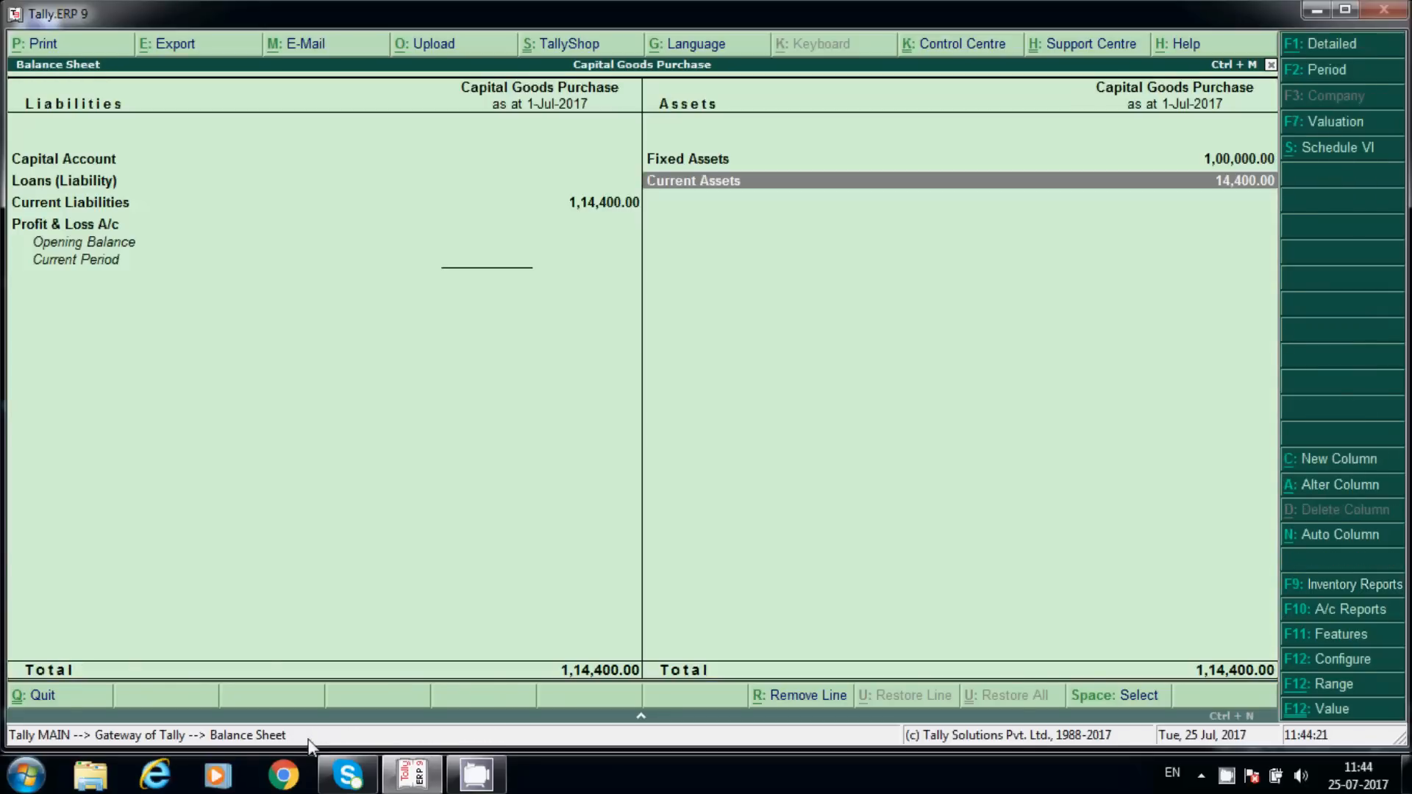
key(Escape)
key(Return)
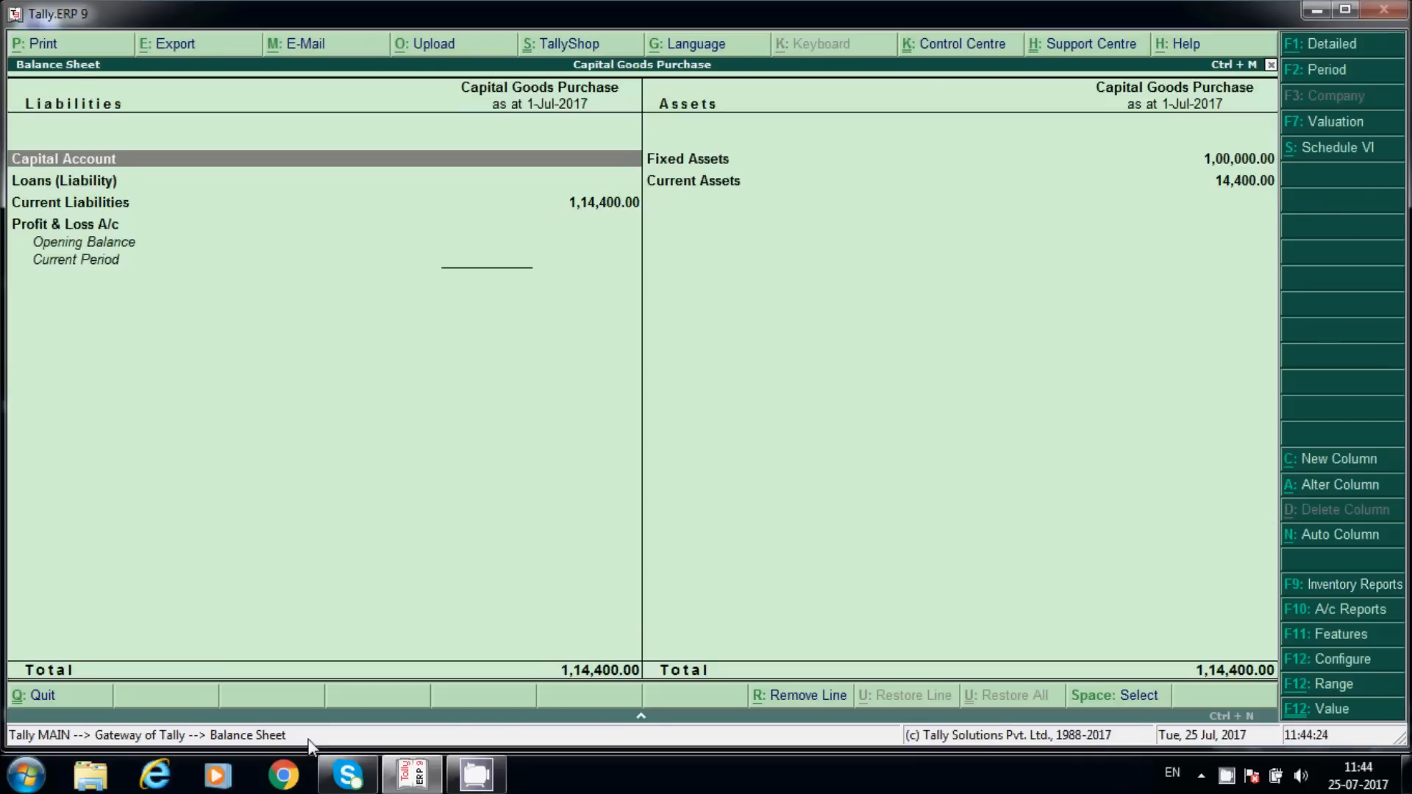
- Open the GSTR-2 report from the GST statutory reports in table-wise view and go to the ITC Reversal row
key(Escape)
key(d)
key(Down)
key(Down)
key(Down)
key(Down)
key(Down)
key(Down)
key(Return)
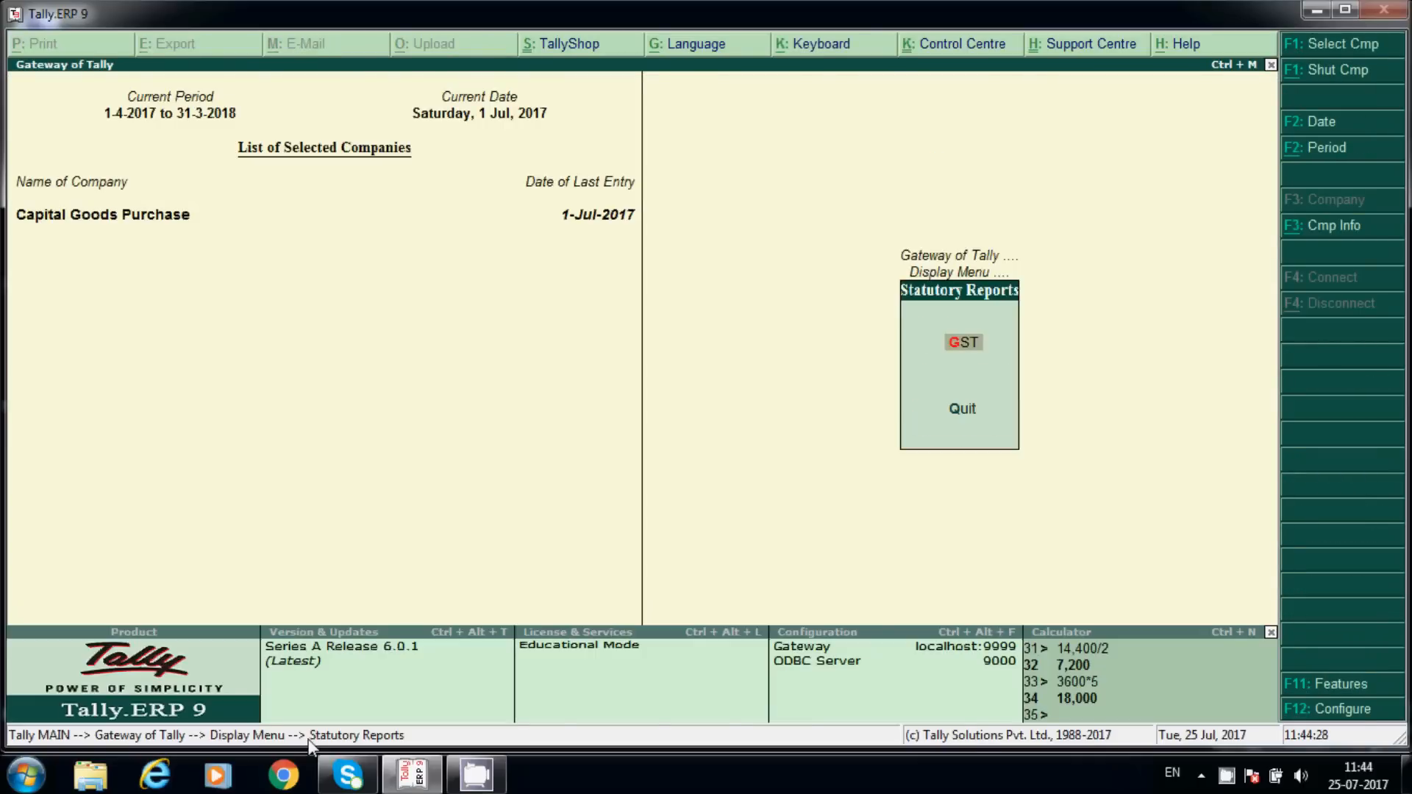
key(Return)
key(Down)
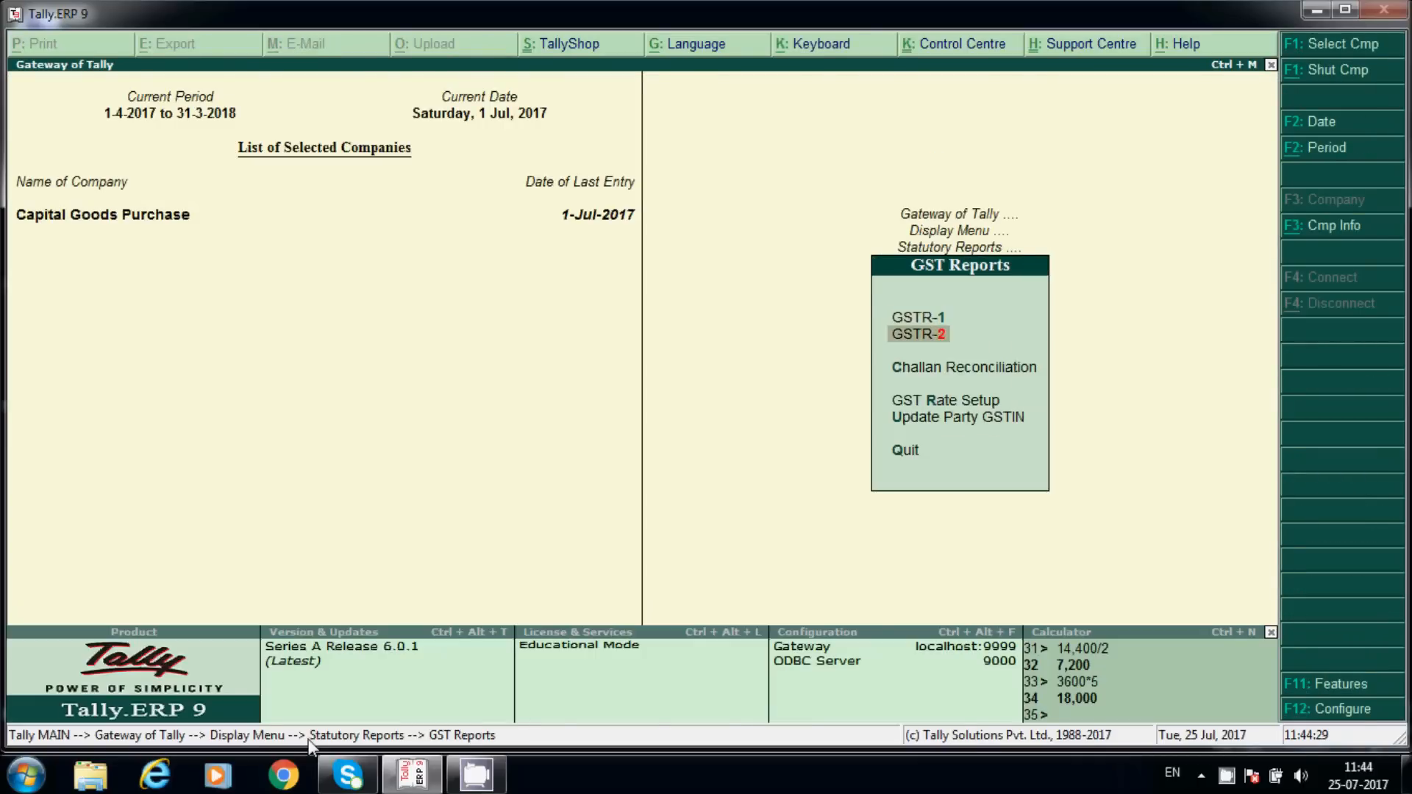
key(Return)
key(Down)
key(End)
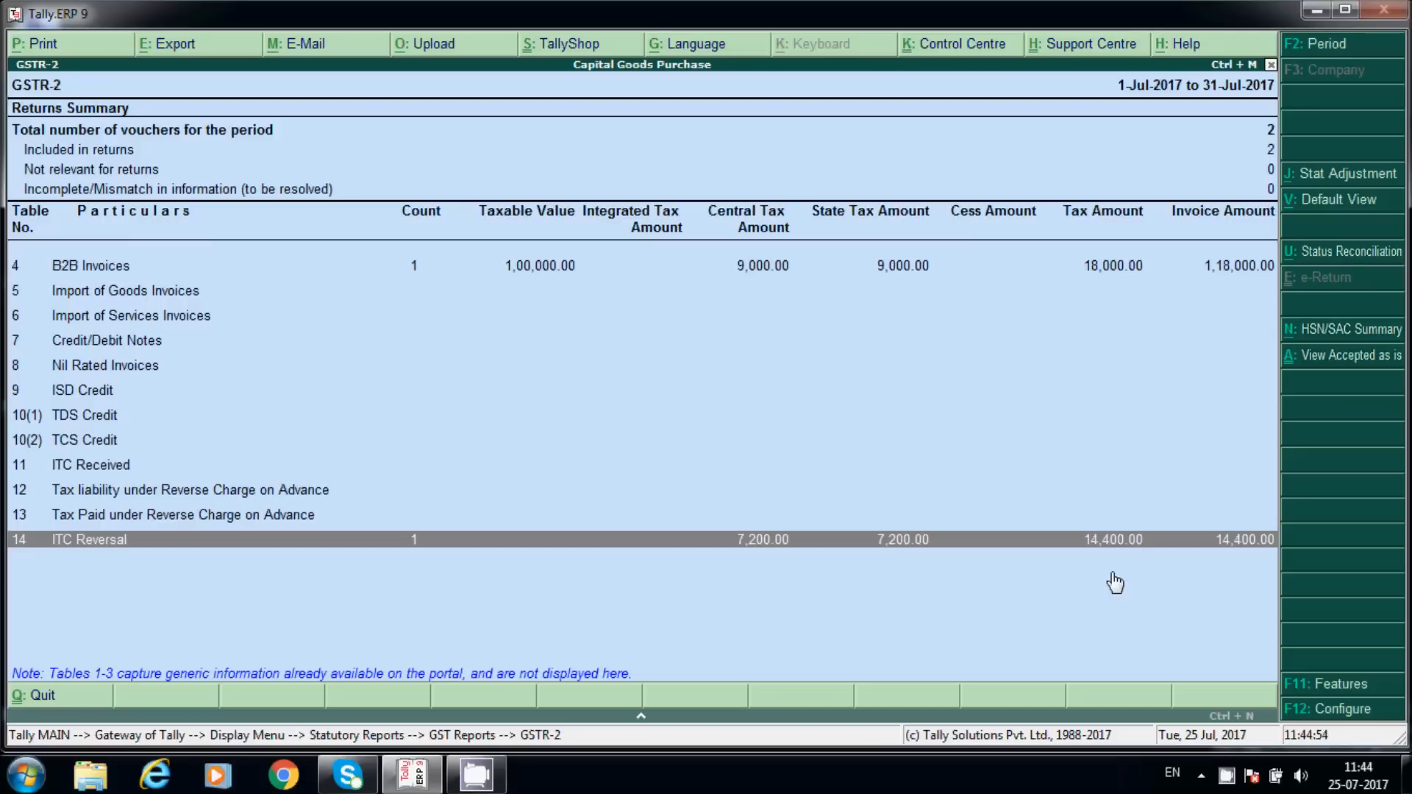
- Review the GSTR-2 tables from ITC Reversal up to B2B Invoices and close the report
key(Up)
key(Up)
key(Up)
key(Up)
key(Up)
key(Up)
key(Up)
key(Up)
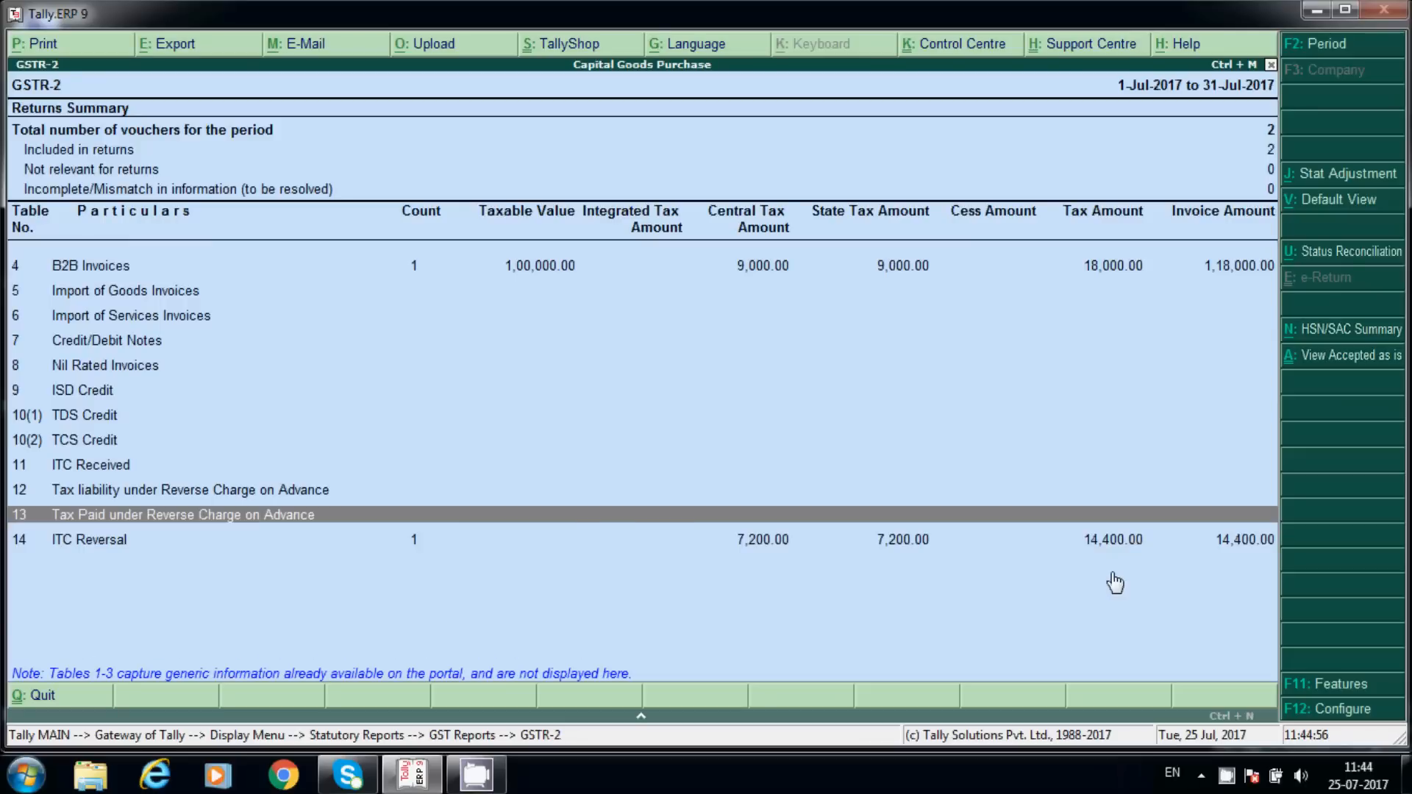
key(Up)
key(Up)
key(Up)
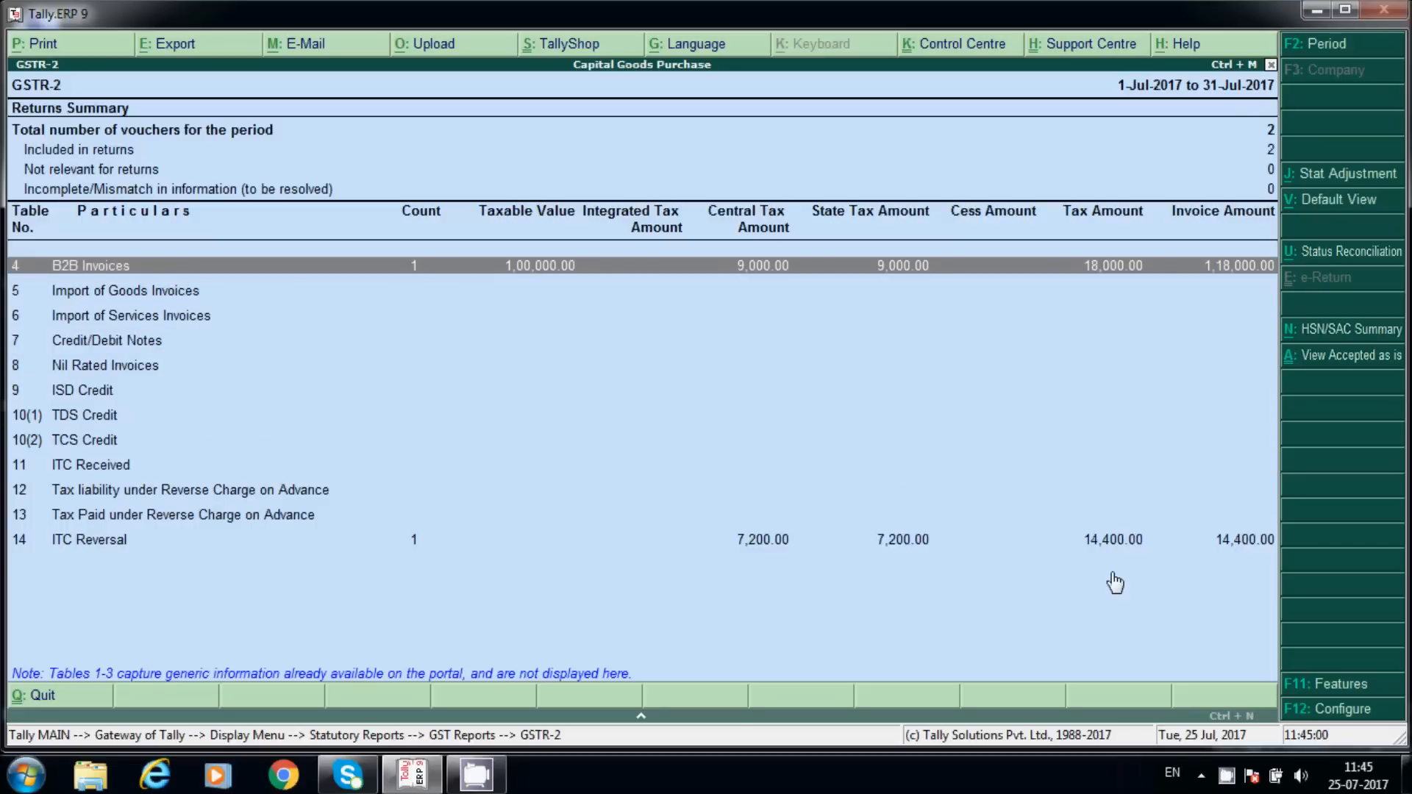
key(Escape)
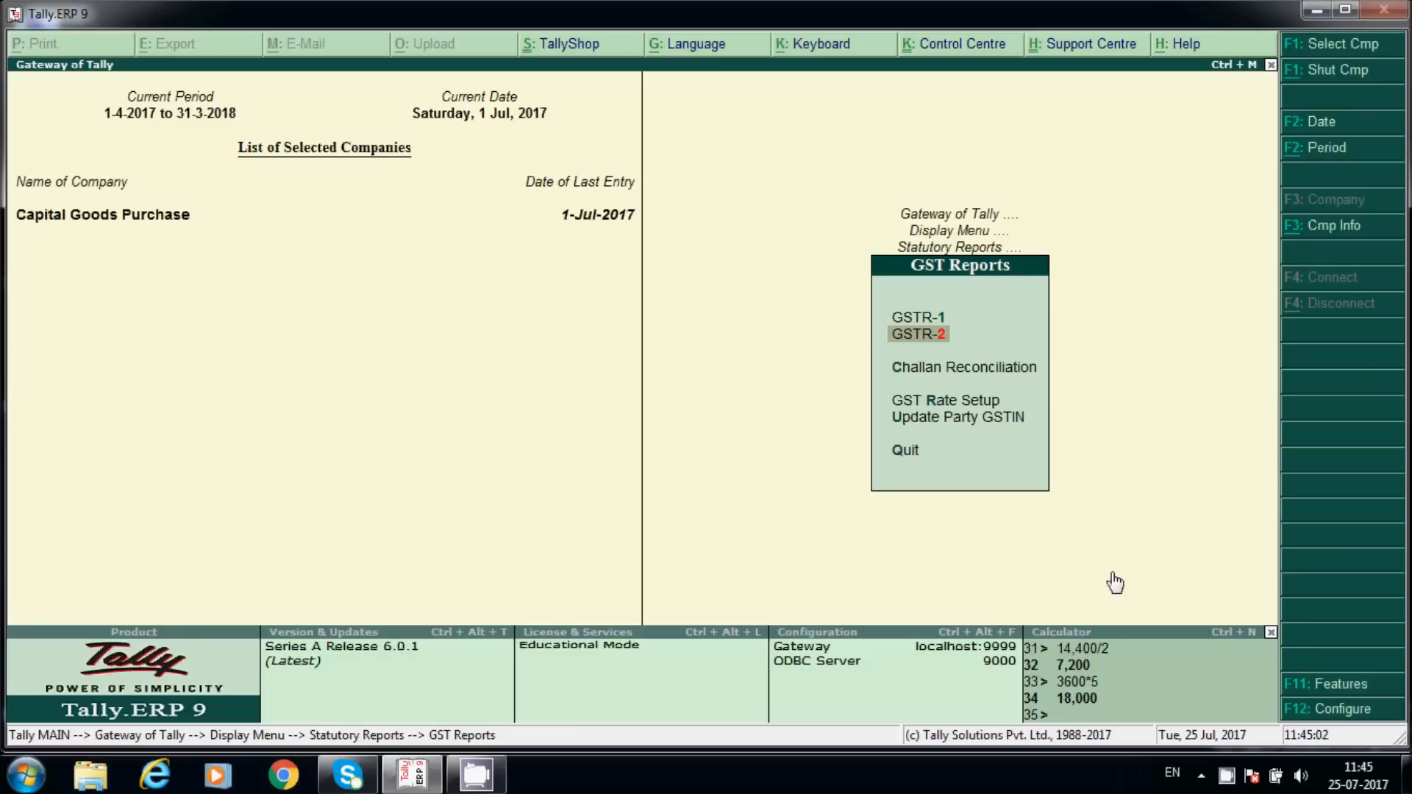
key(Escape)
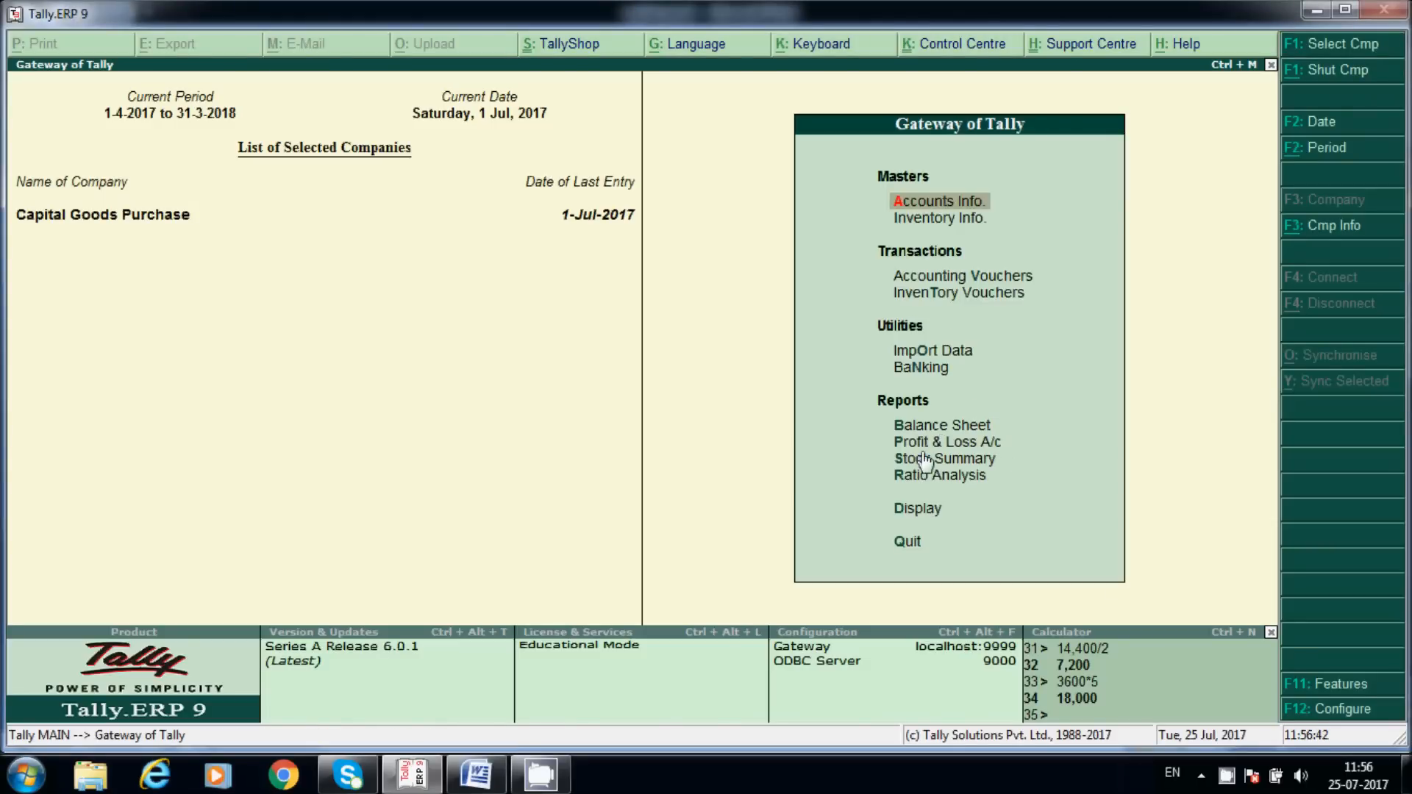
- Open the Balance Sheet and view the GST Advance on Capital Goods balance under Current Assets
click(944, 424)
key(Return)
key(Down)
key(Down)
key(Right)
key(Up)
key(Down)
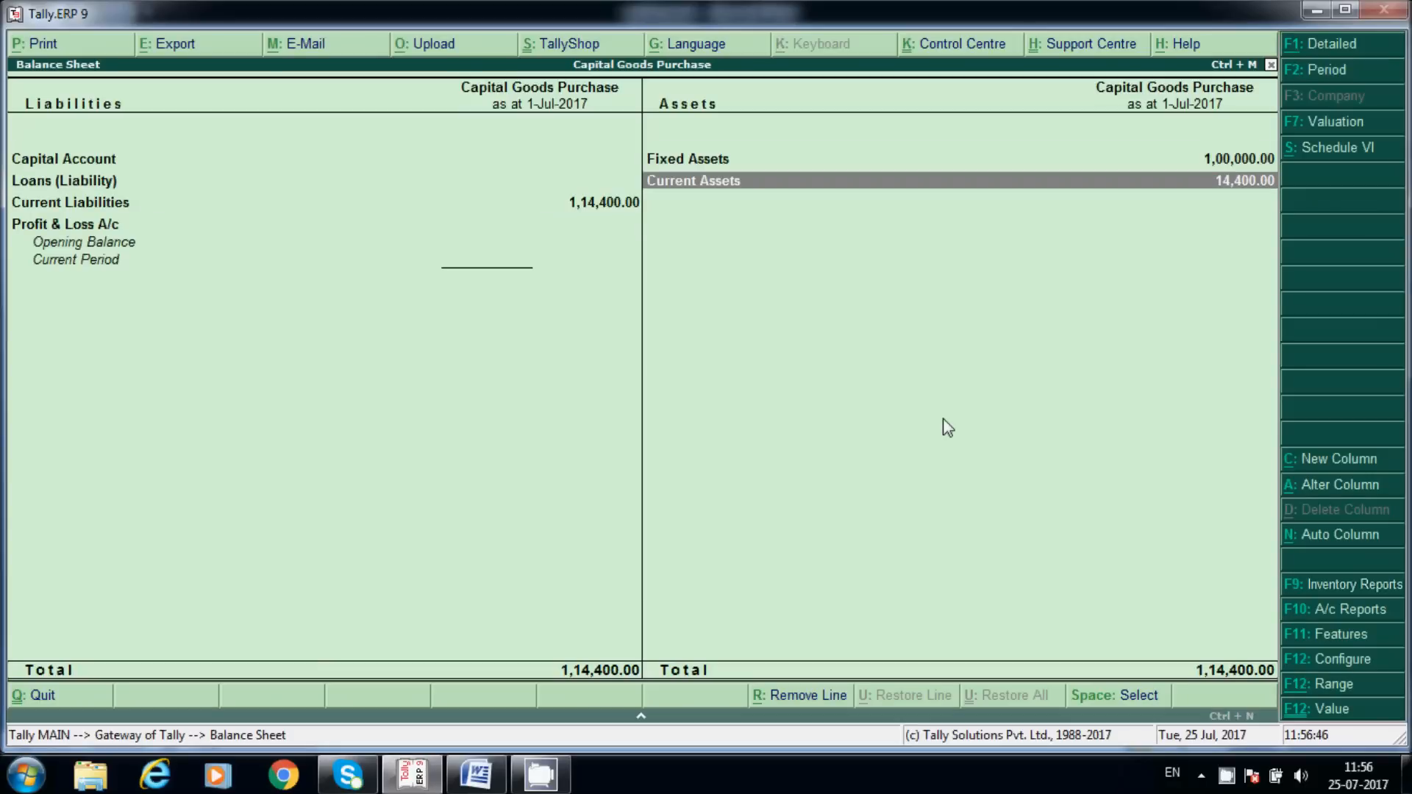
key(Return)
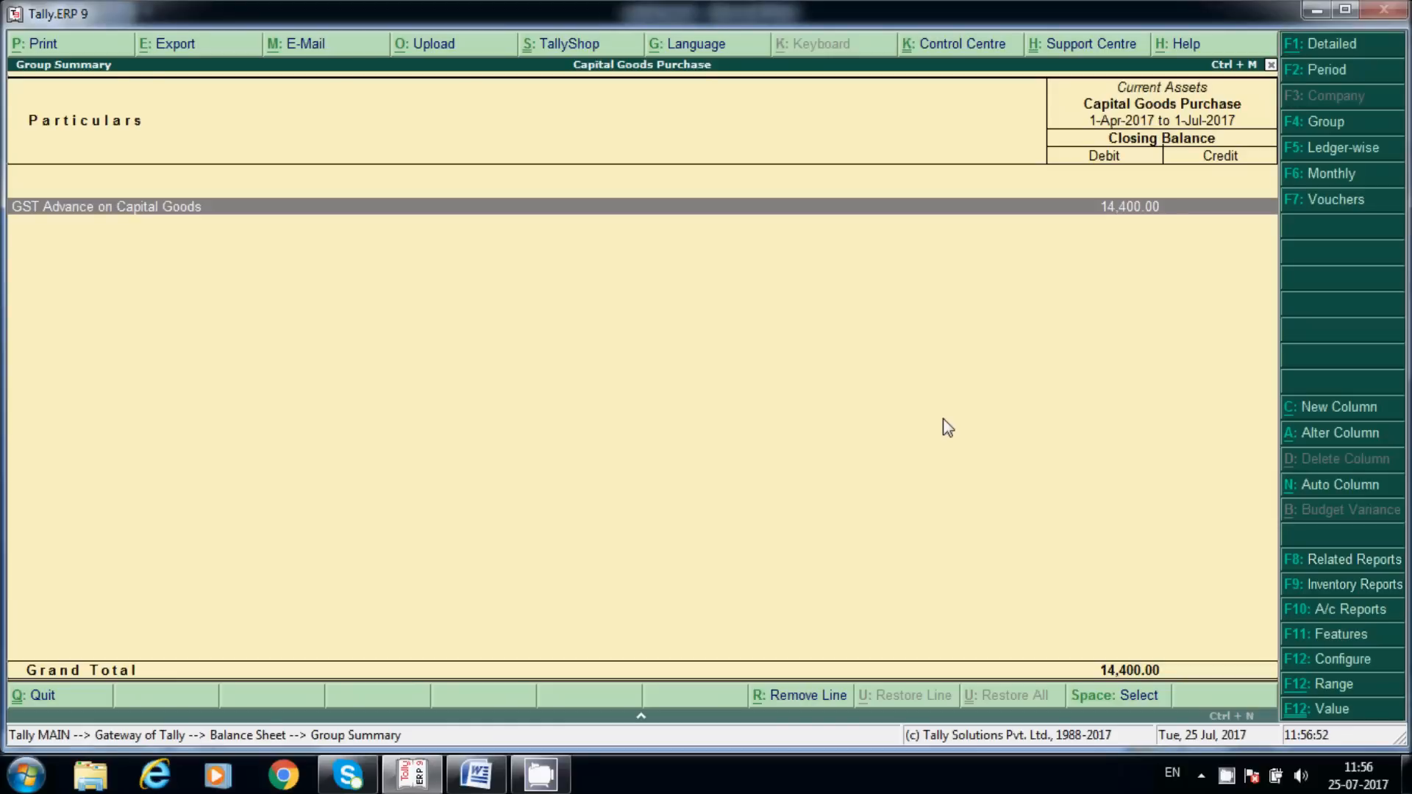
- Calculate 14400/4 in the built-in calculator and dismiss the Windows notification
key(ctrl+n)
text(144)
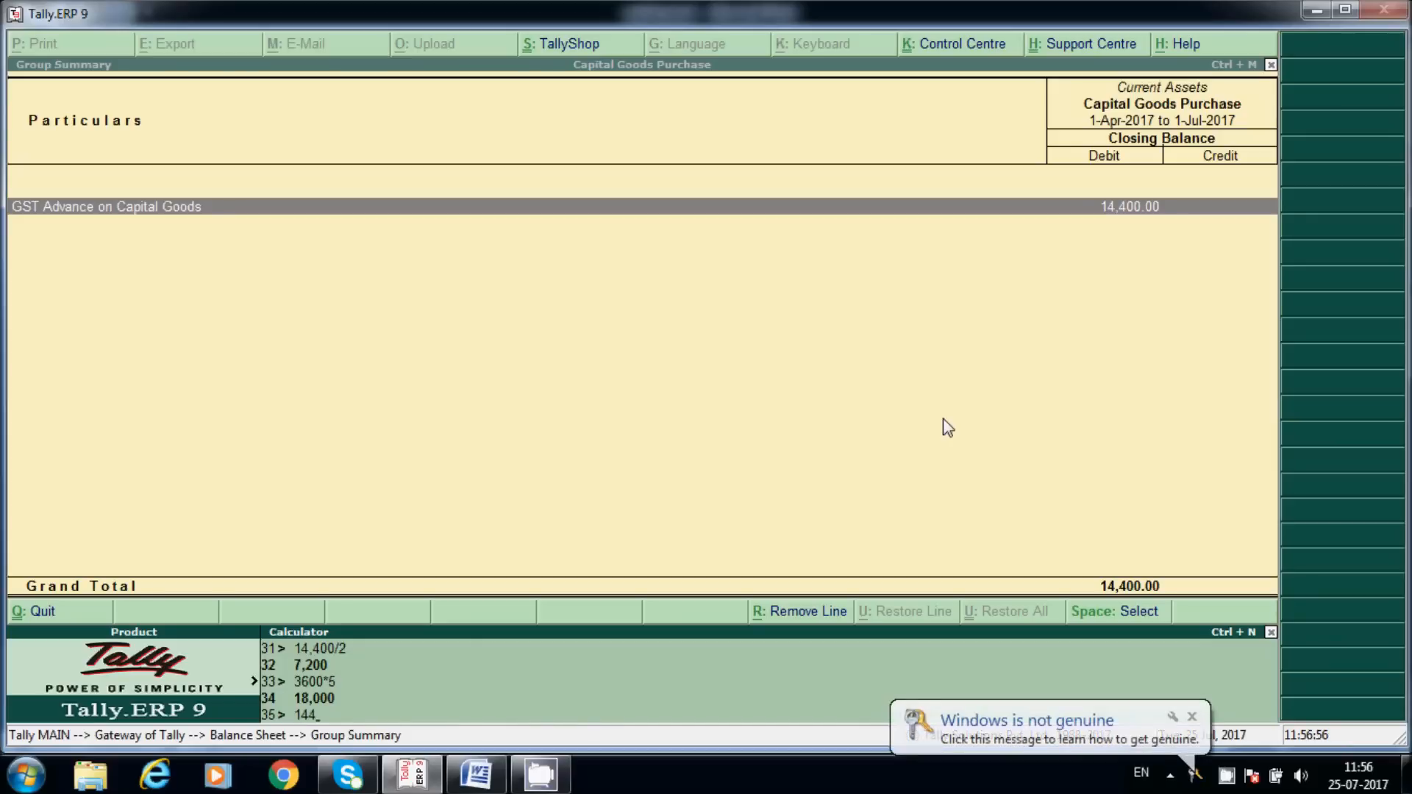
text(00/4)
key(Return)
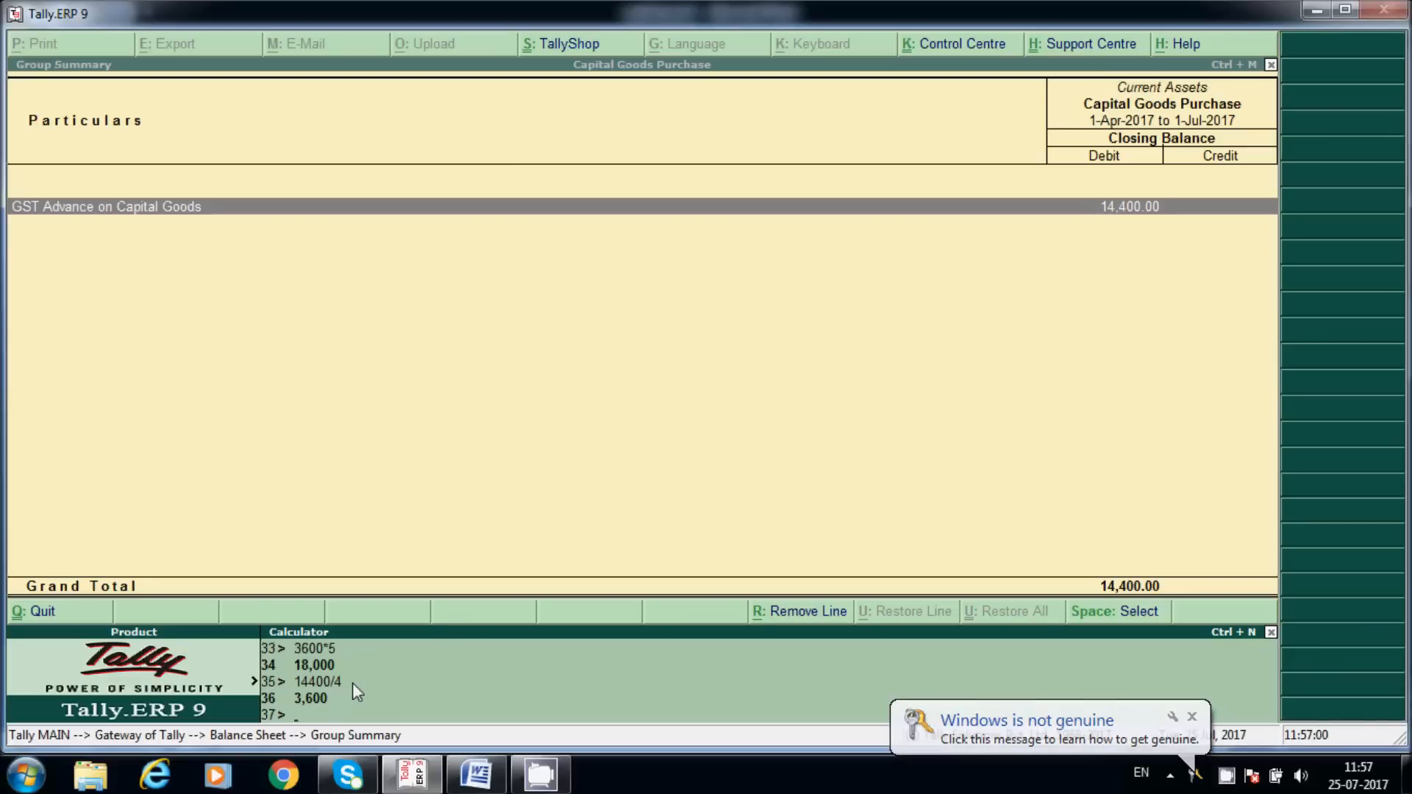
key(ctrl+m)
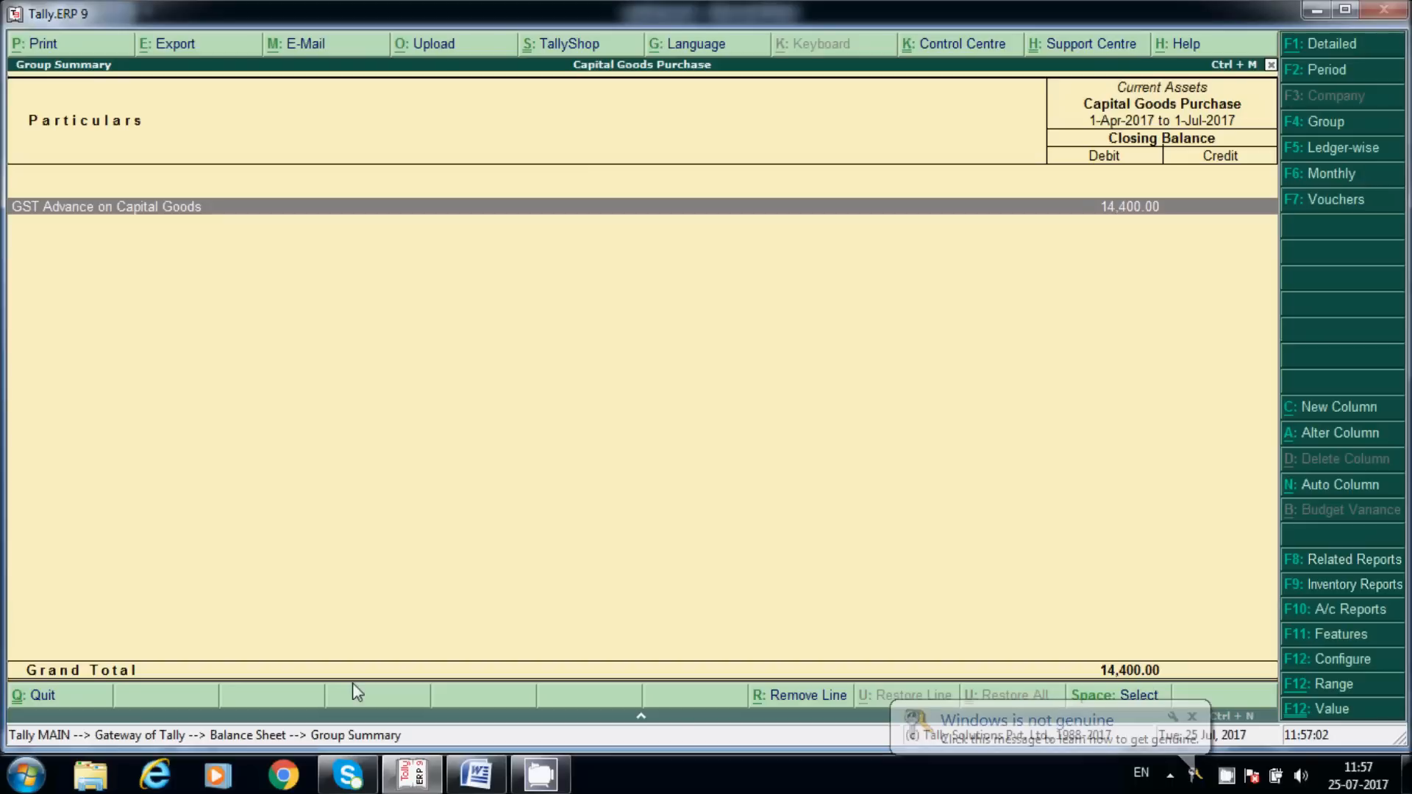
click(1193, 718)
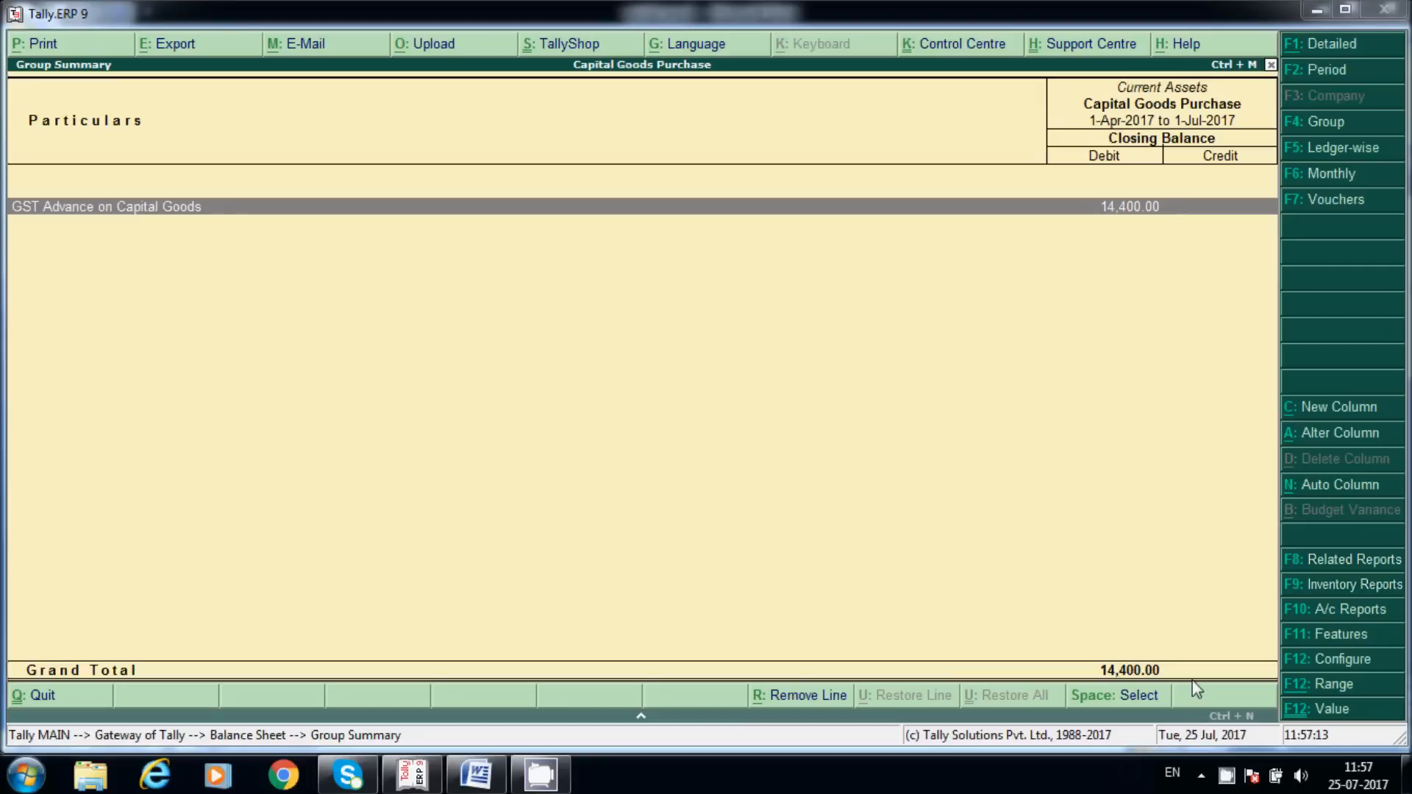
- Open the GSTR-2 report, examine its taxable purchases and GST adjustments, and return to the GST Reports menu
key(Escape)
key(Escape)
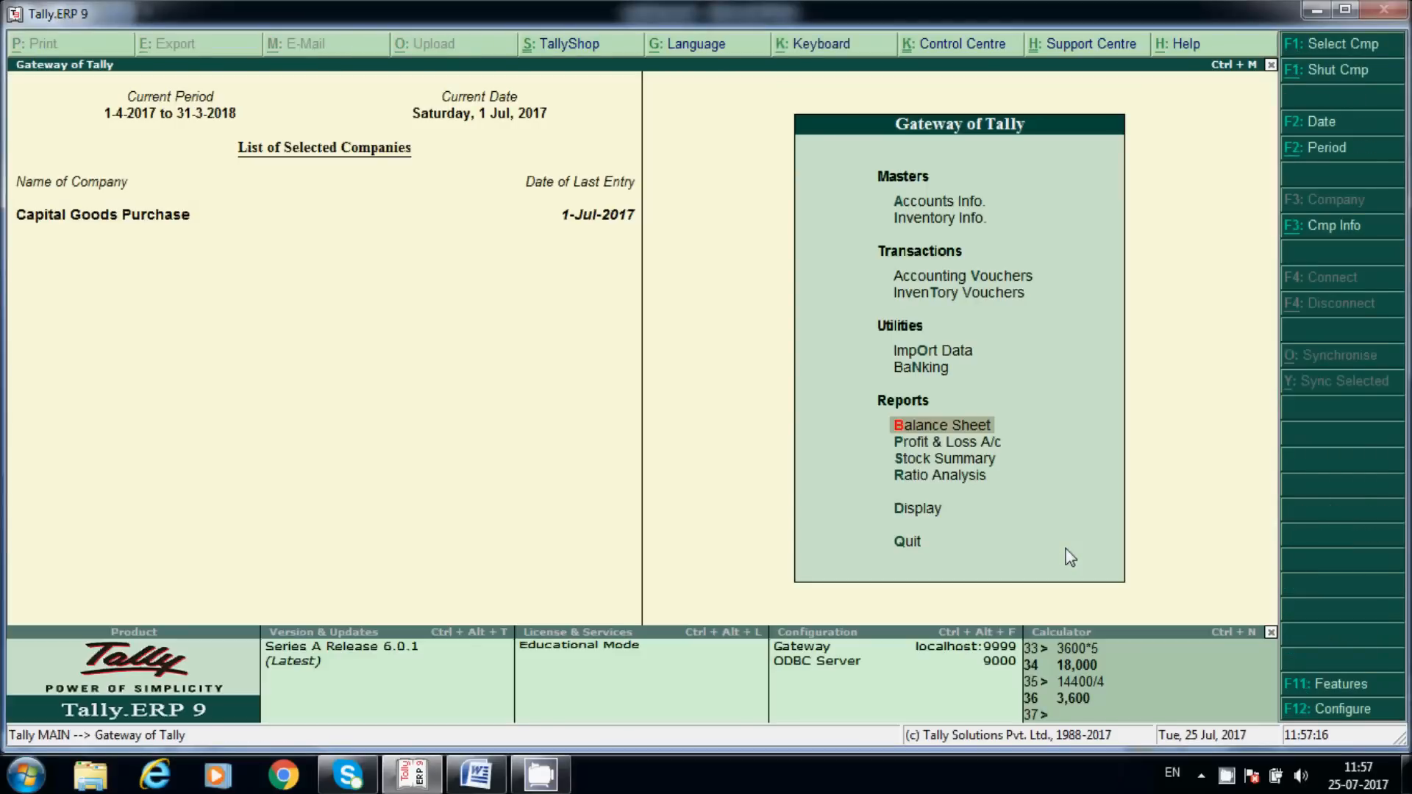
key(d)
key(u)
key(Return)
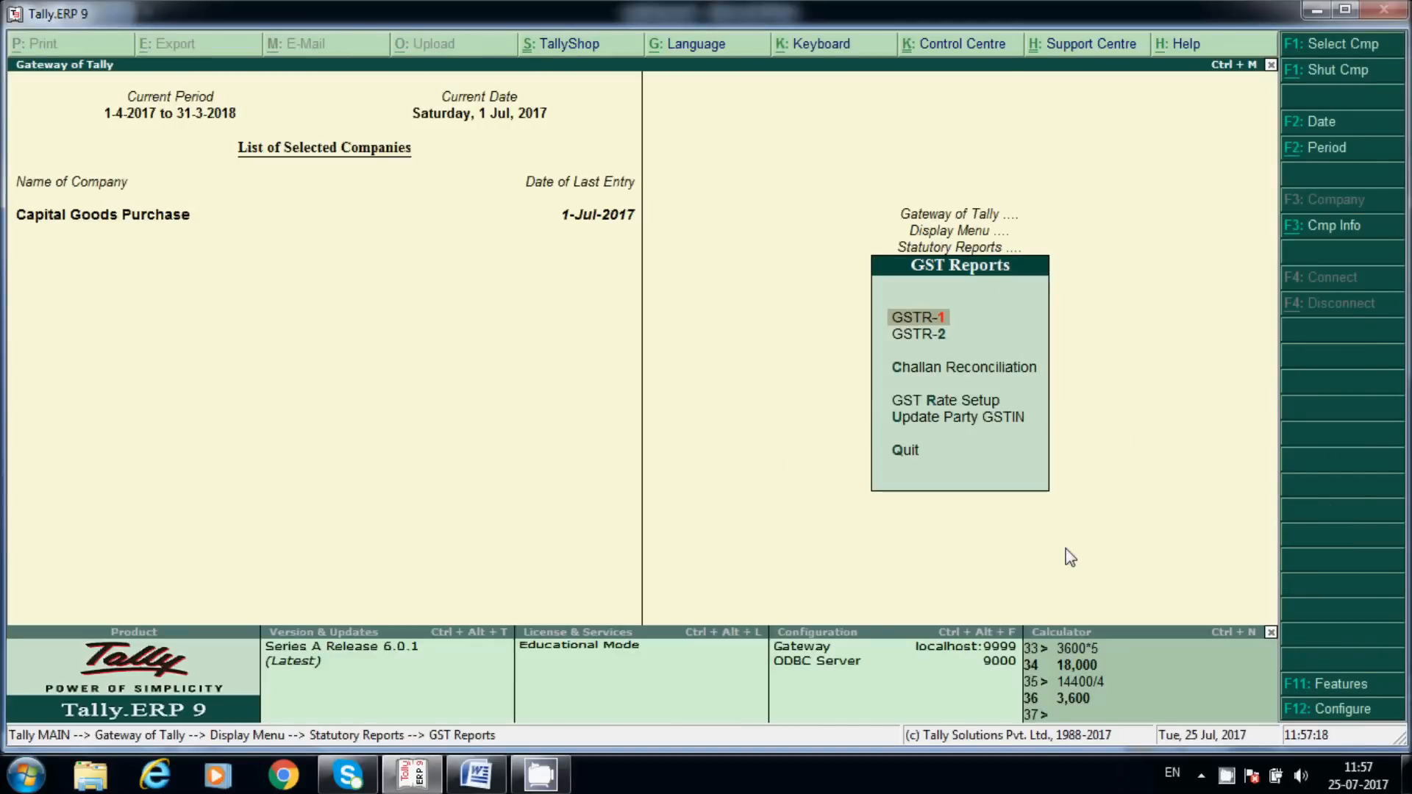
key(2)
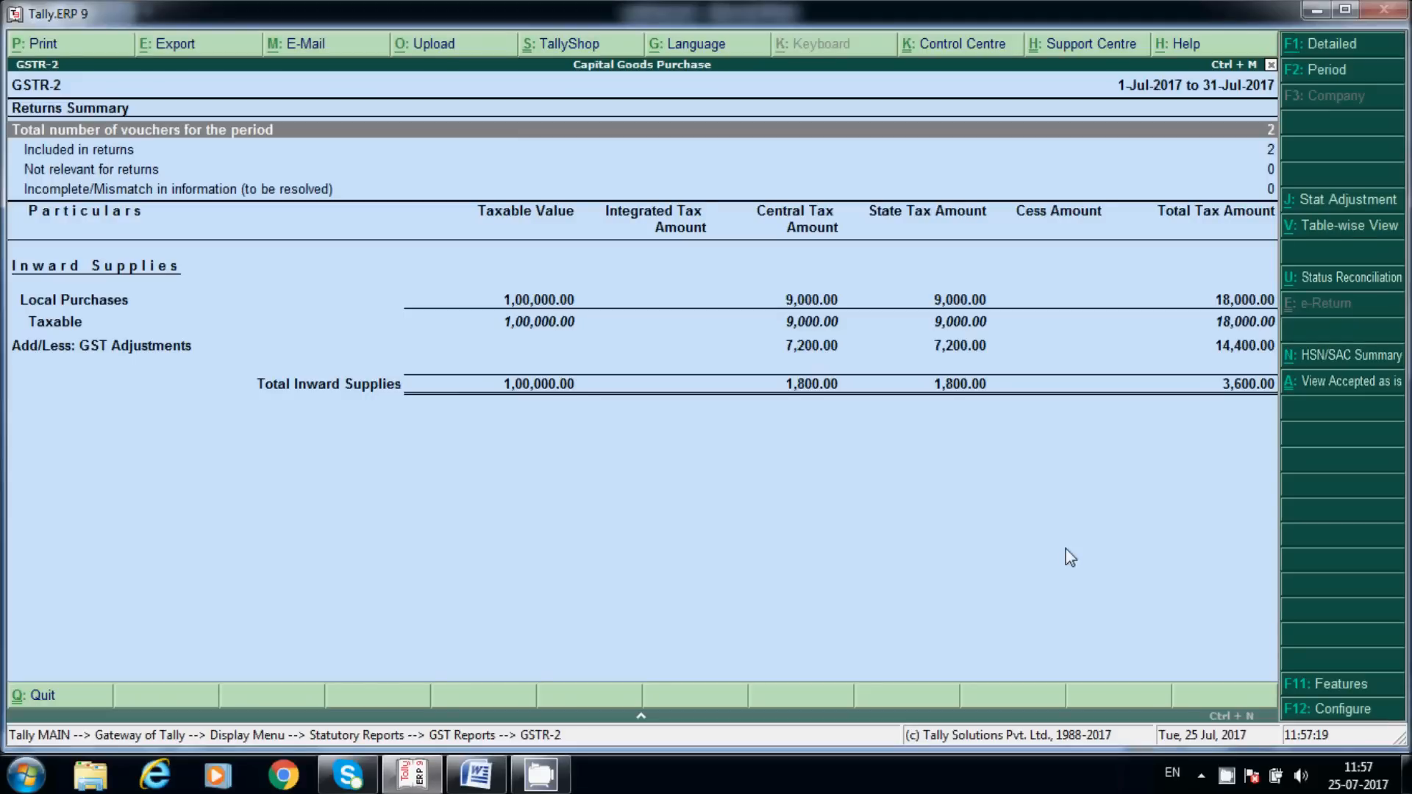
click(524, 328)
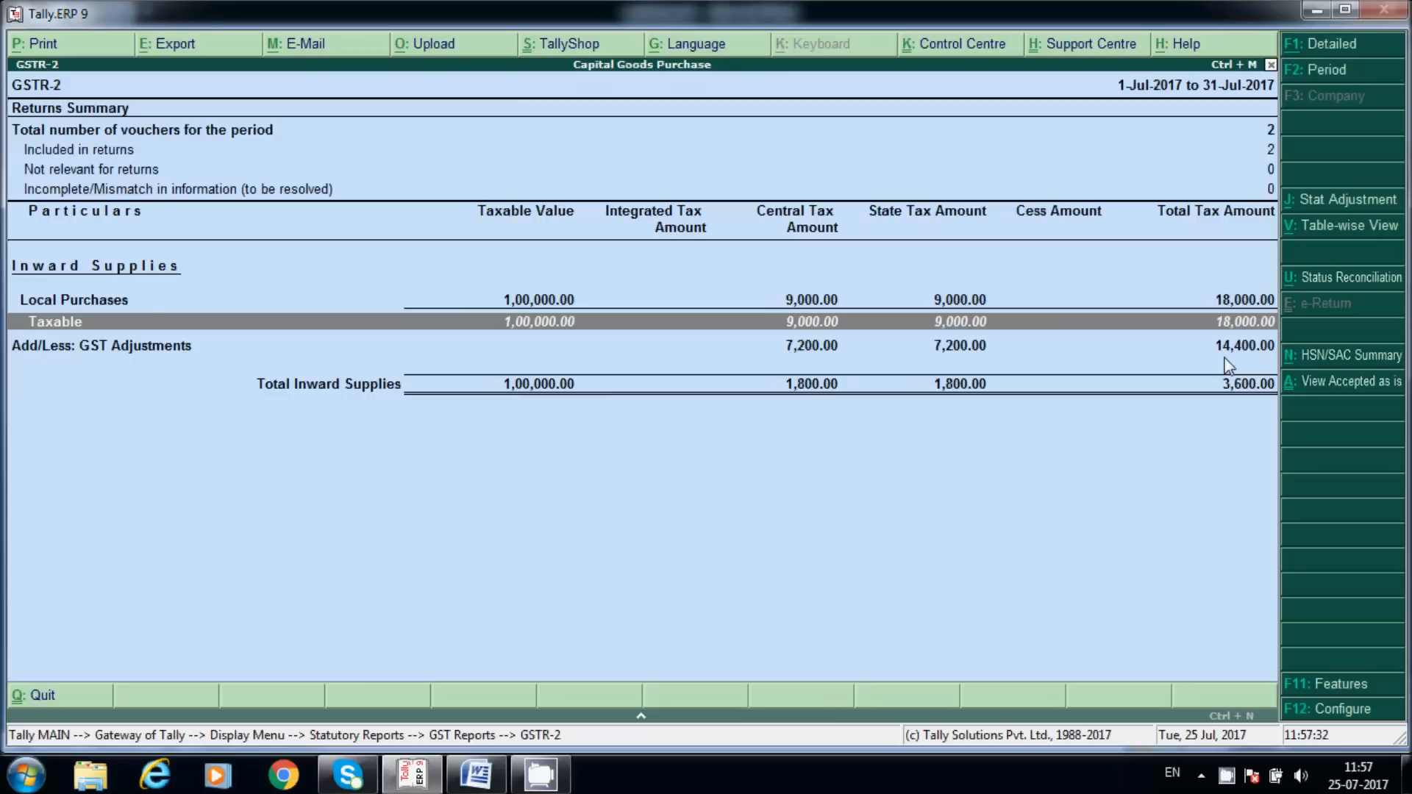
key(Escape)
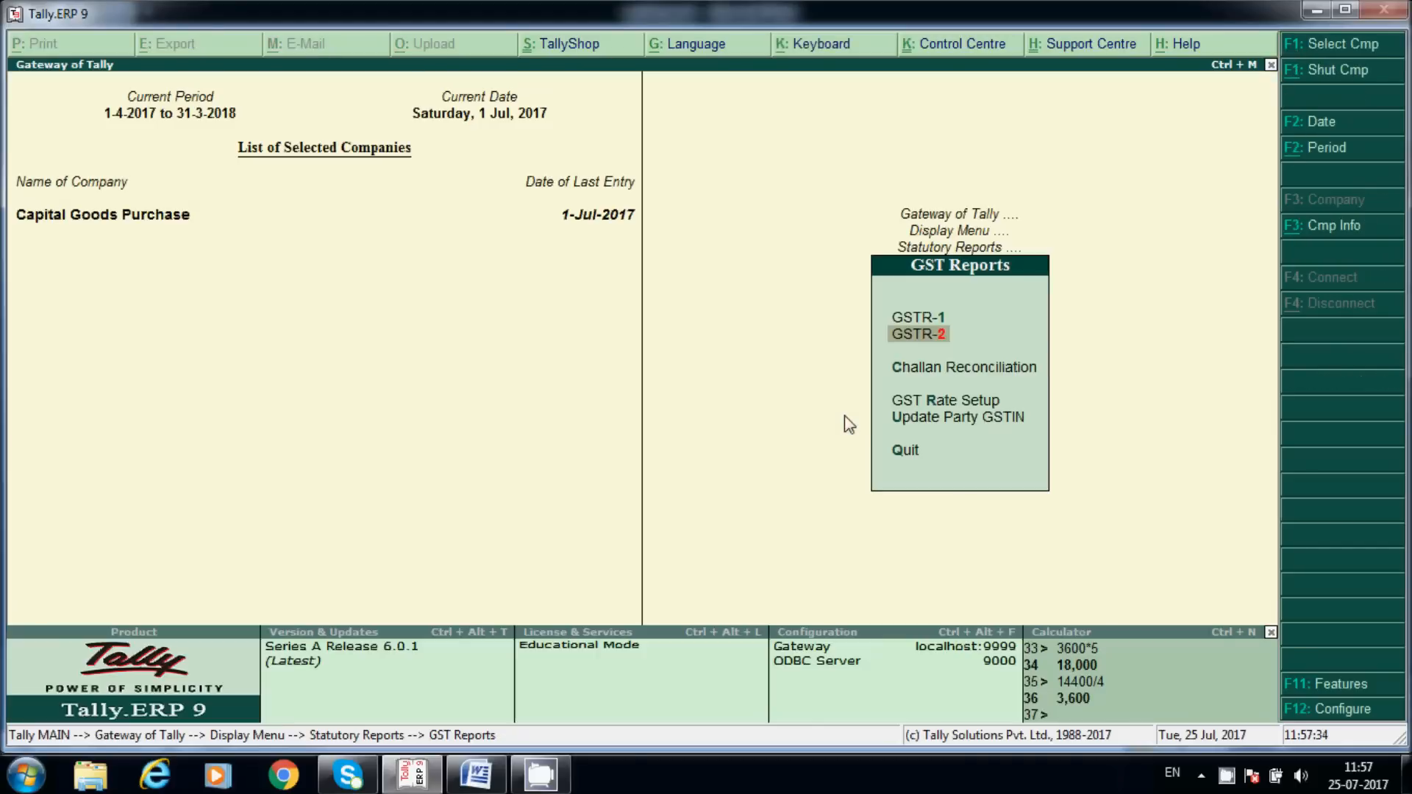
- Switch to the capital goods document in Microsoft Word and examine the Purchase Entry, selecting the supplier's credit amount of 1,18,000
click(476, 774)
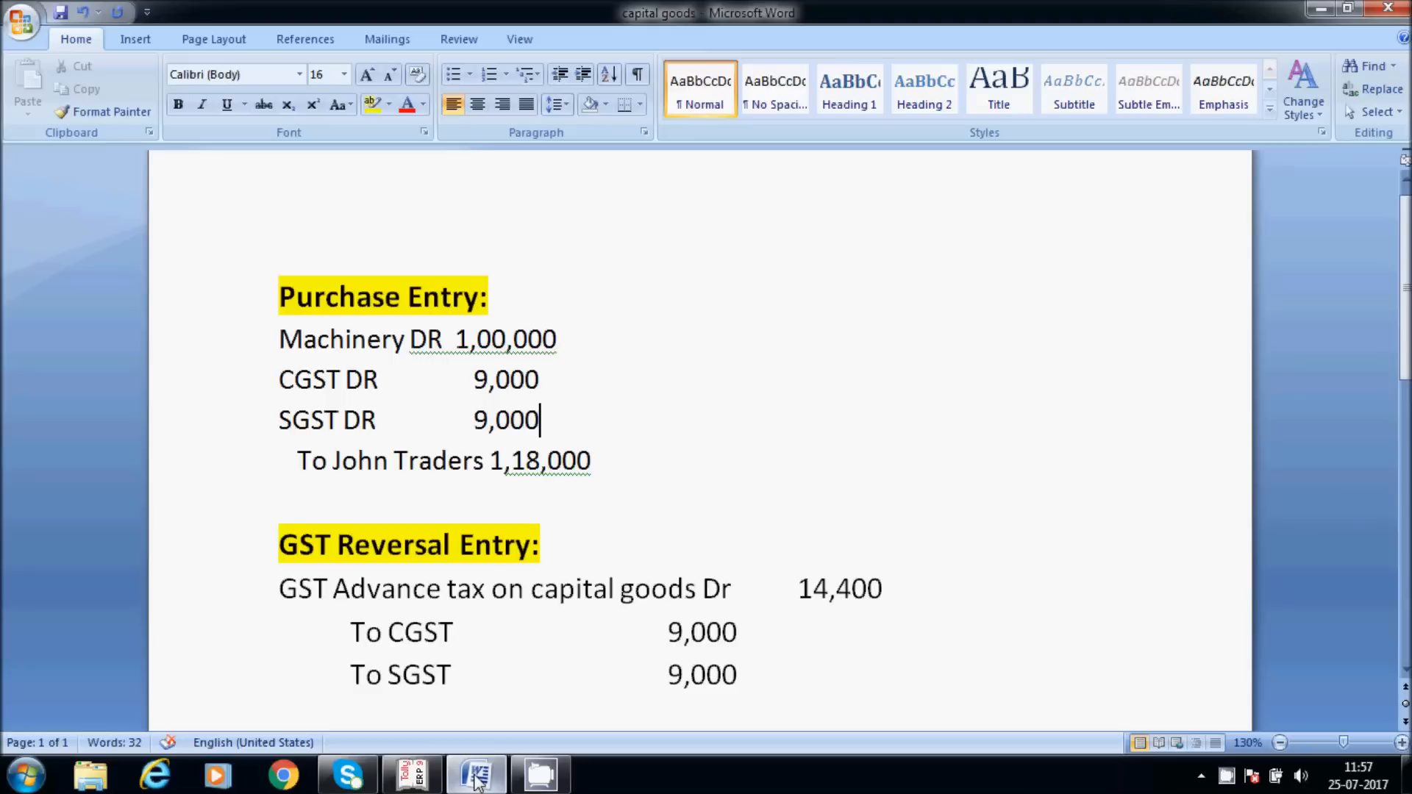
click(640, 416)
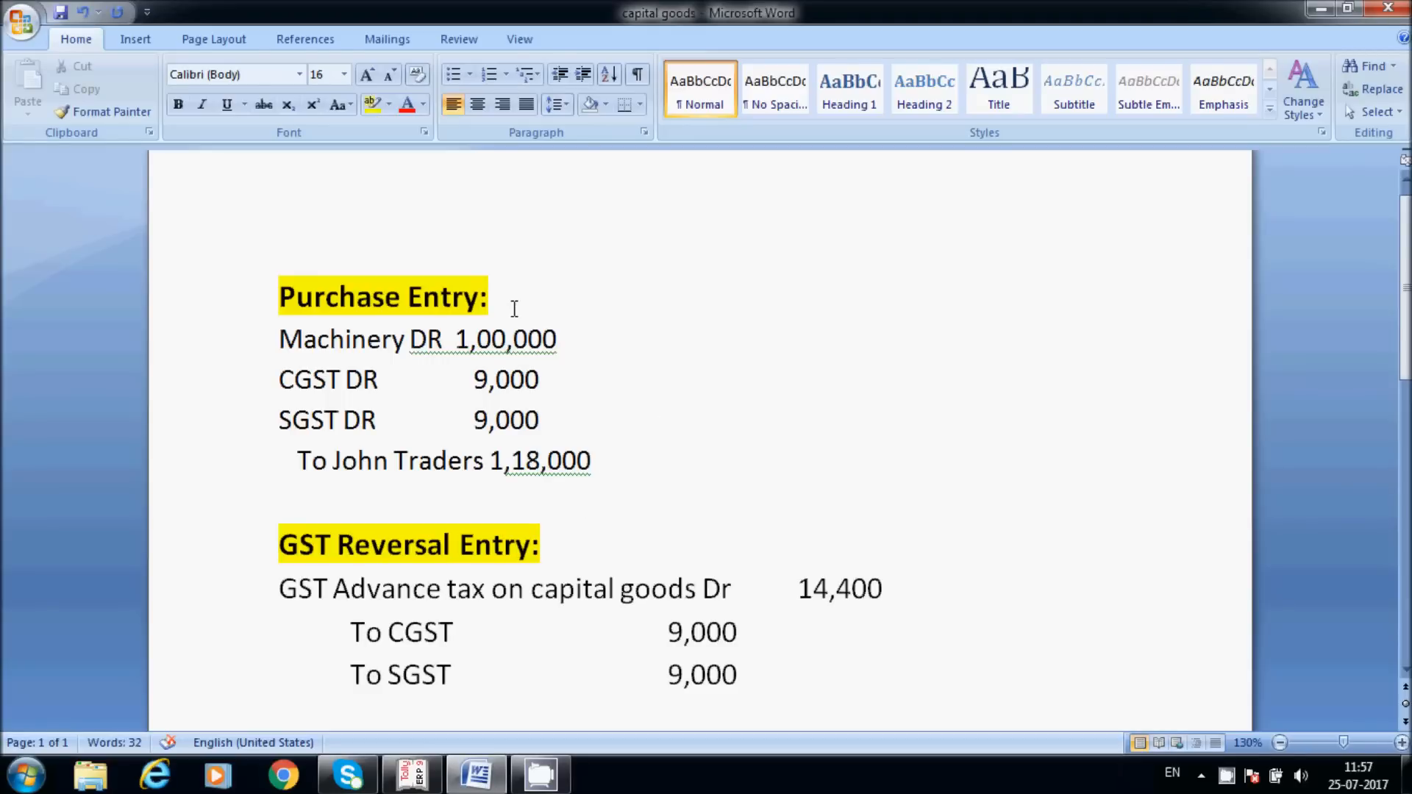
click(484, 309)
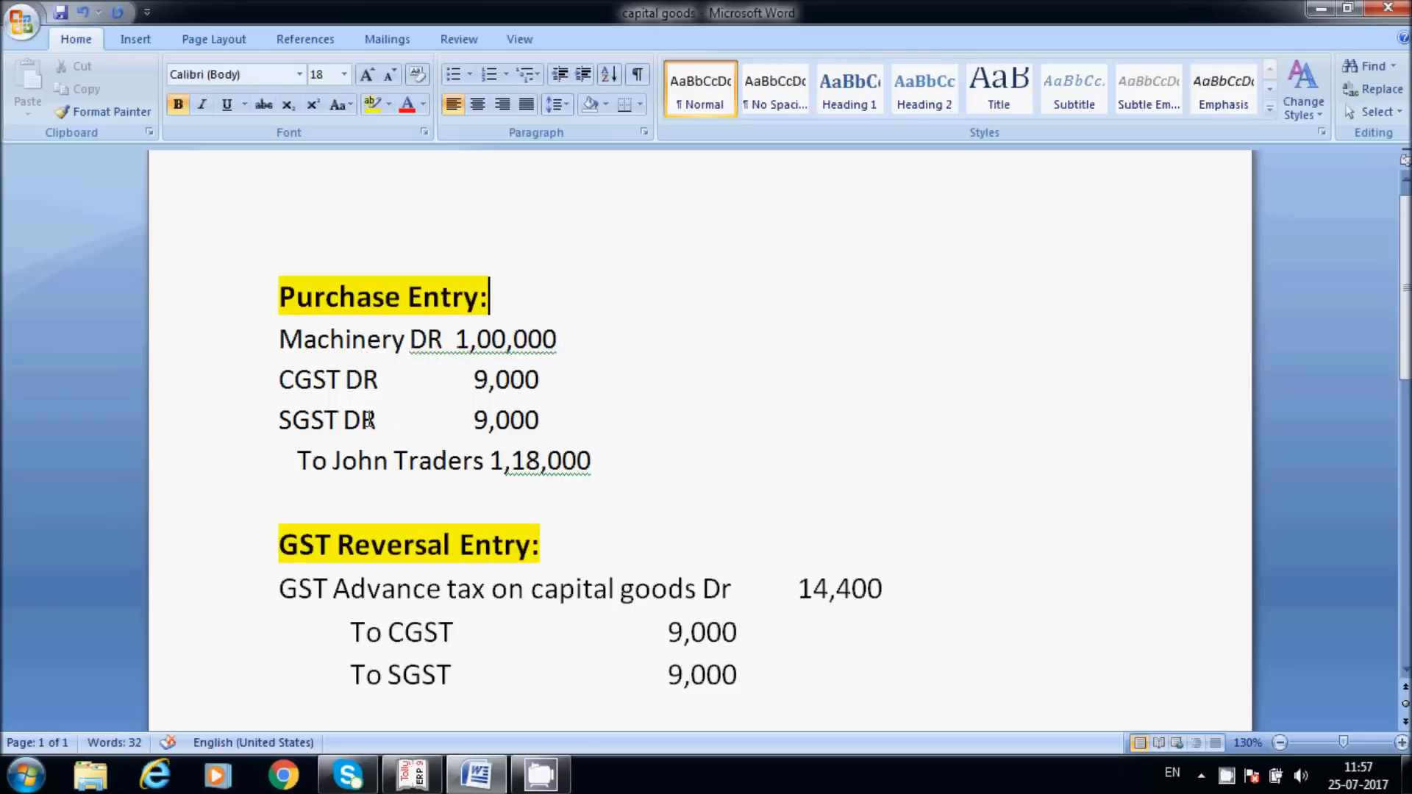
drag(593, 463, 492, 465)
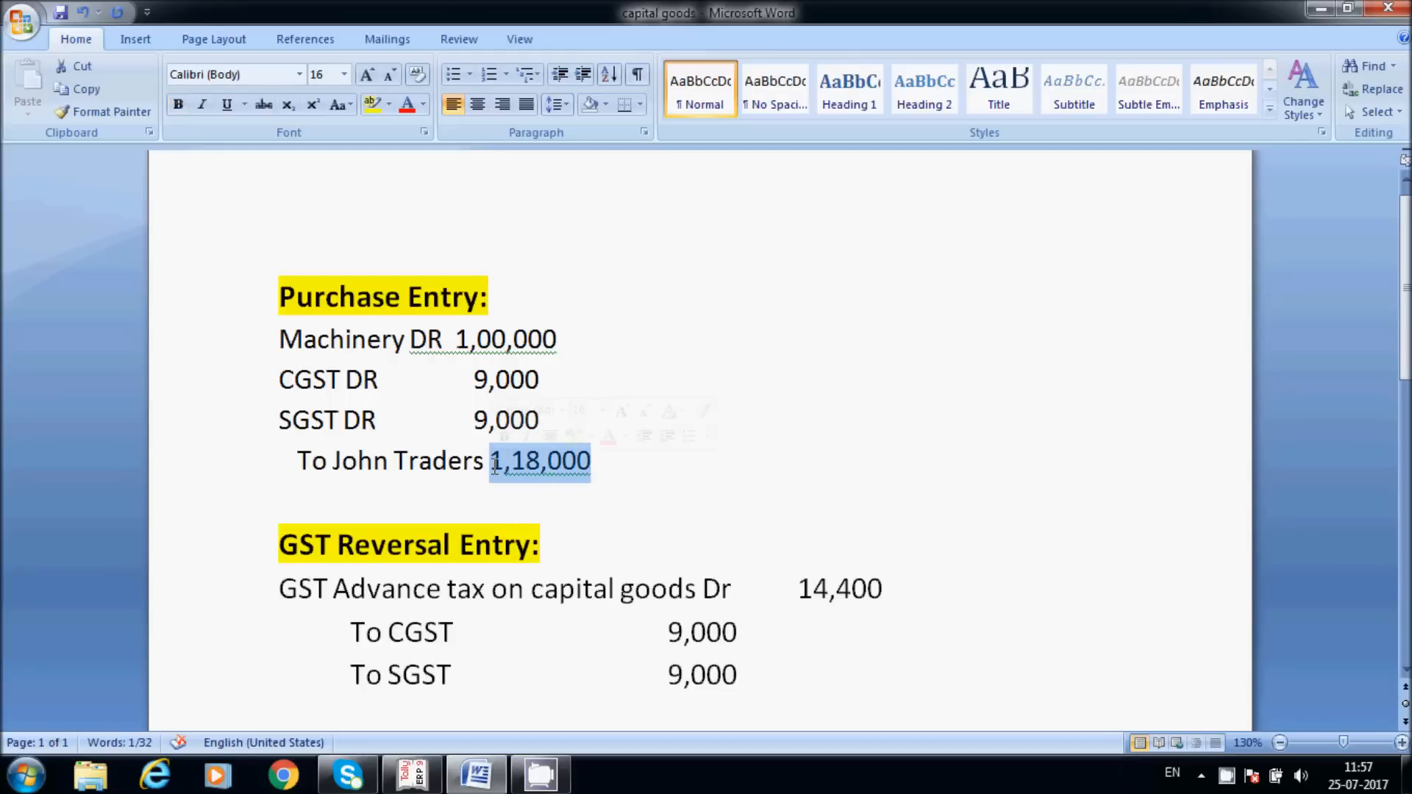
- Examine the CGST and SGST lines in the Purchase Entry and GST Reversal Entry, selecting them for comparison
click(588, 491)
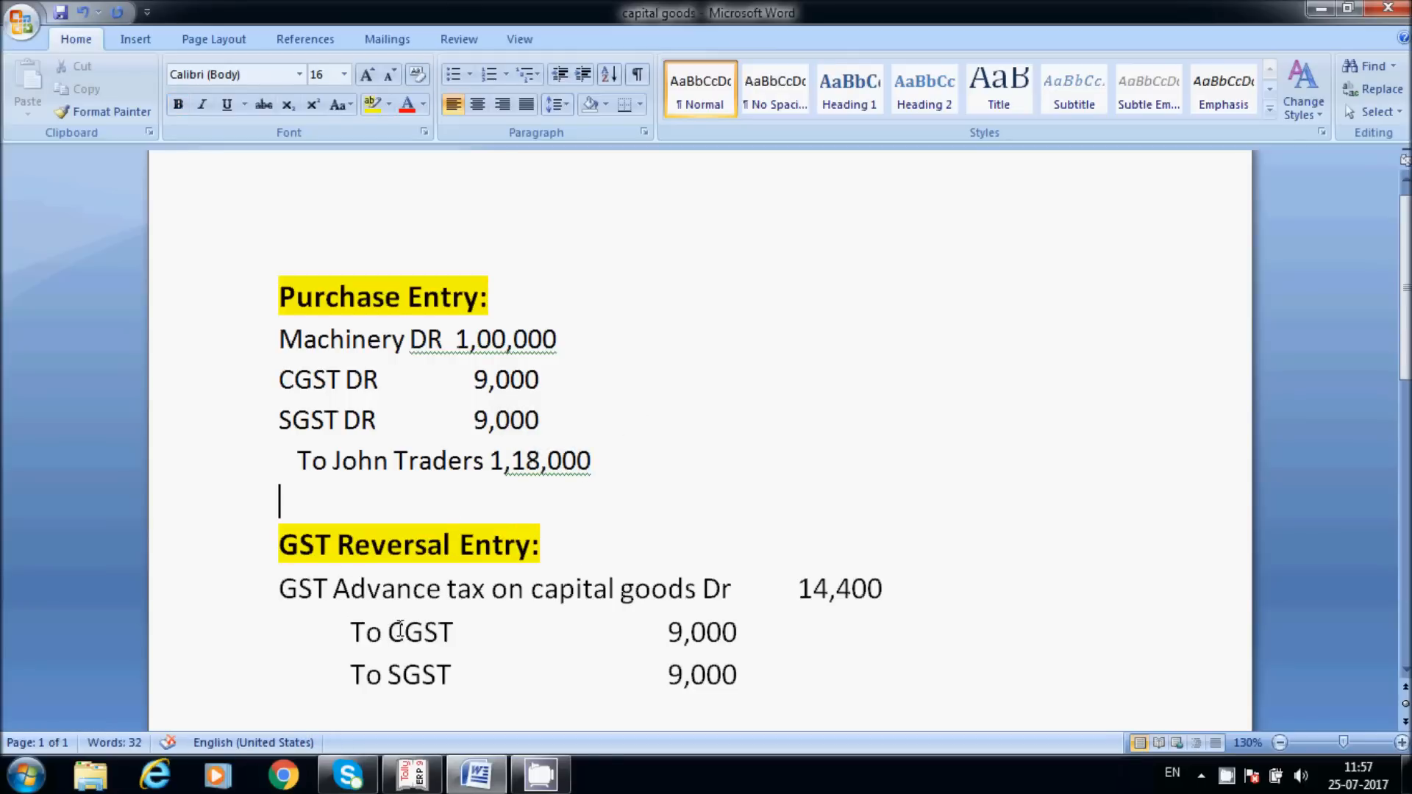
drag(378, 421, 280, 396)
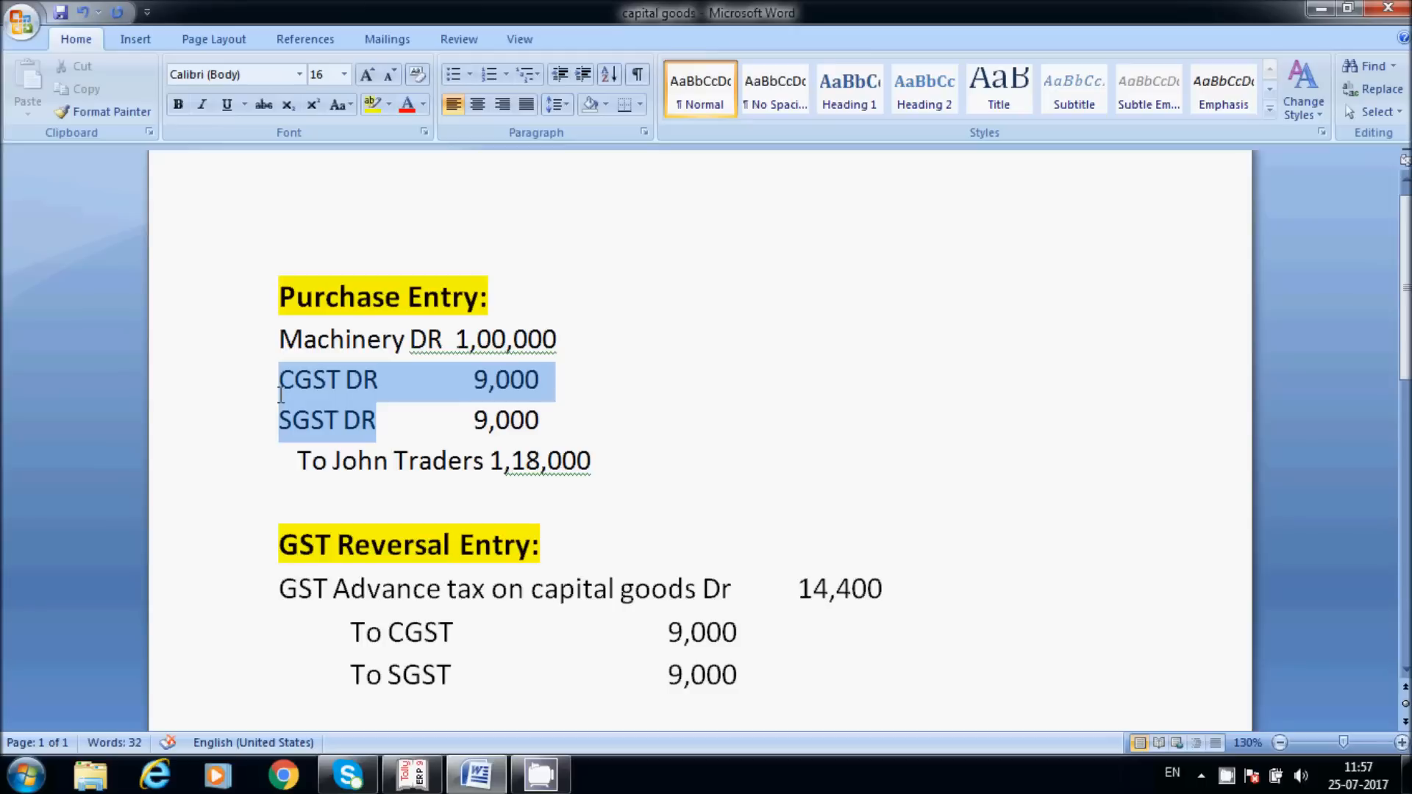
drag(486, 684, 398, 642)
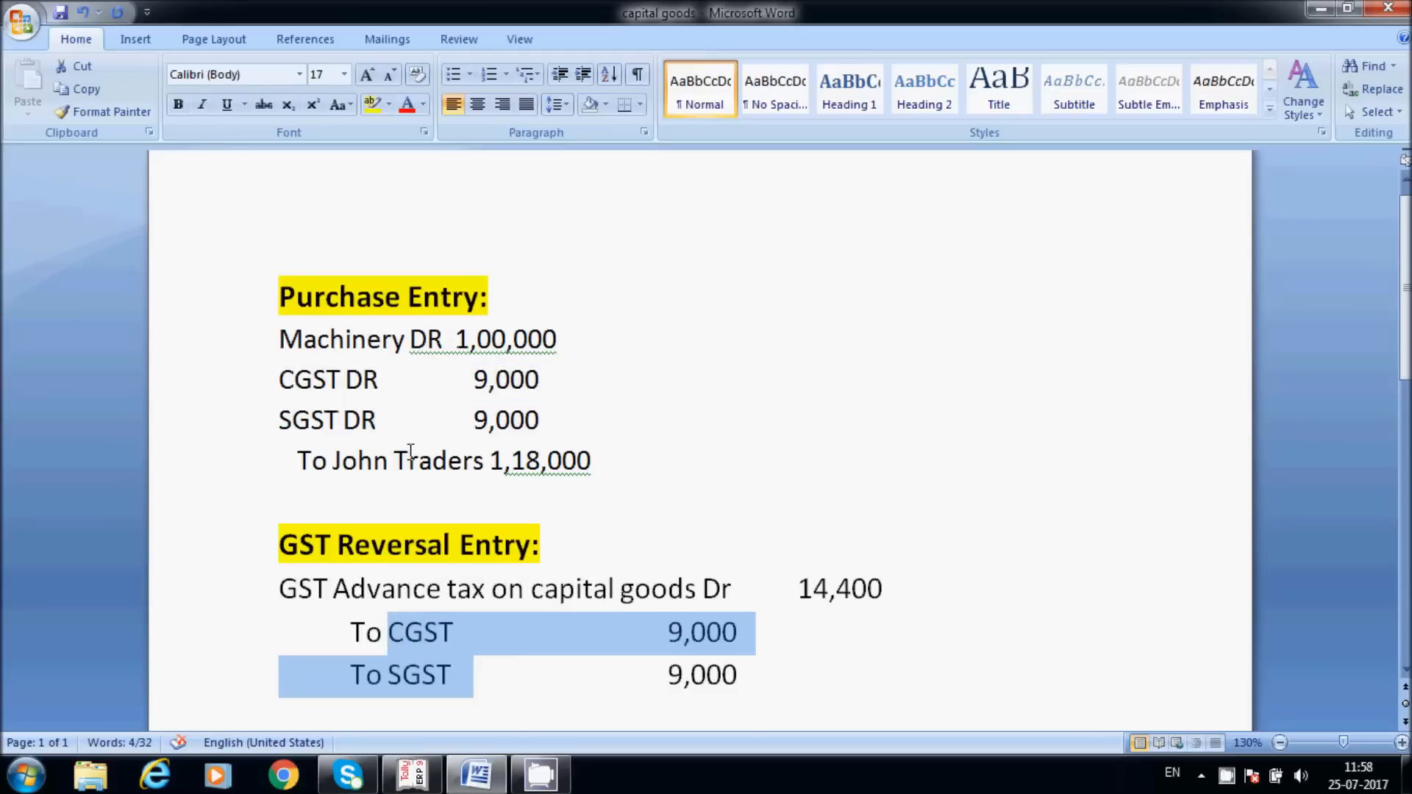
click(877, 640)
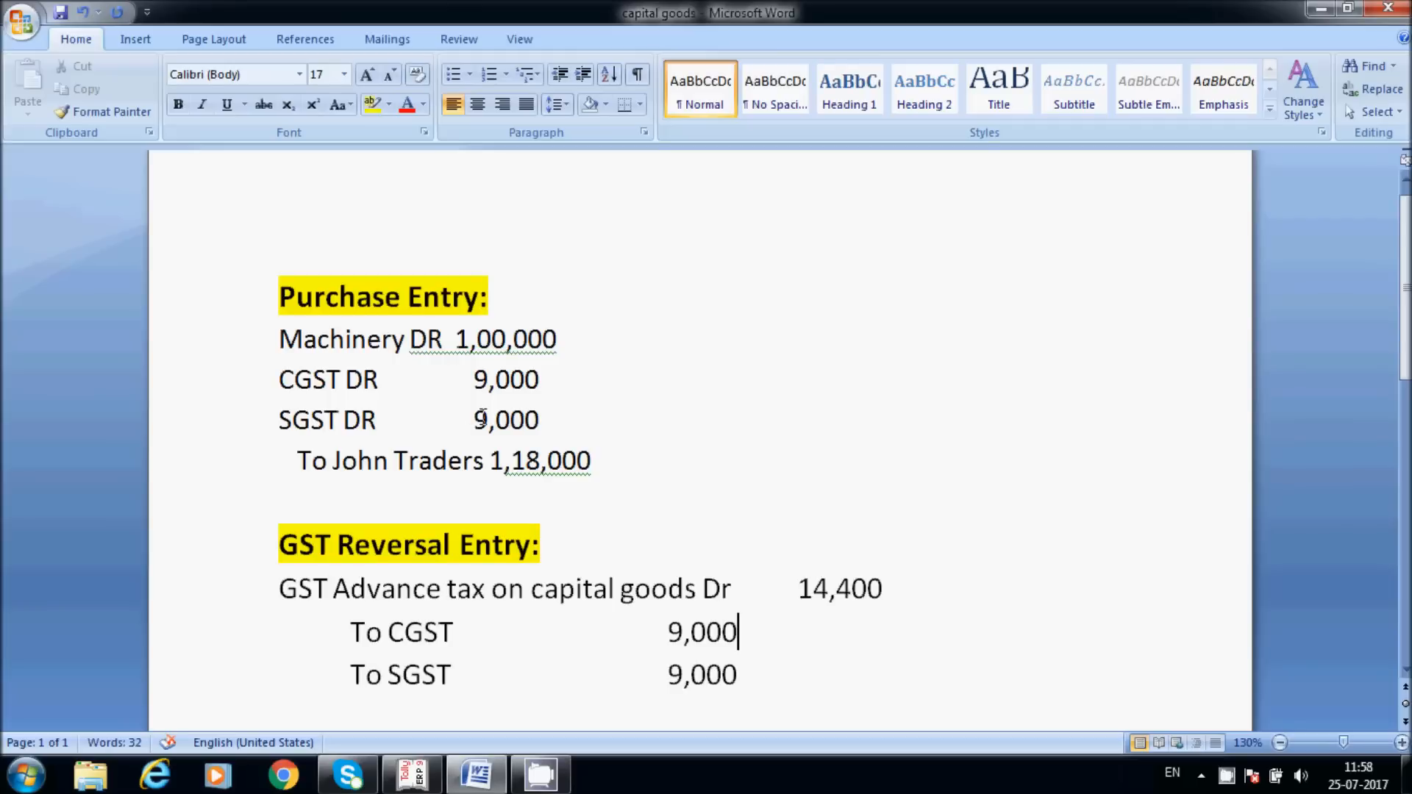
drag(383, 641, 356, 642)
- Switch to Tally.ERP 9 and drill down from Fixed Assets in the Balance Sheet to the Office Machinery purchase voucher
key(alt+Tab)
key(Escape)
key(Escape)
key(Escape)
key(Escape)
key(Escape)
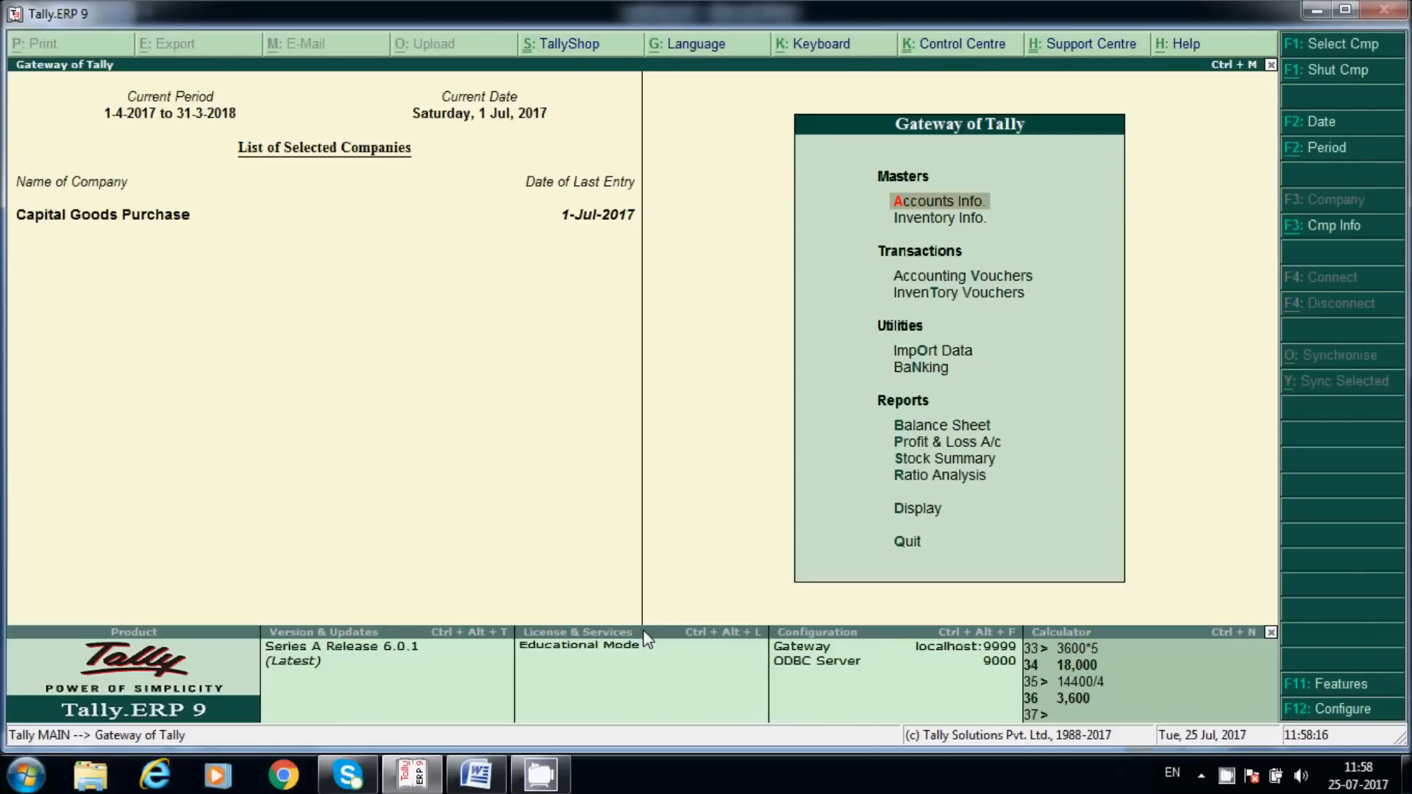
key(b)
key(Right)
key(Return)
key(Return)
key(Return)
key(Return)
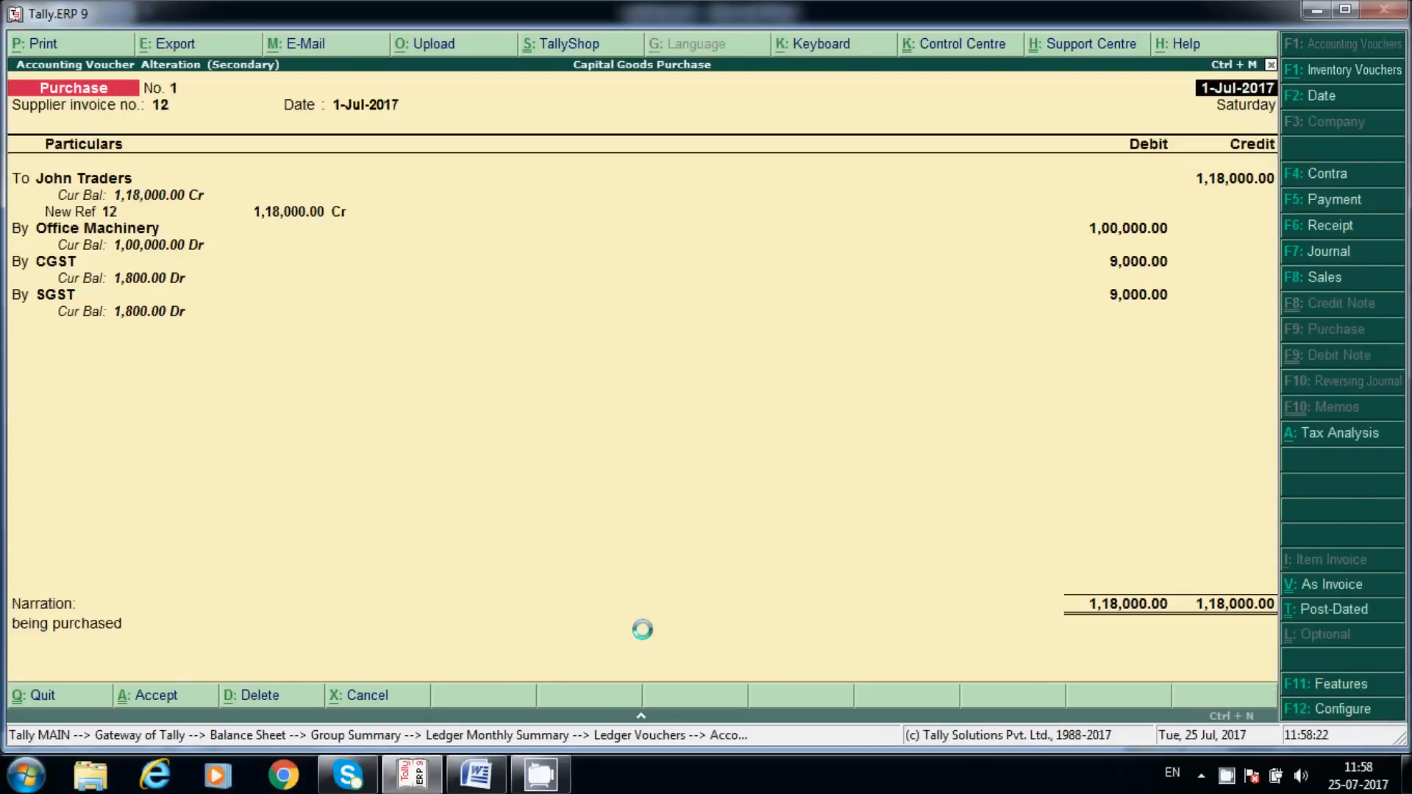
- Examine the purchase voucher's standard and advanced configuration, including the option to allow expenses/fixed assets in purchase vouchers
click(1339, 711)
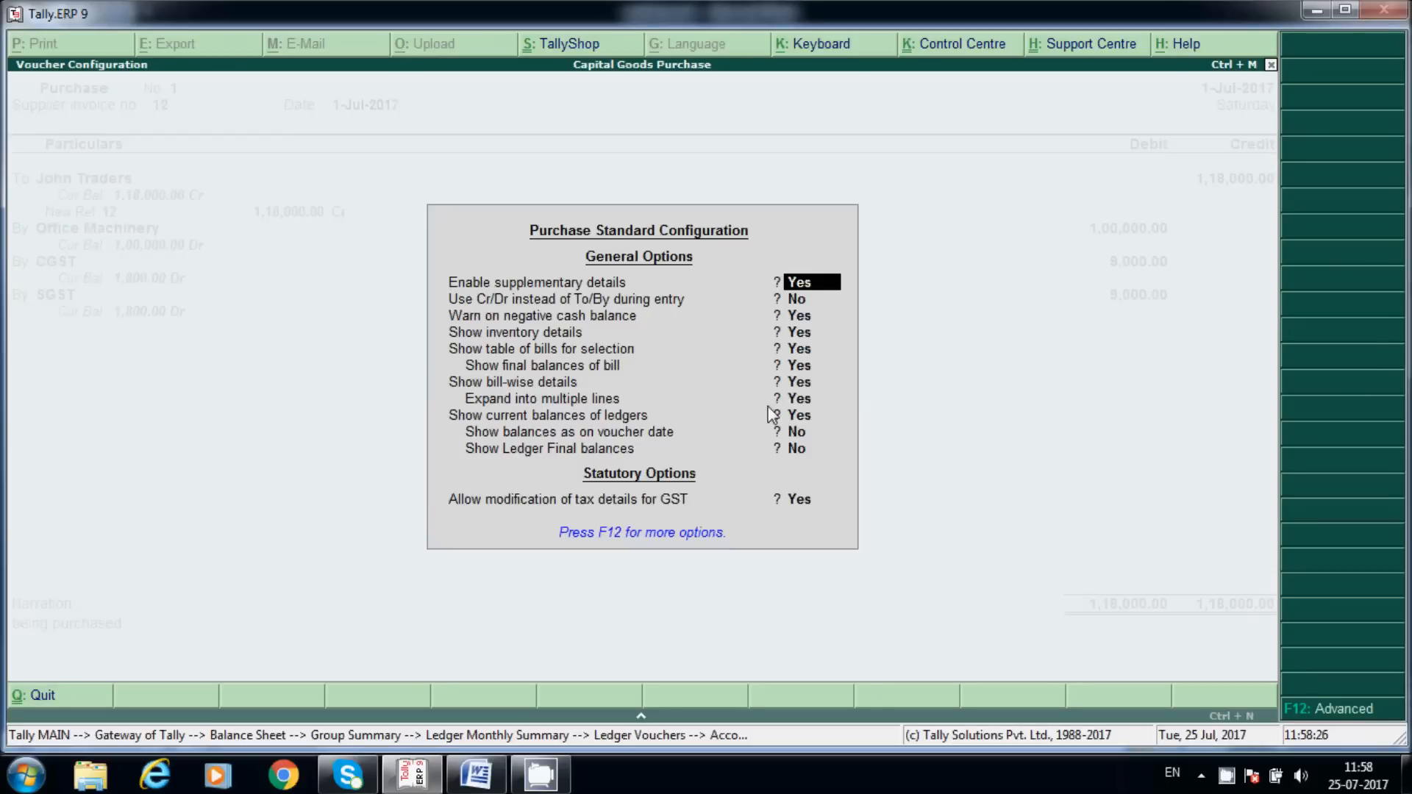
key(Escape)
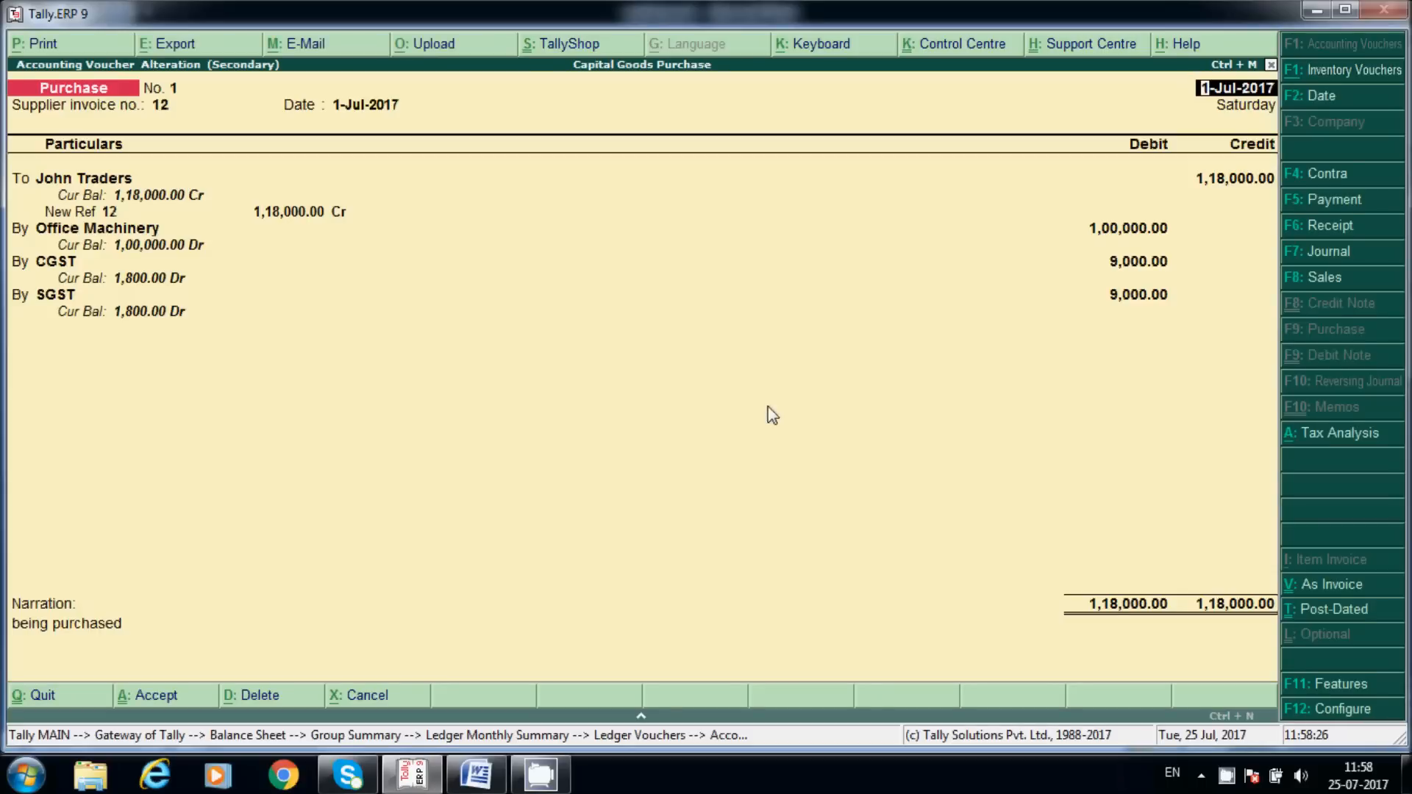
click(1299, 712)
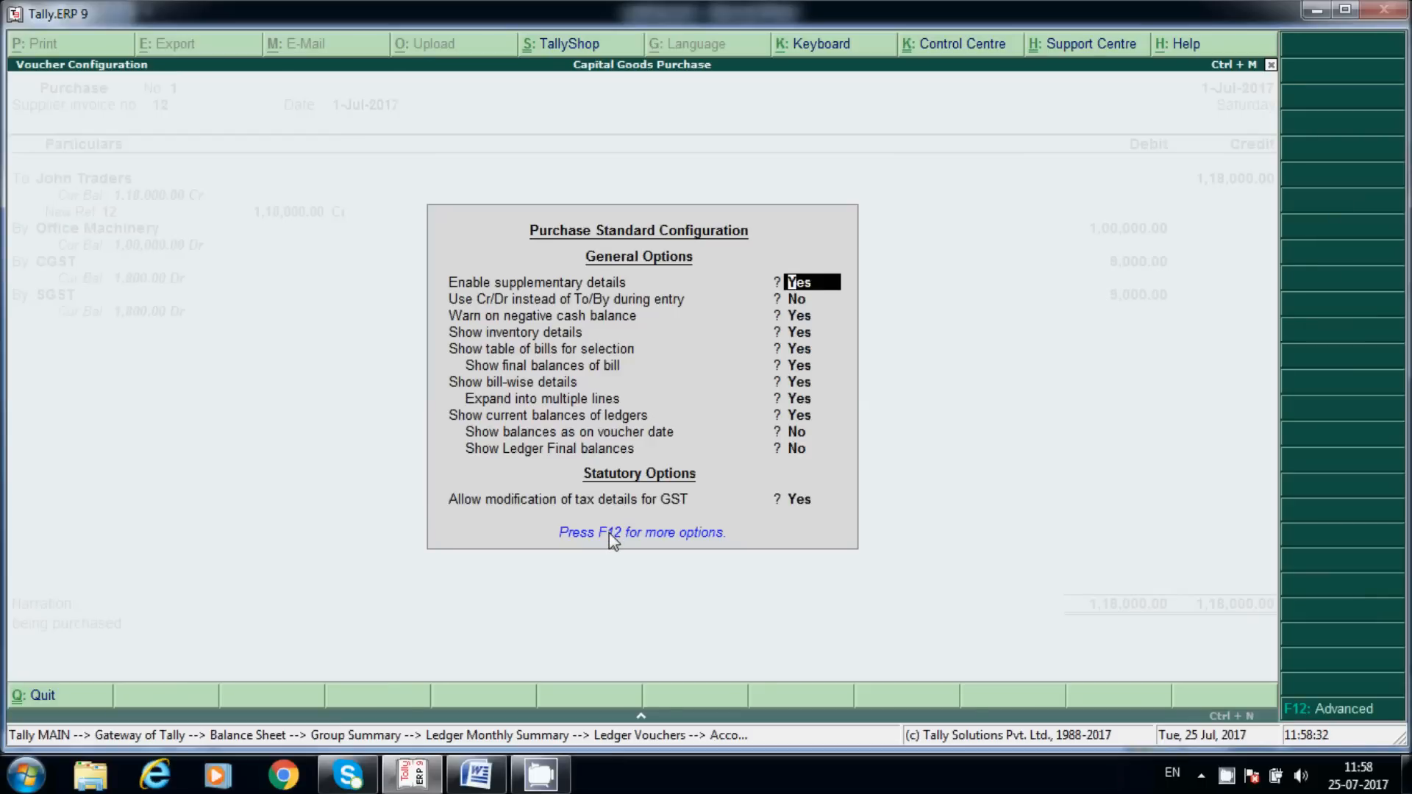
key(F12)
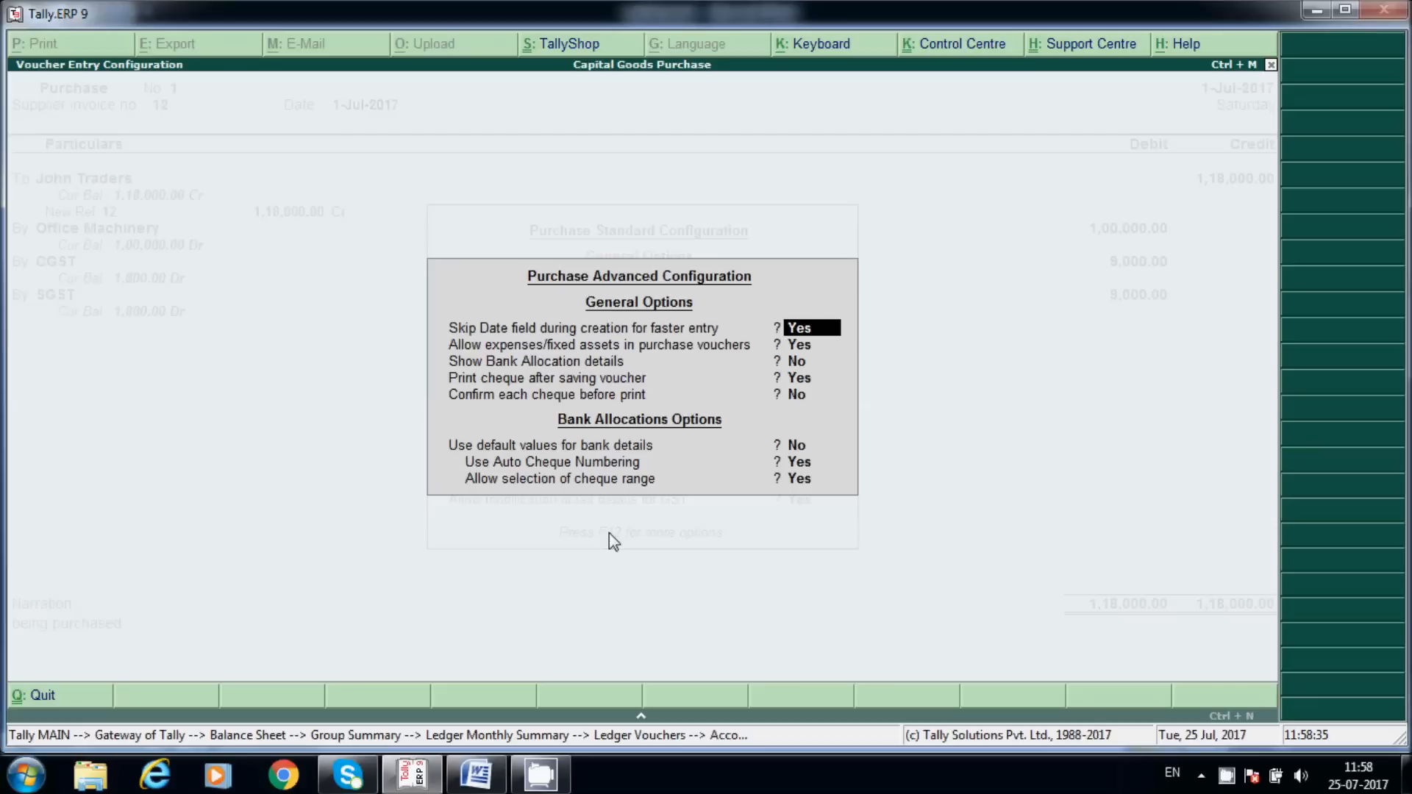
key(Return)
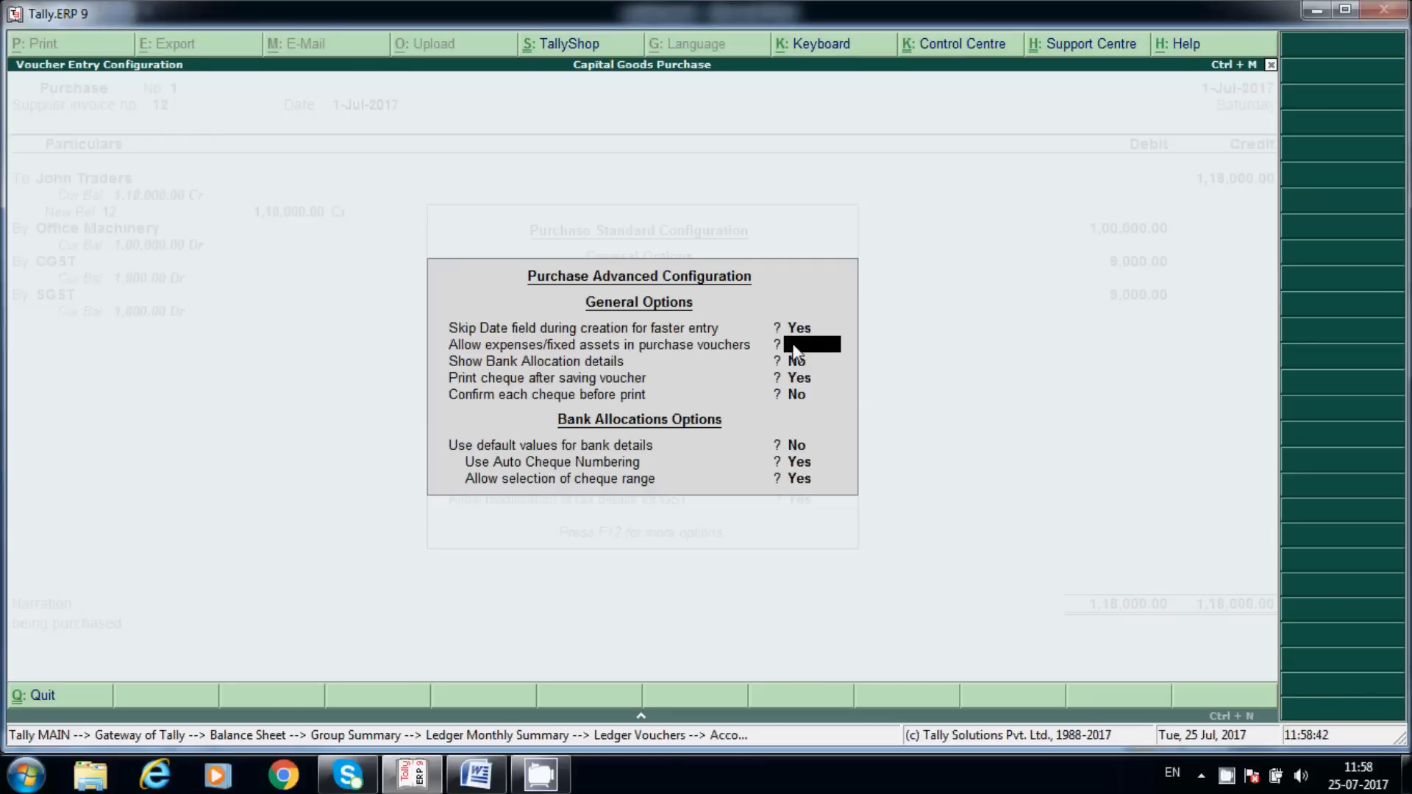
key(Escape)
key(Escape)
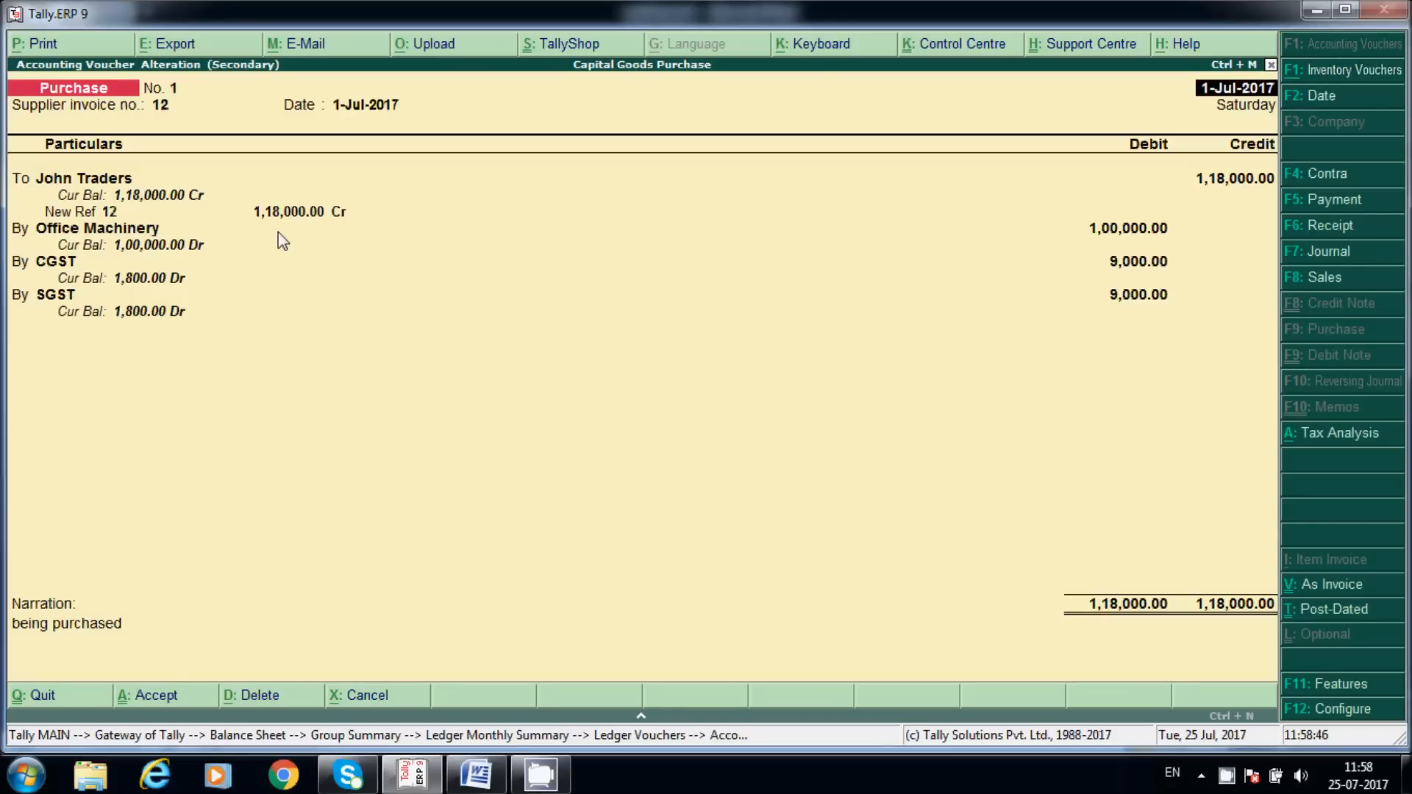
- Reopen the advanced purchase configuration and accept its settings with Allow expenses/fixed assets in purchase vouchers at Yes
click(1328, 715)
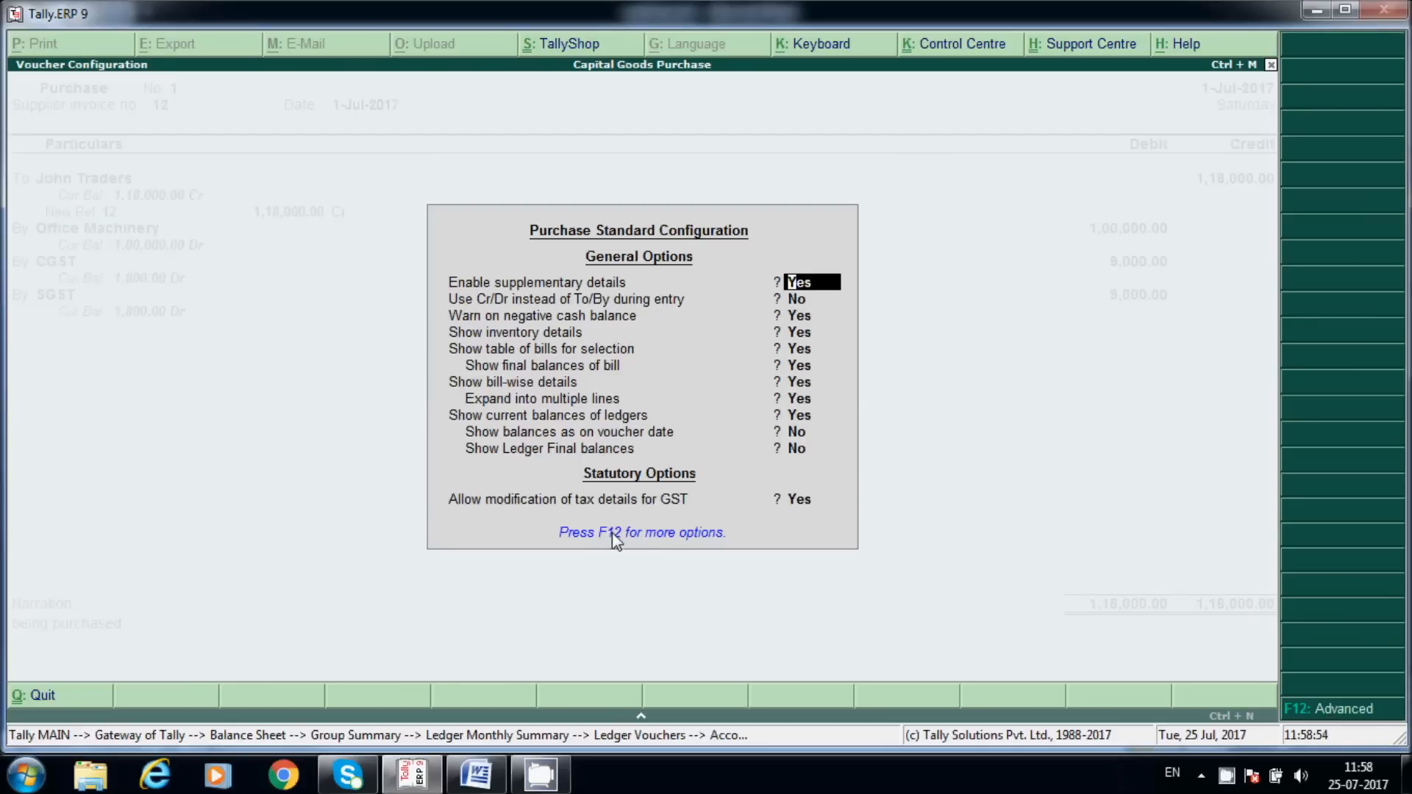
key(F12)
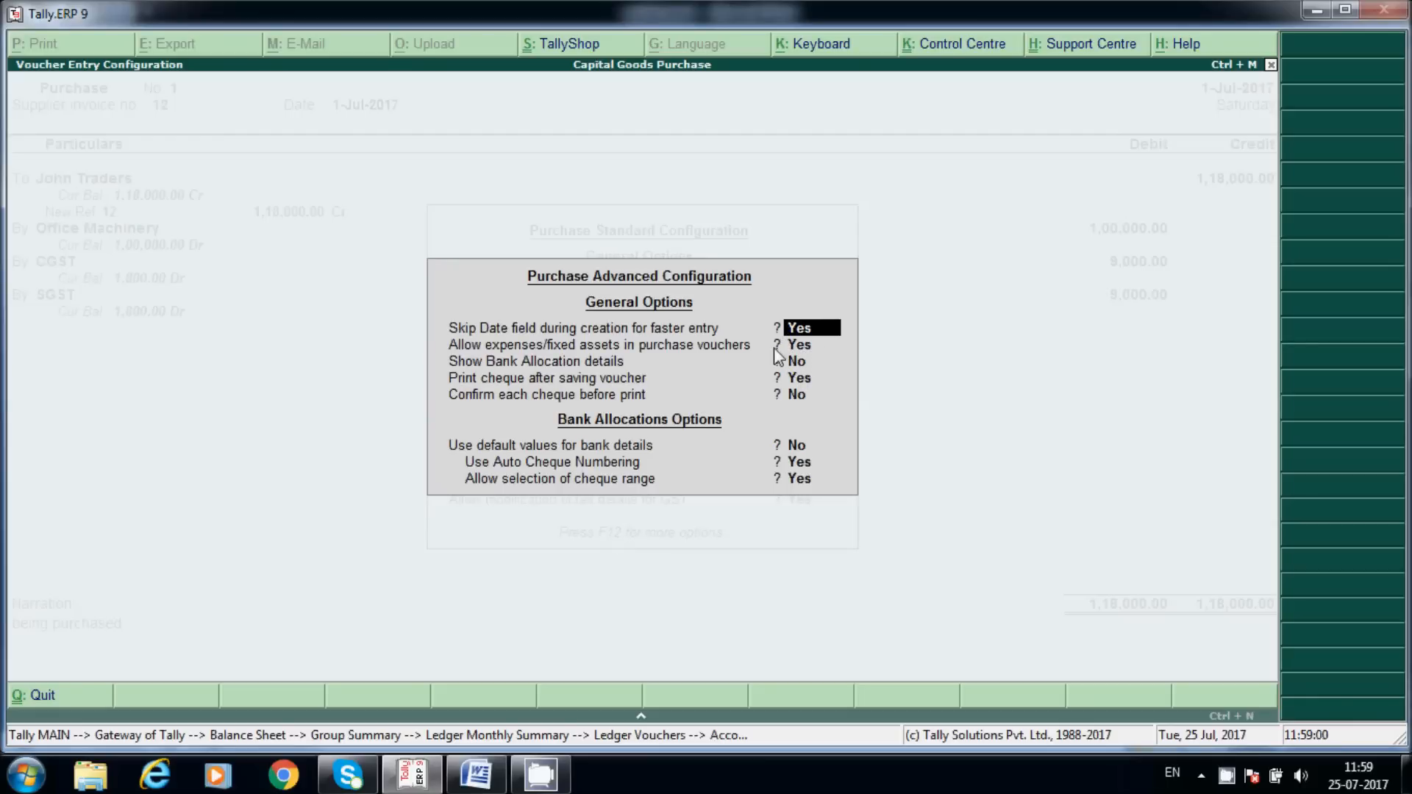
key(ctrl+a)
key(ctrl+a)
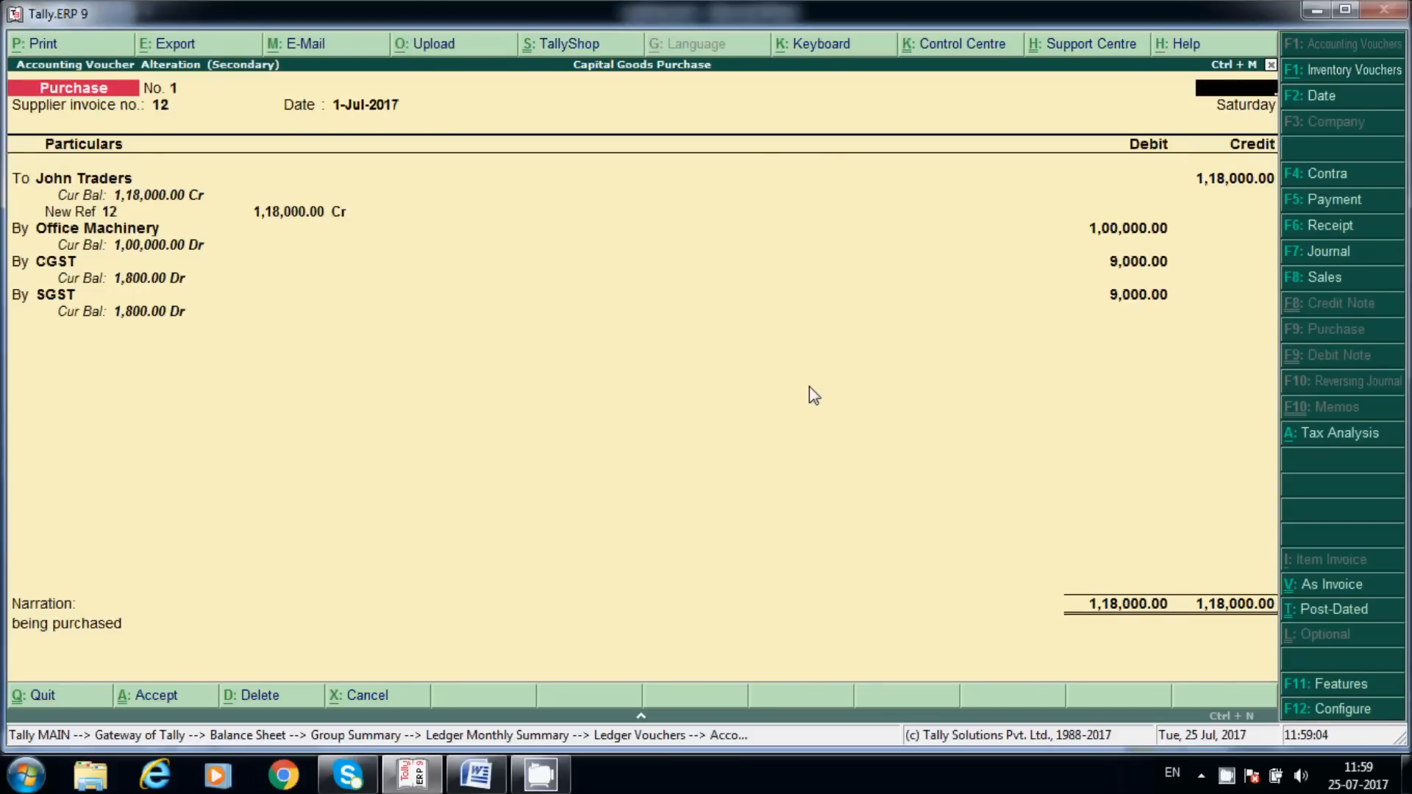
- Accept the purchase voucher, exit to the Gateway of Tally and switch to the capital goods document in Microsoft Word
key(ctrl+a)
key(Escape)
key(Escape)
key(Escape)
key(Escape)
key(Escape)
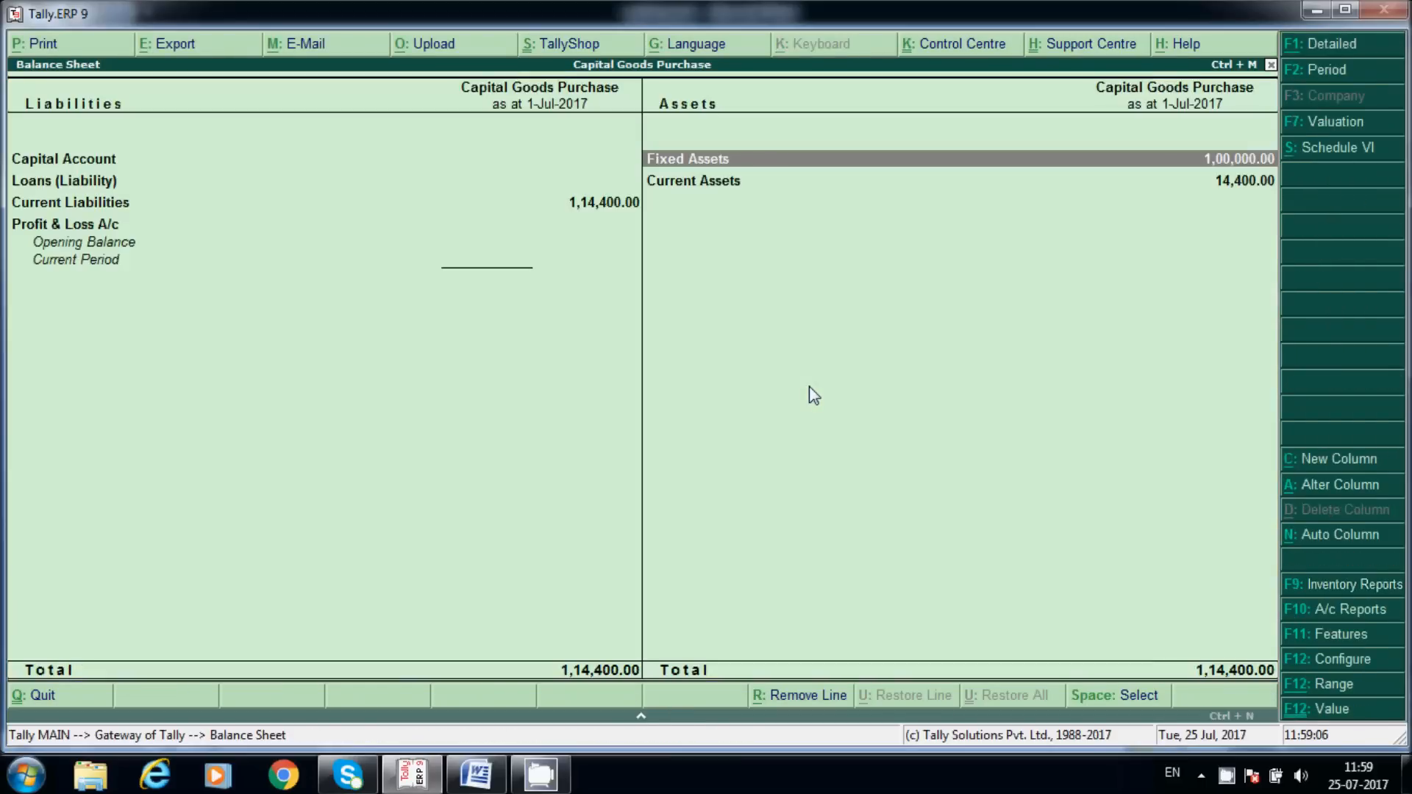
key(Escape)
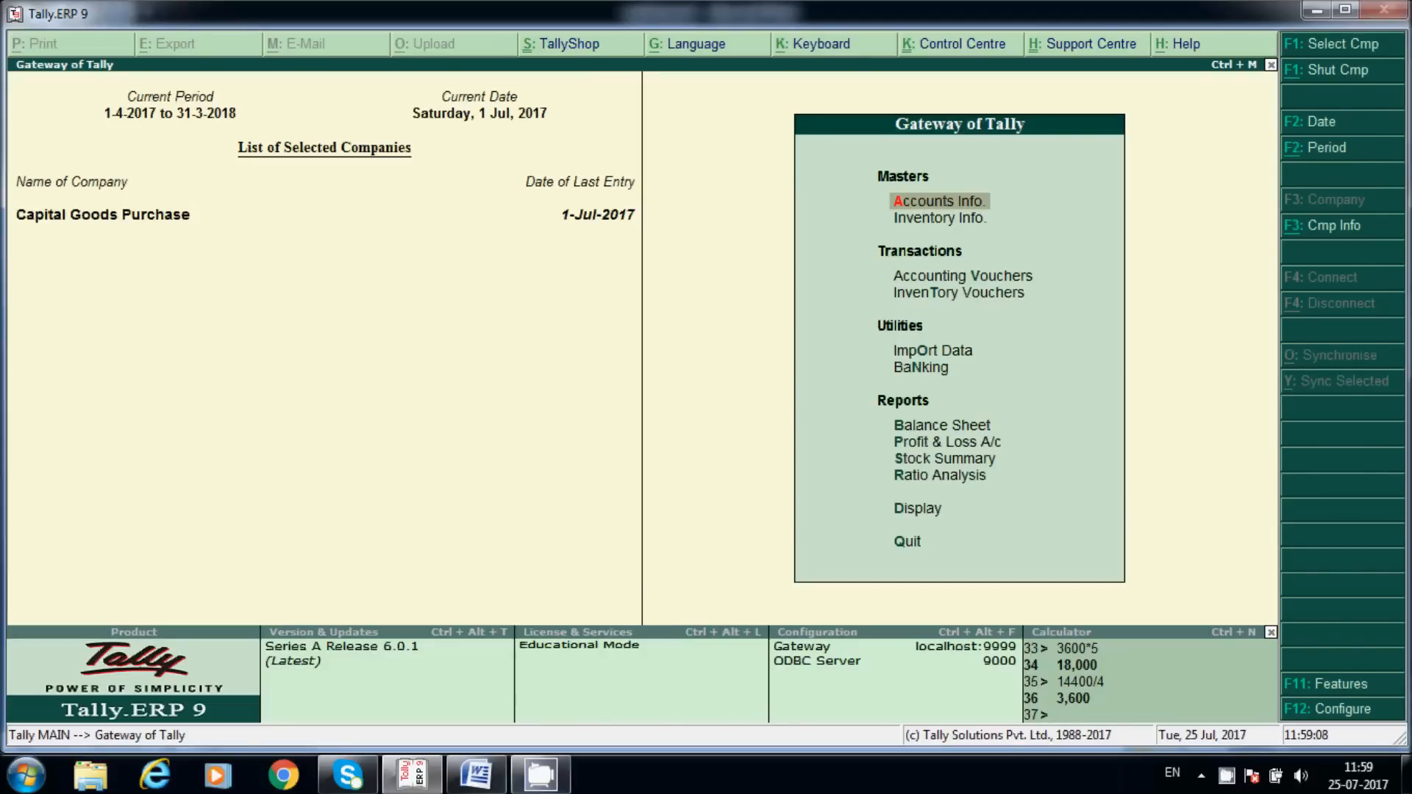
click(477, 775)
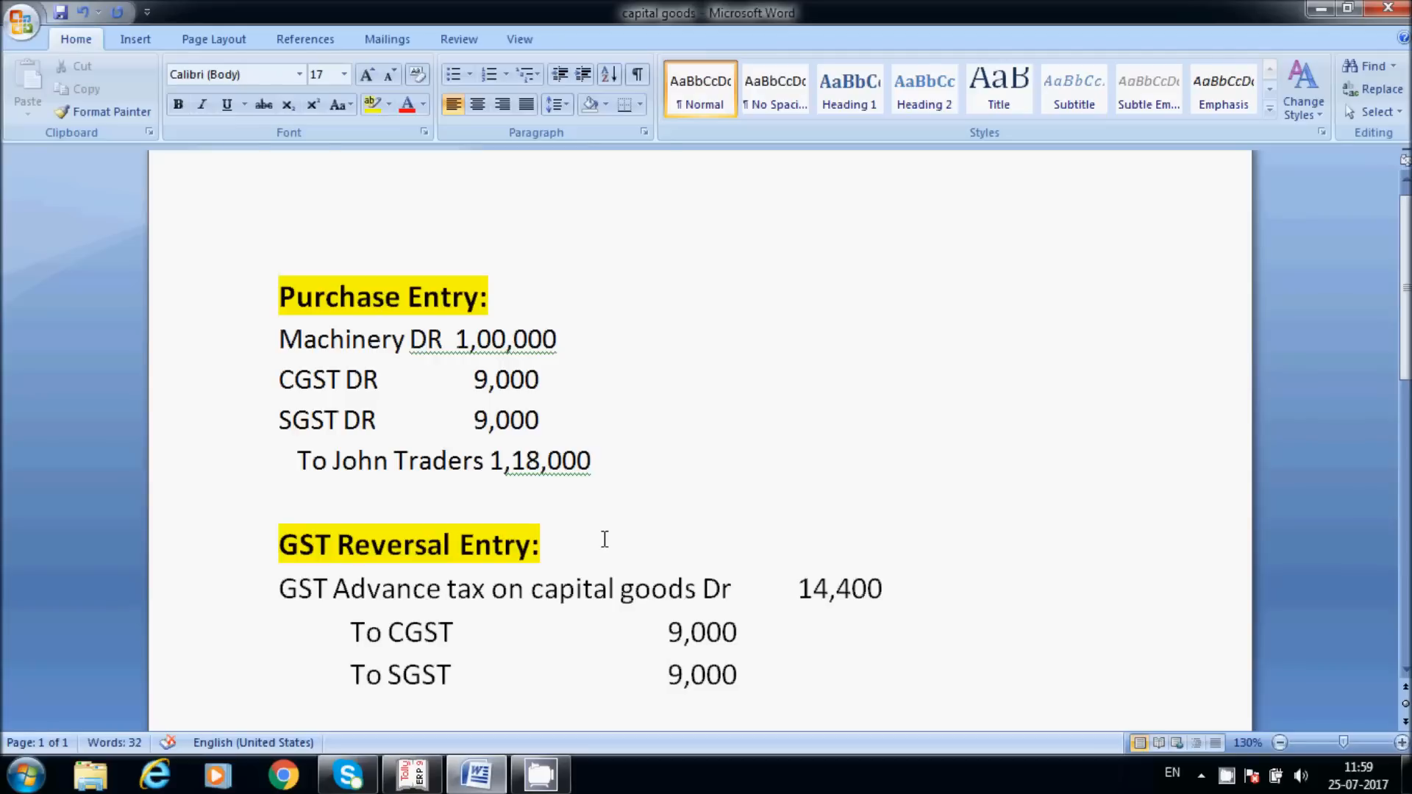